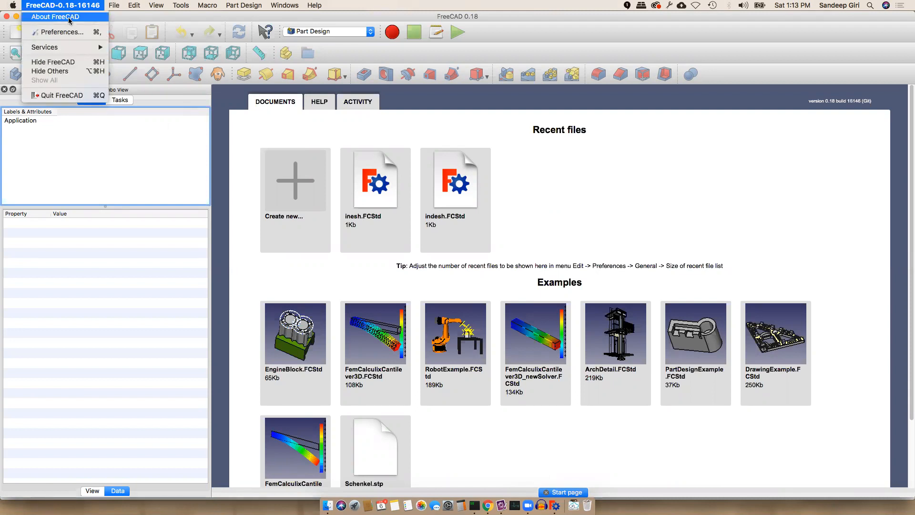
Start a new document in Part Design and create a body from the Tasks panel
click(110, 137)
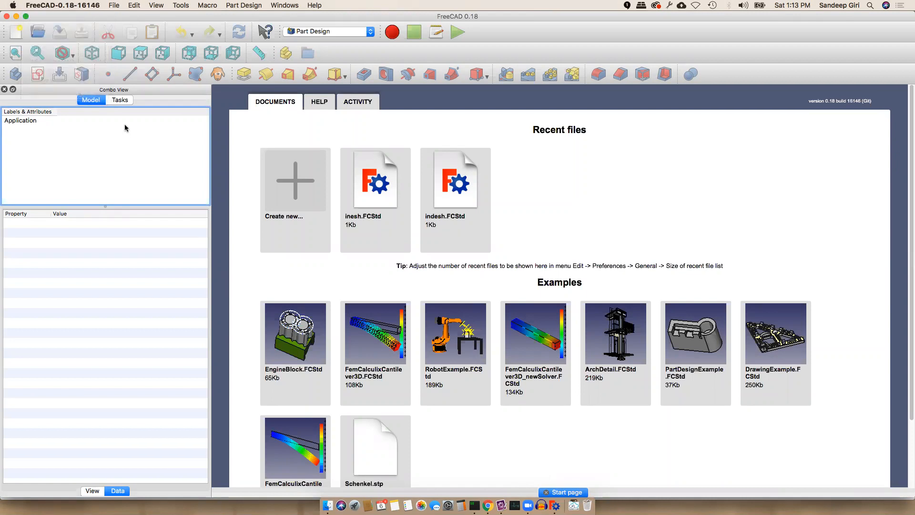
click(14, 37)
click(341, 31)
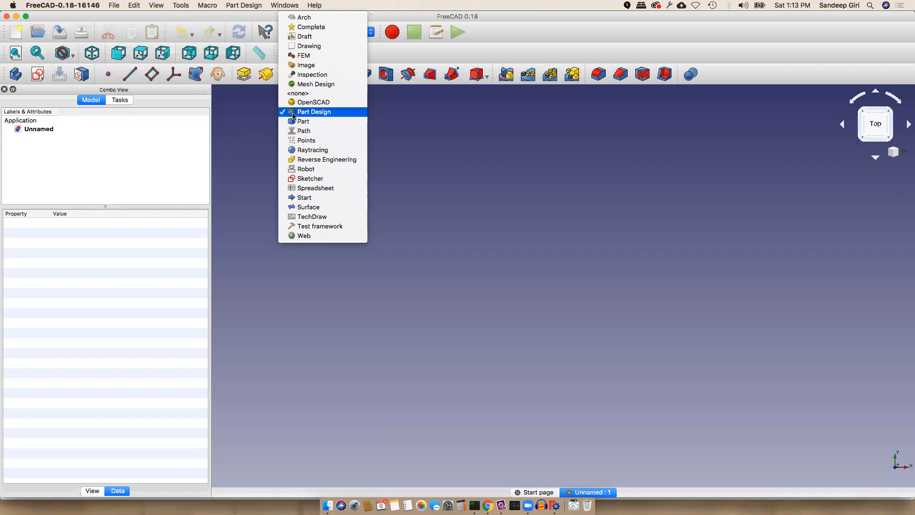
click(208, 134)
click(172, 139)
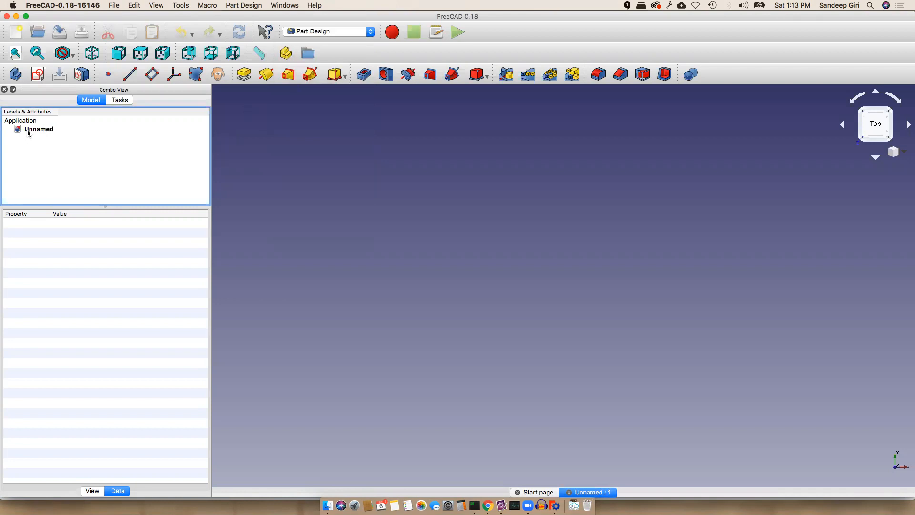
click(120, 100)
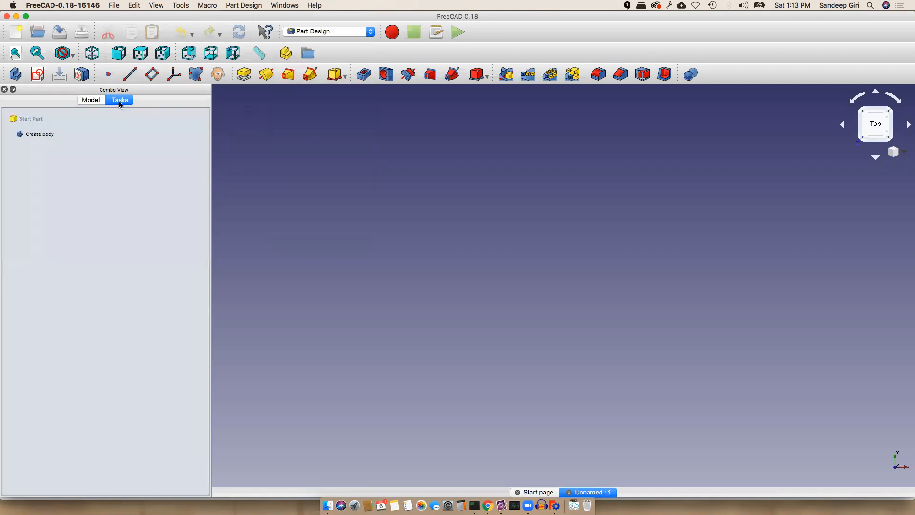
click(38, 137)
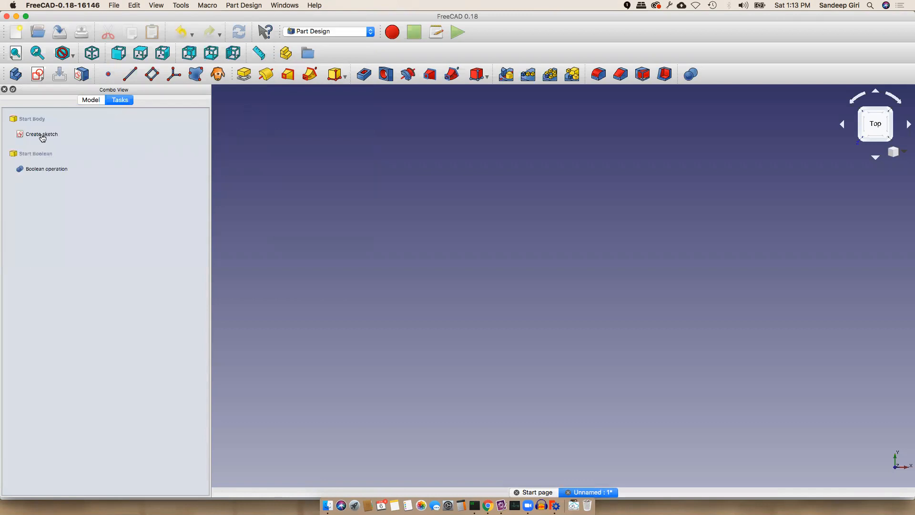
Create a new sketch on the XY_Plane
click(41, 136)
click(61, 163)
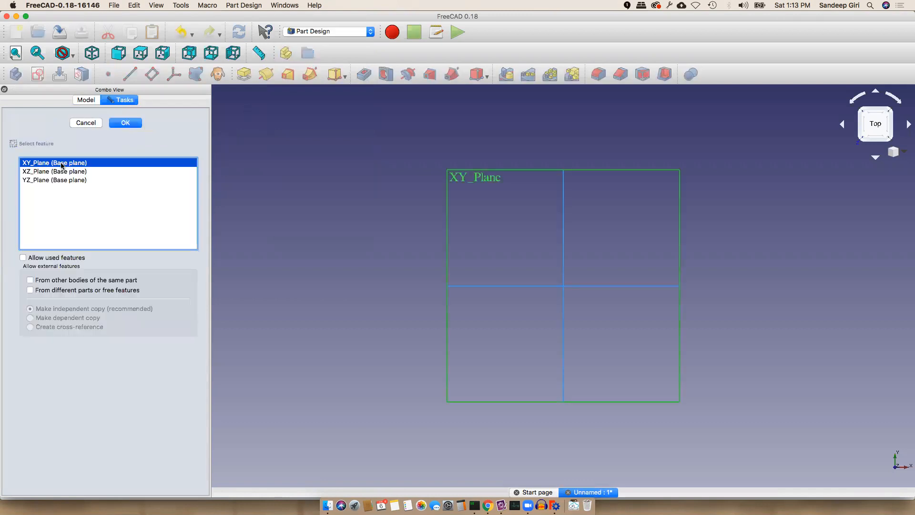
click(124, 123)
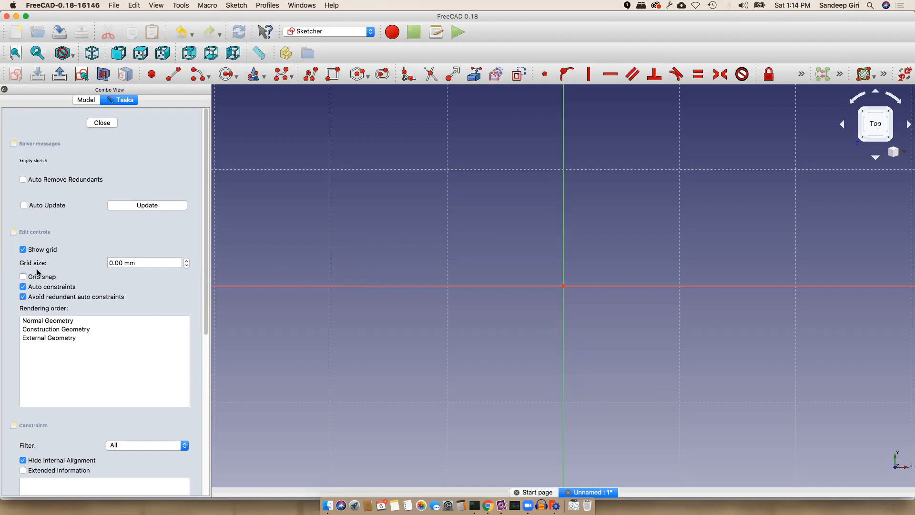
Set the sketch grid to 10 mm with grid snap on and pick the Rectangle tool
click(110, 264)
text(1)
key(Return)
scroll(439, 329, down, 3)
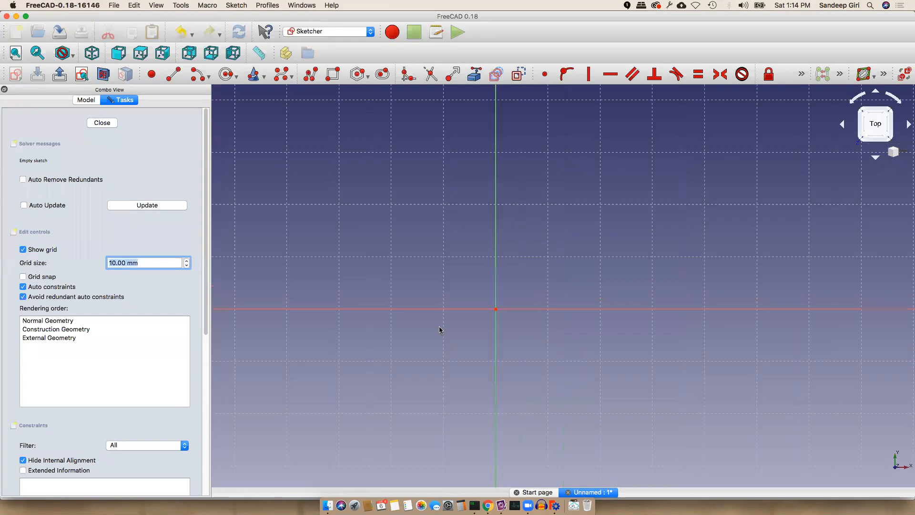
scroll(439, 329, down, 3)
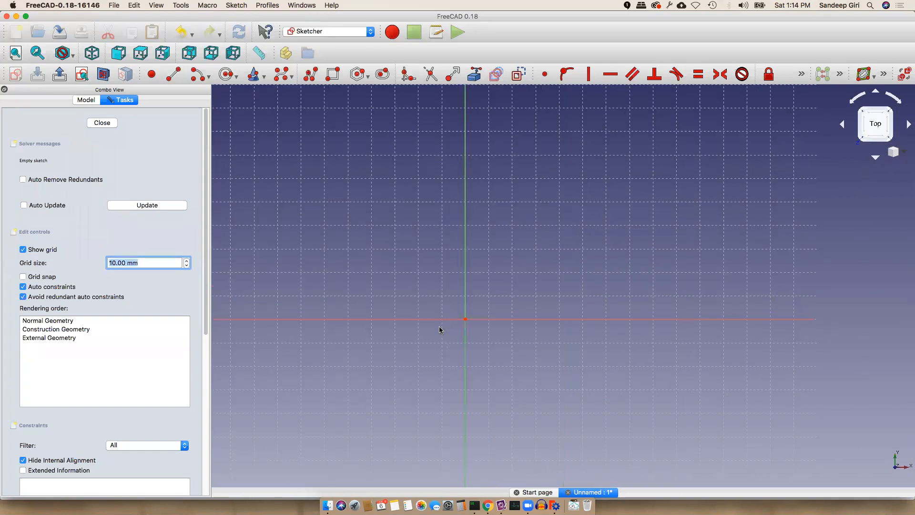
click(48, 277)
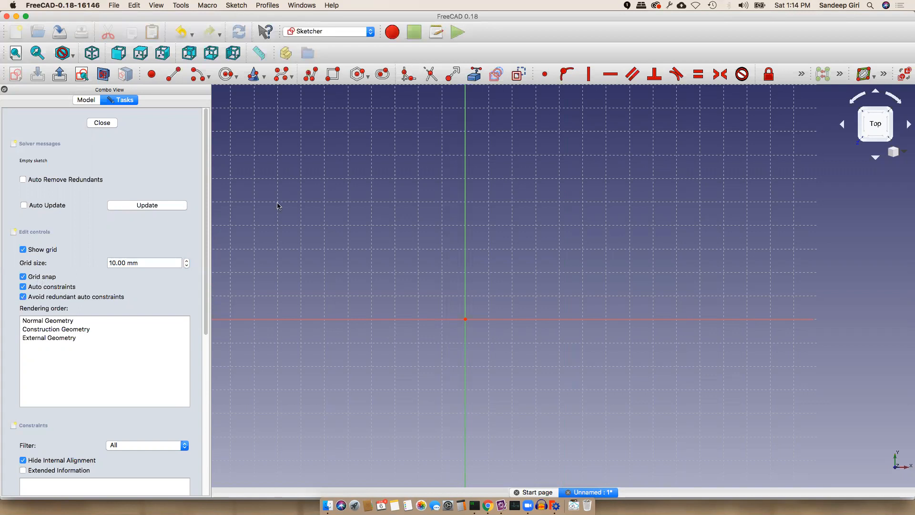
click(126, 339)
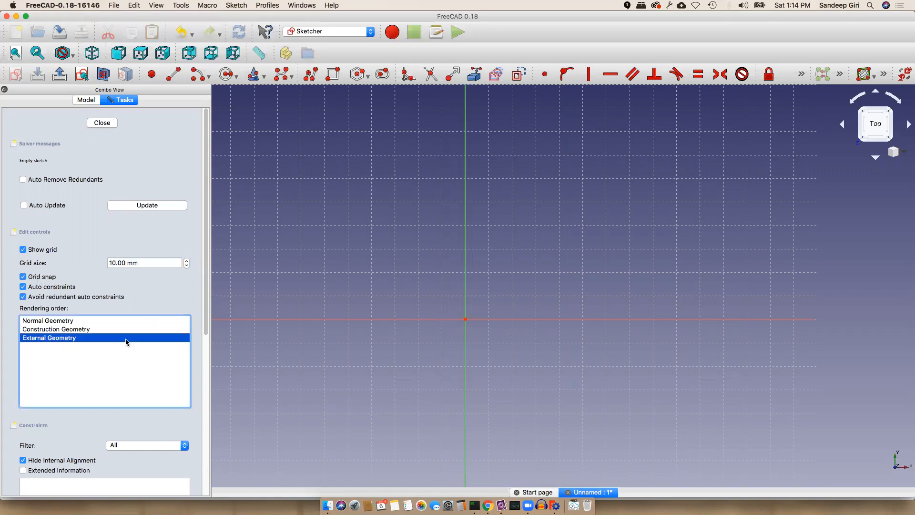
click(335, 80)
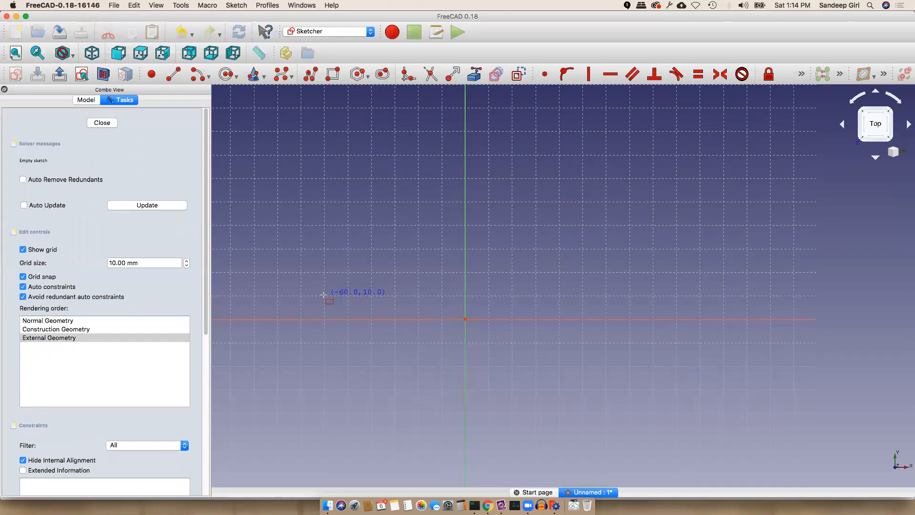
Draw a 100 × 20 mm rectangle from (-50,10) to (50,-10) and close the sketch
click(348, 296)
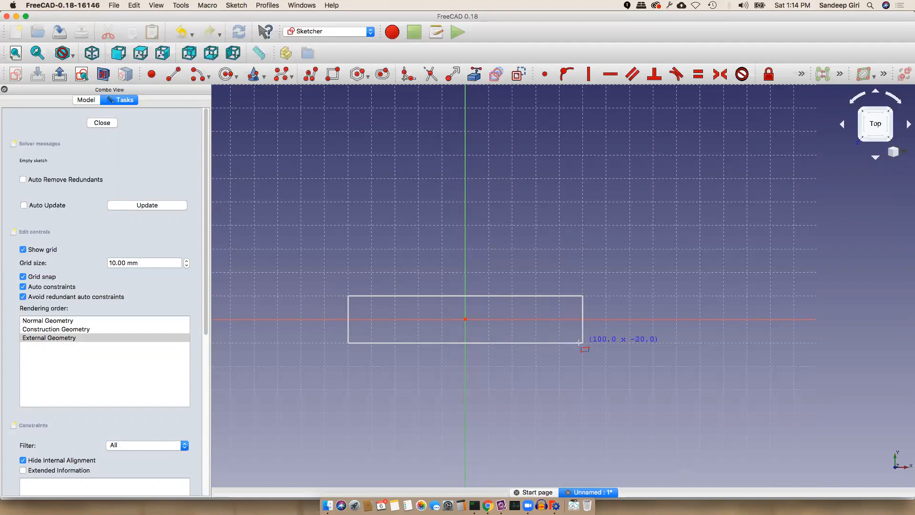
click(579, 342)
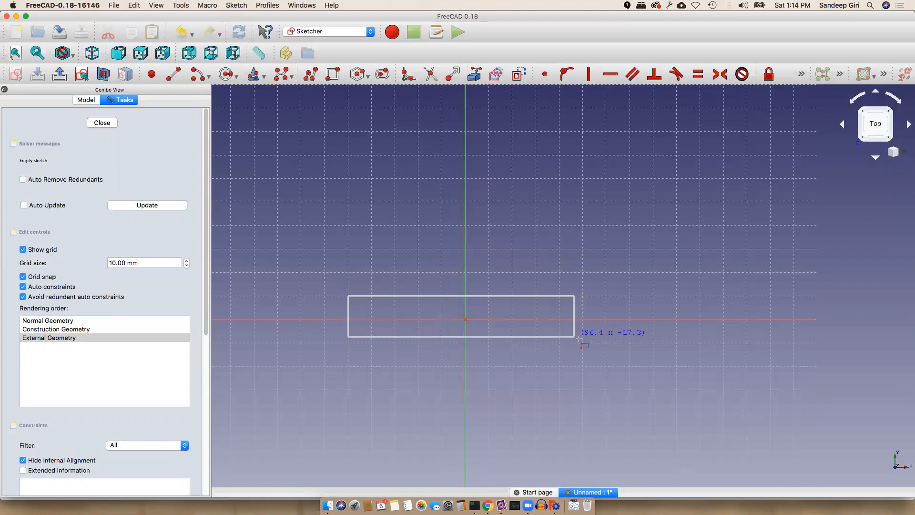
click(581, 341)
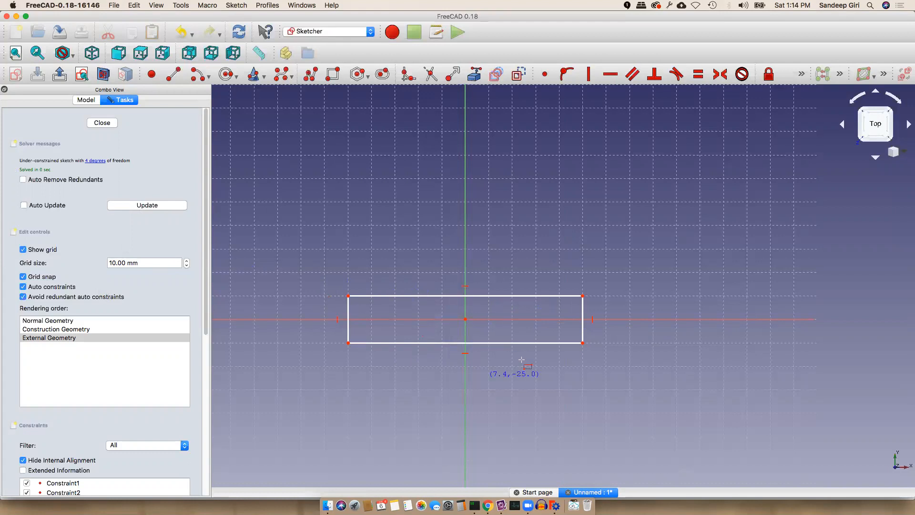
click(103, 124)
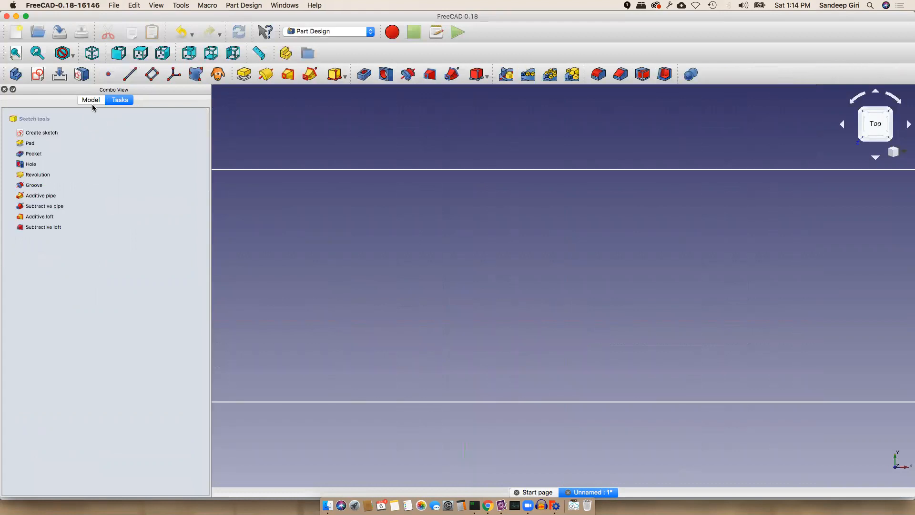
Select the sketch in the model tree and fit it on screen in isometric view
click(92, 100)
click(57, 165)
click(56, 155)
scroll(396, 224, down, 5)
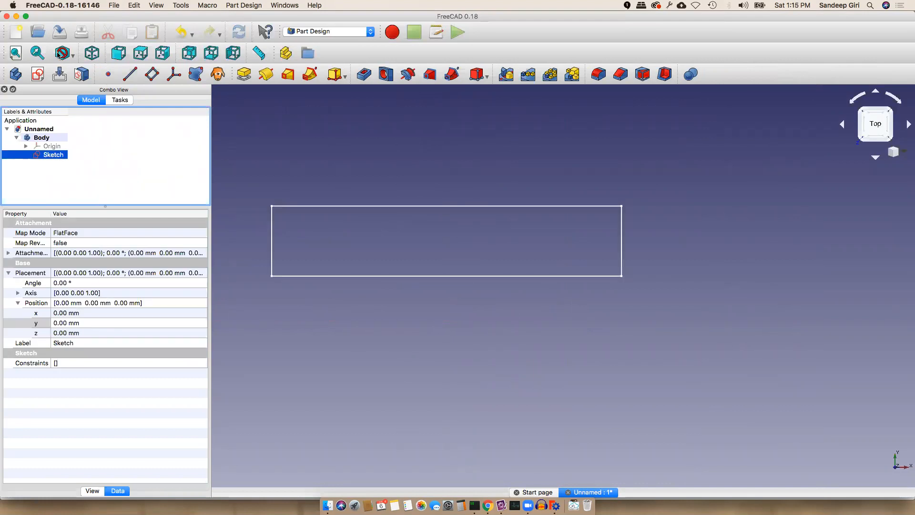
click(17, 54)
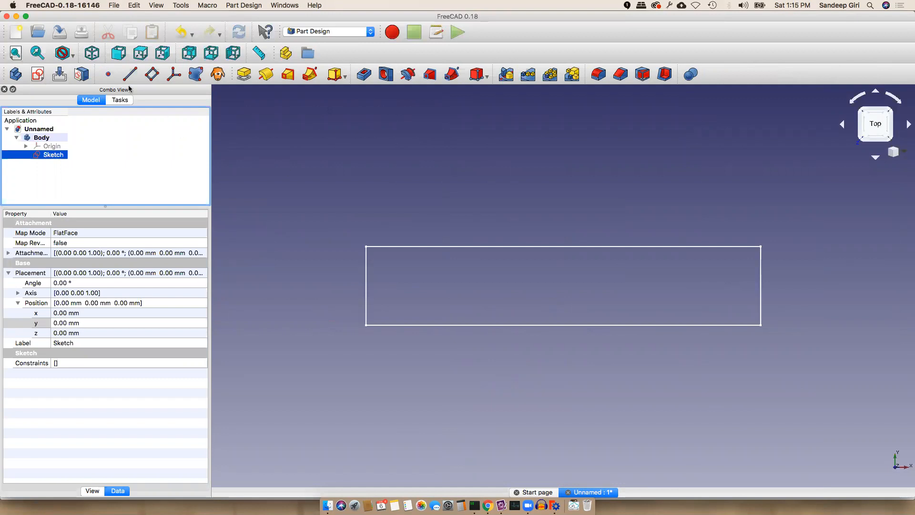
click(92, 53)
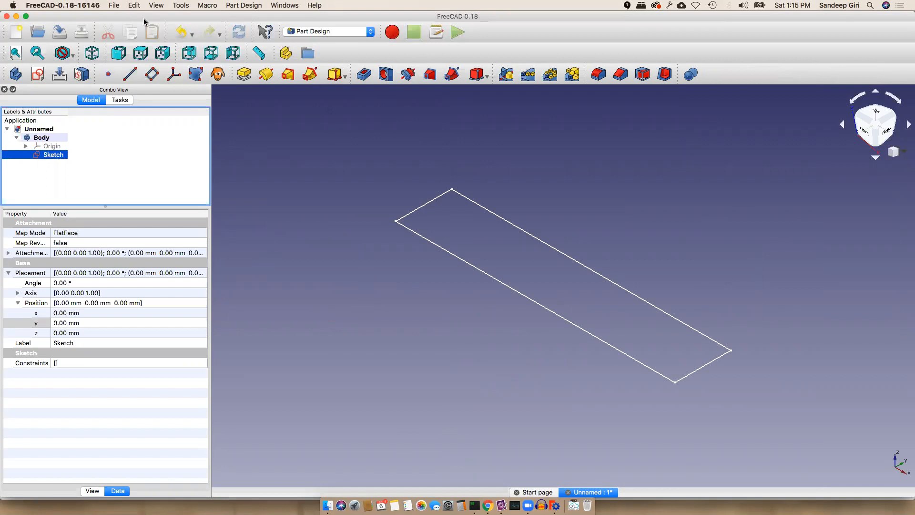
Look through the View menu and close it without choosing anything
click(156, 5)
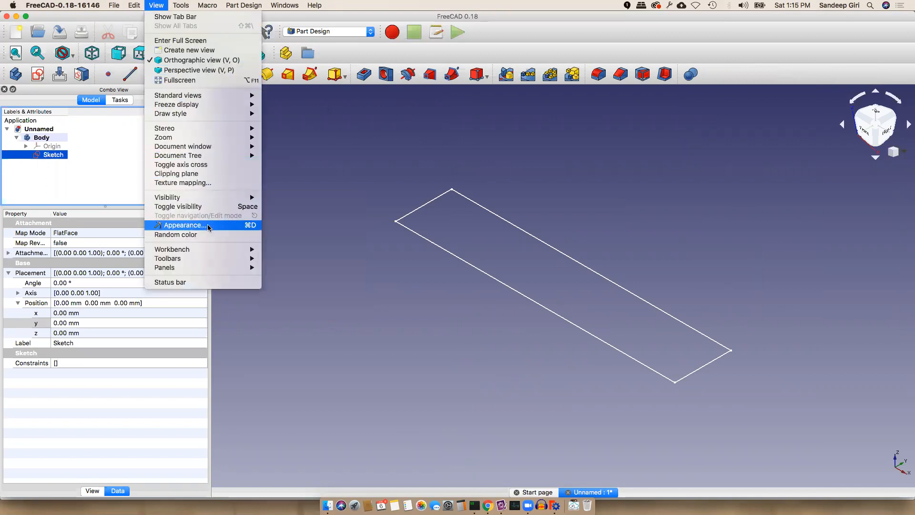
mouse_move(198, 267)
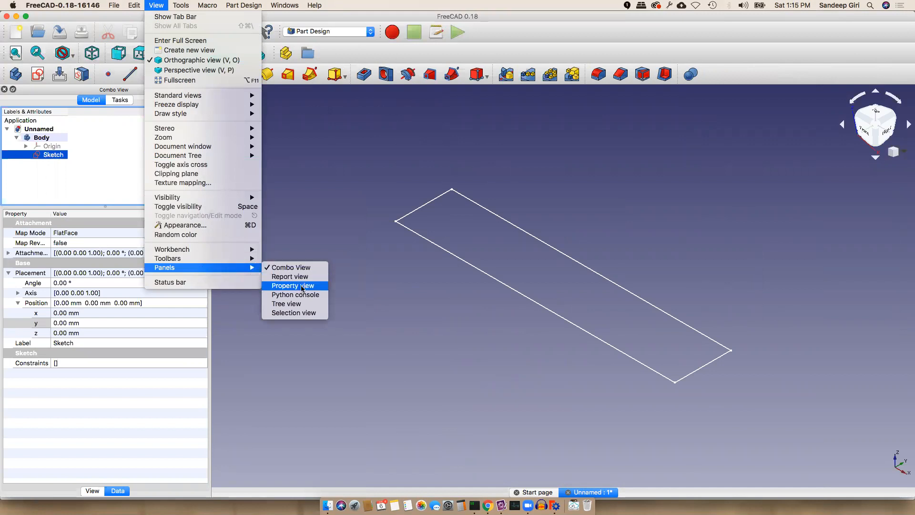
mouse_move(240, 250)
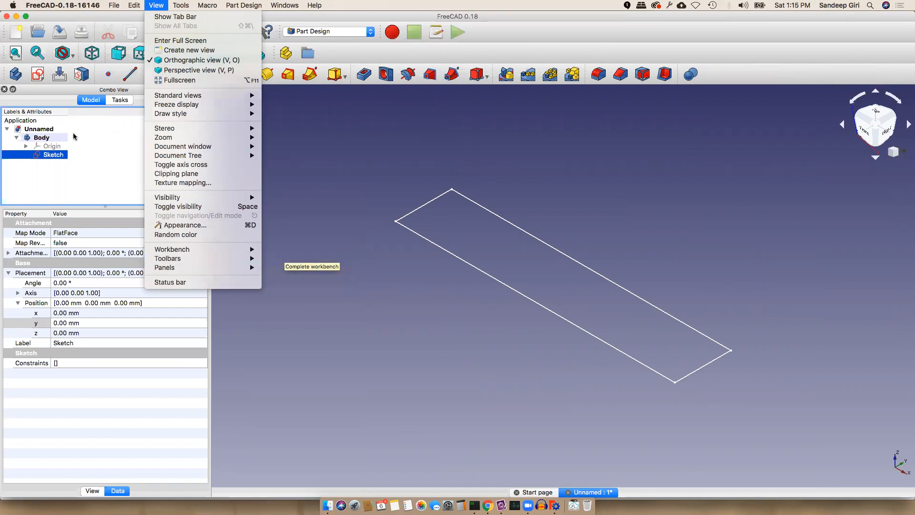
click(107, 148)
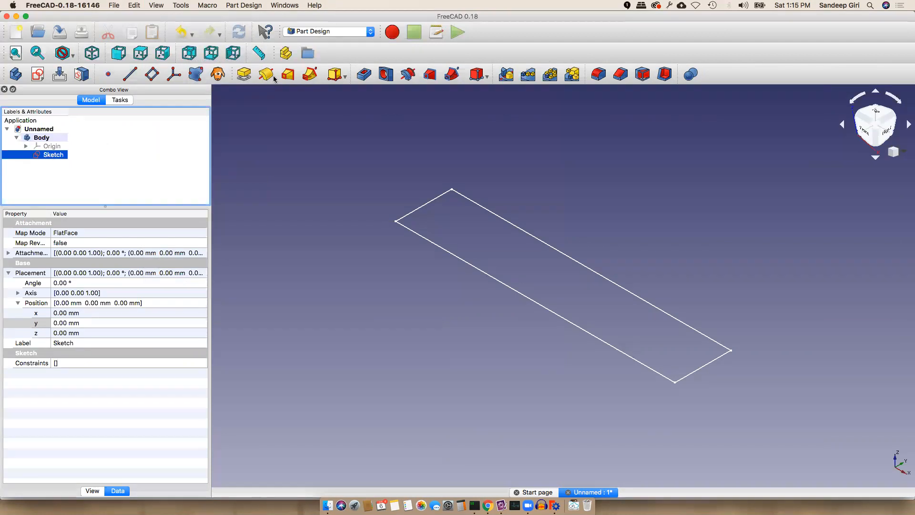
Reselect the sketch and start a Pad extrusion from it
click(163, 146)
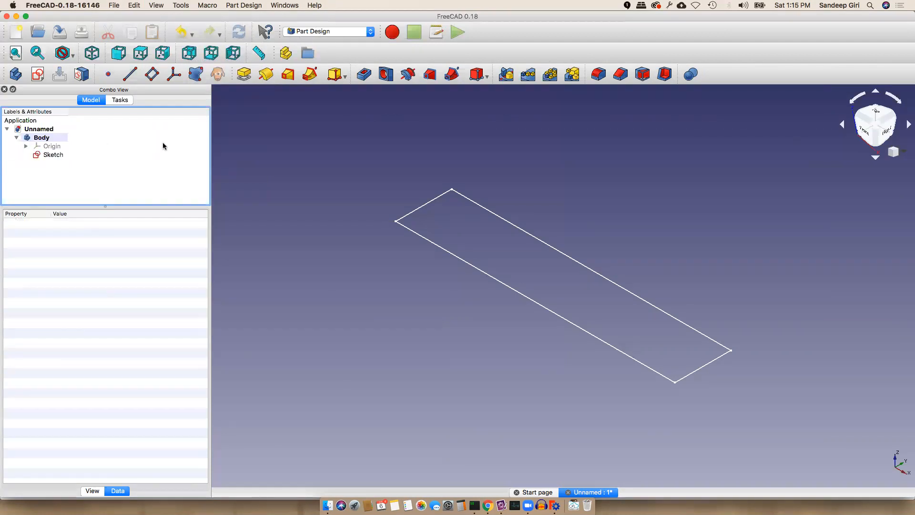
click(53, 154)
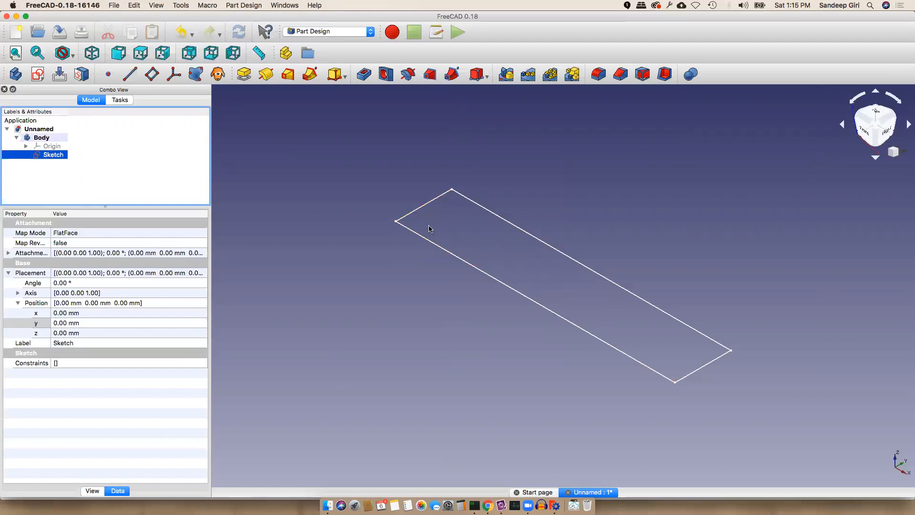
click(243, 76)
Change the pad length to 2 mm, check the Pad, then open the workbench list
click(120, 179)
key(BackSpace)
key(BackSpace)
text(2)
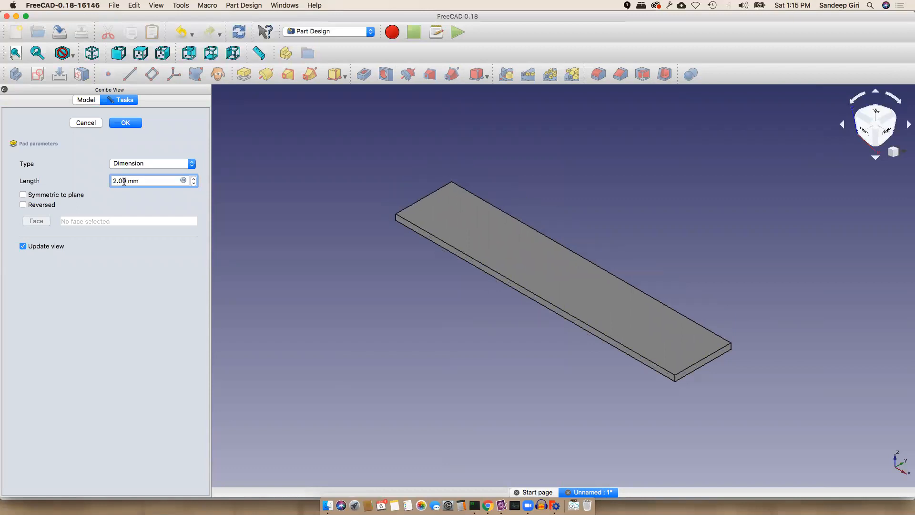
key(Return)
click(45, 155)
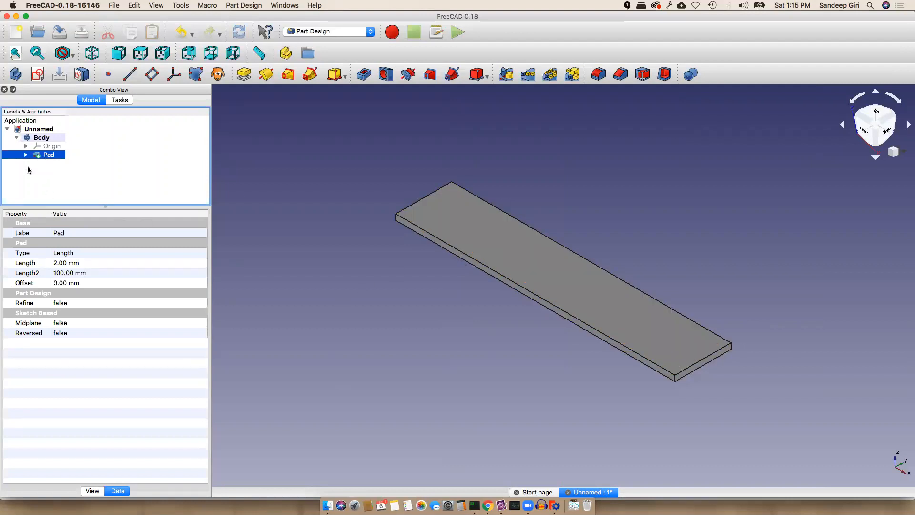
super+click(52, 155)
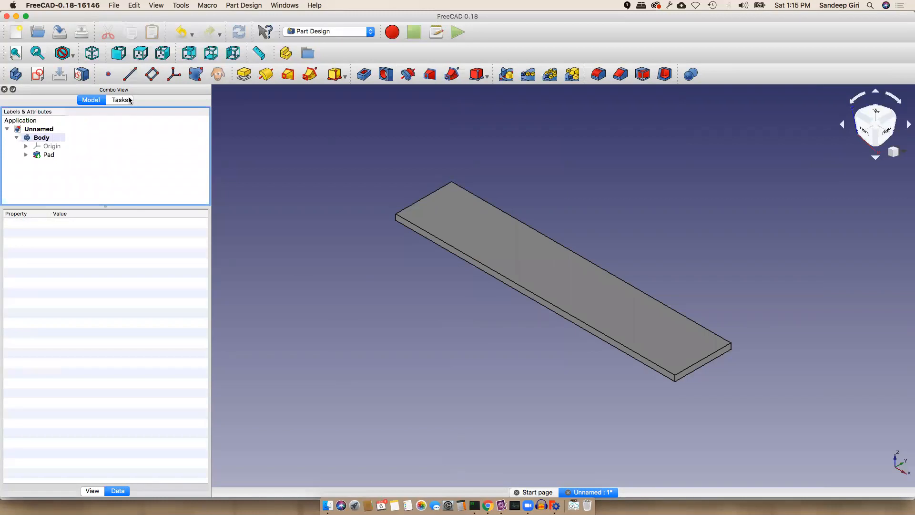
click(325, 32)
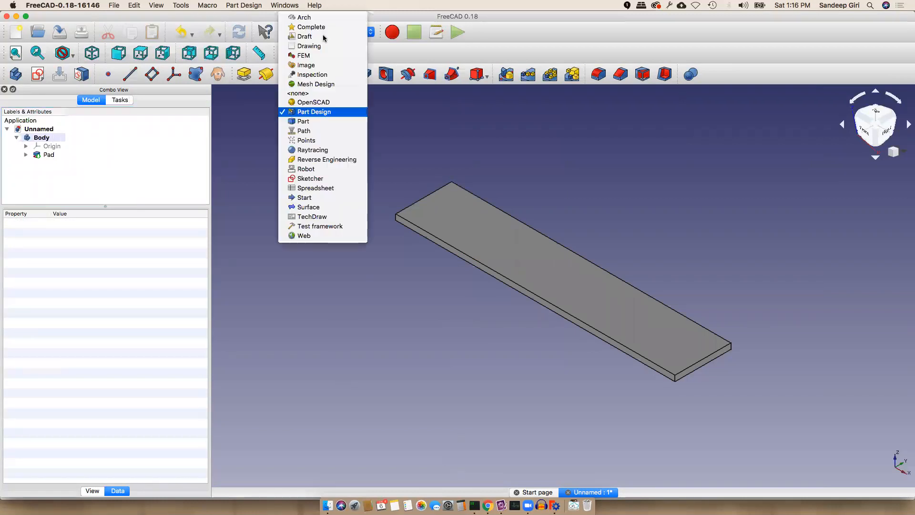
Switch to the Draft workbench and return to the model tree
click(322, 37)
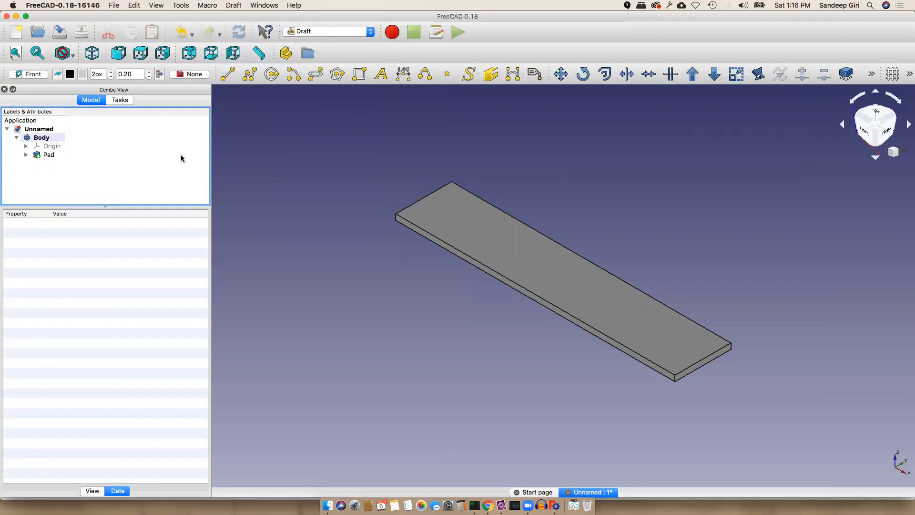
click(120, 100)
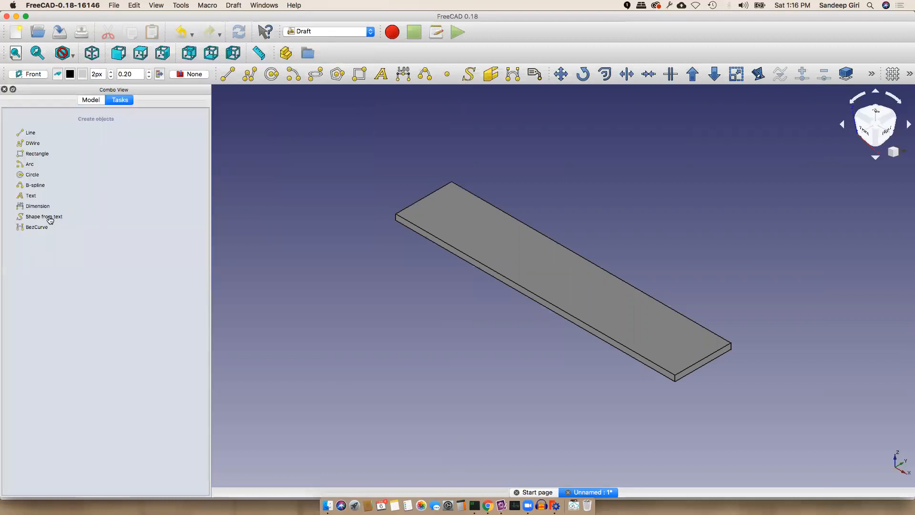
click(91, 100)
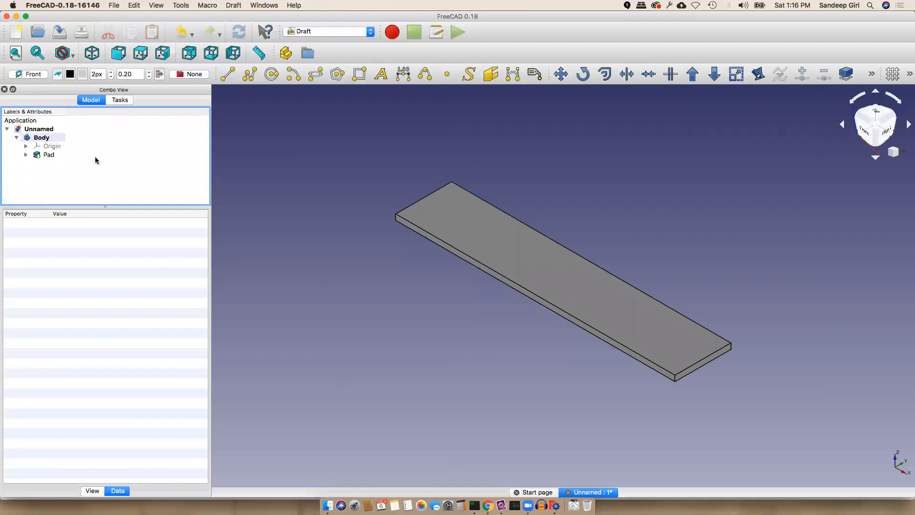
Create a ShapeString reading RYAN and browse for its font file in the Fonts folder
click(469, 75)
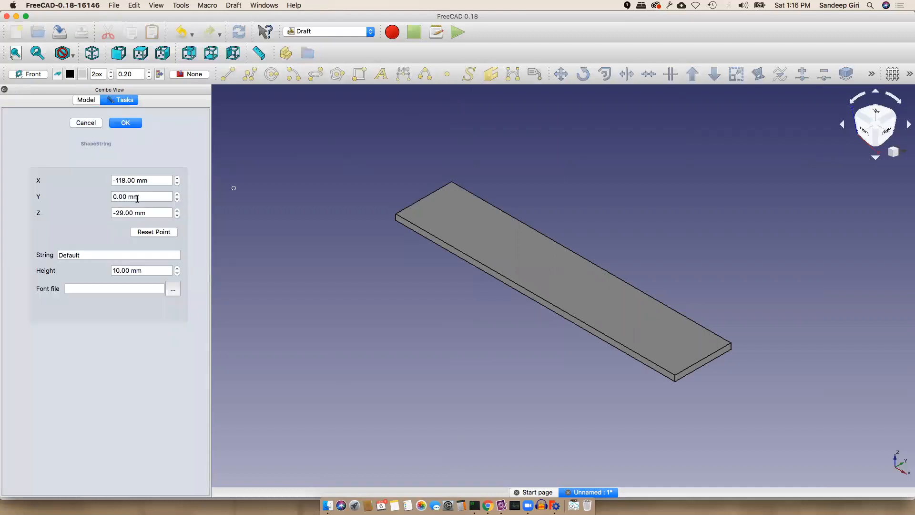
double_click(91, 255)
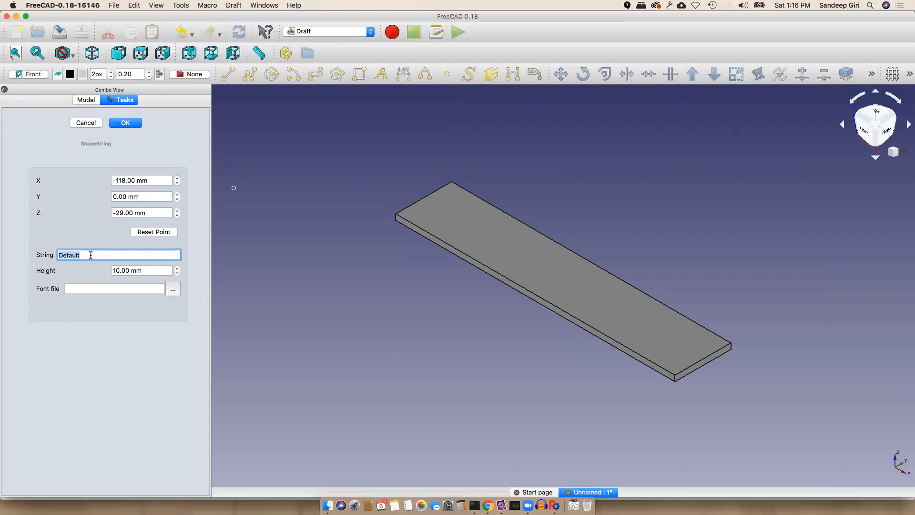
text(RYAN)
click(100, 288)
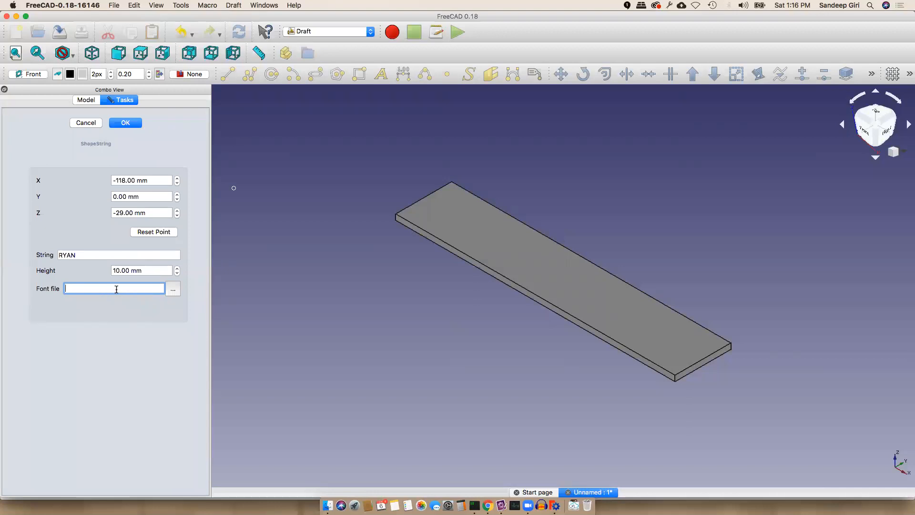
click(172, 289)
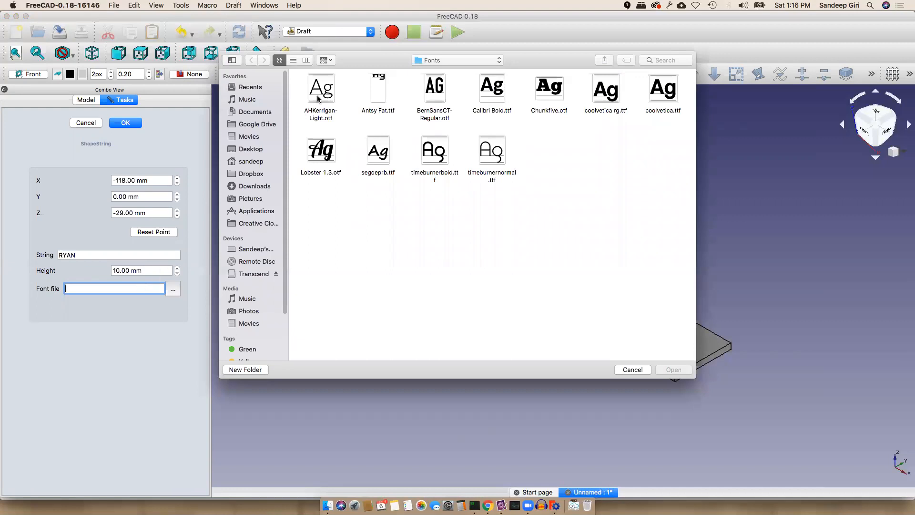
click(434, 62)
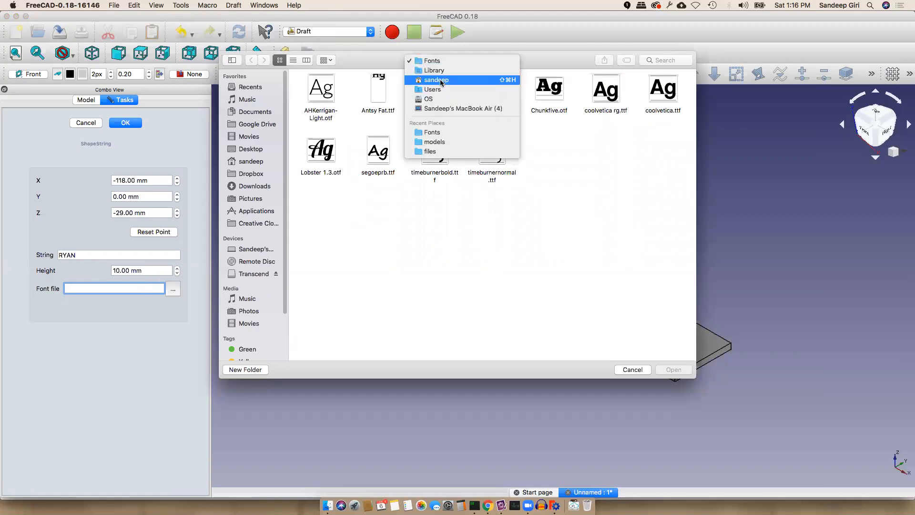
Dismiss the folder path list and bring up Spotlight search
click(387, 115)
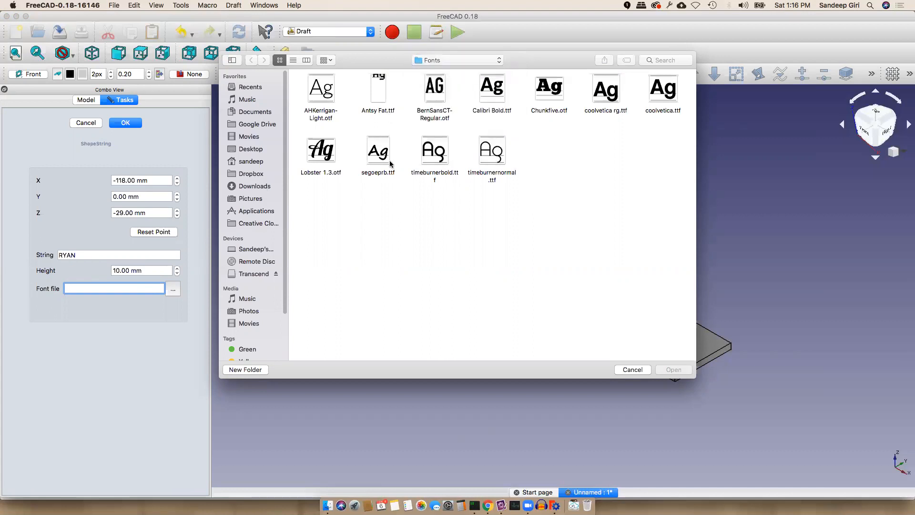
key(super+space)
Launch Font Book from a Spotlight search for 'font Book'
text(fon)
text(Book)
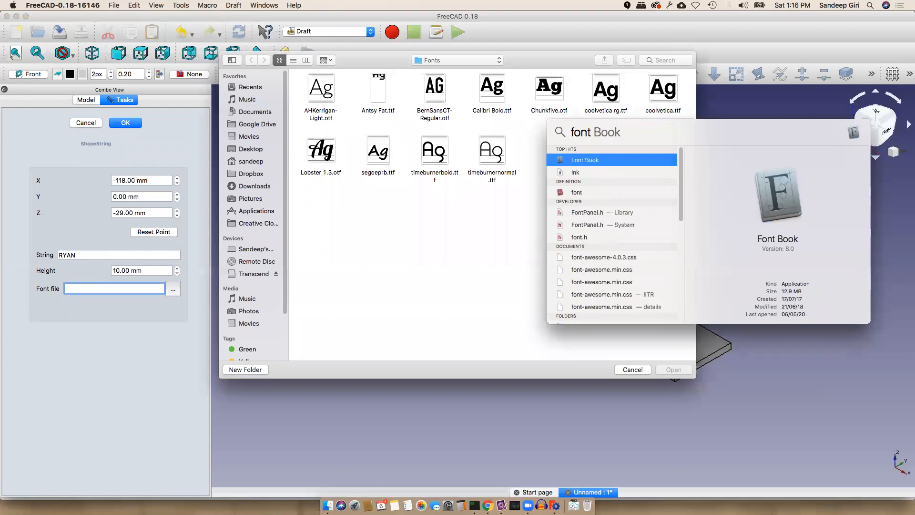
key(Return)
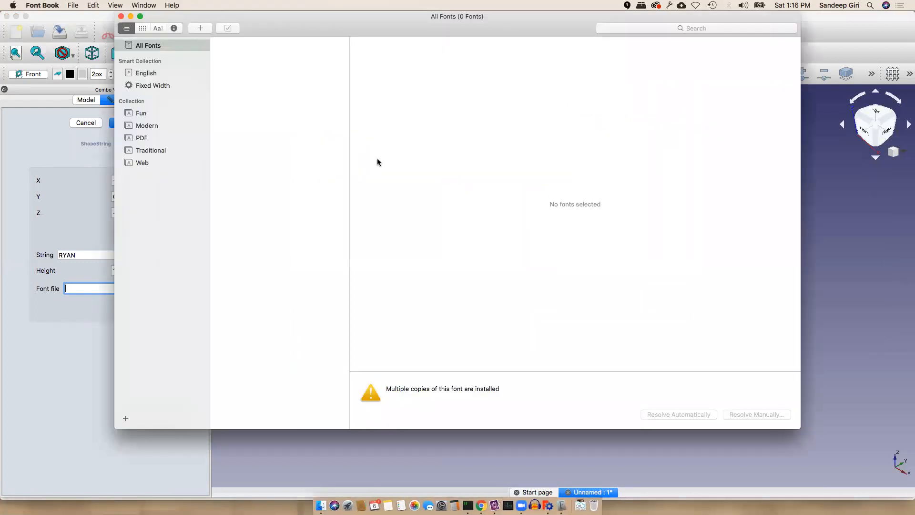
Reveal the TimeBurner font files in Finder and select timeburnerbold.ttf
click(142, 70)
click(251, 111)
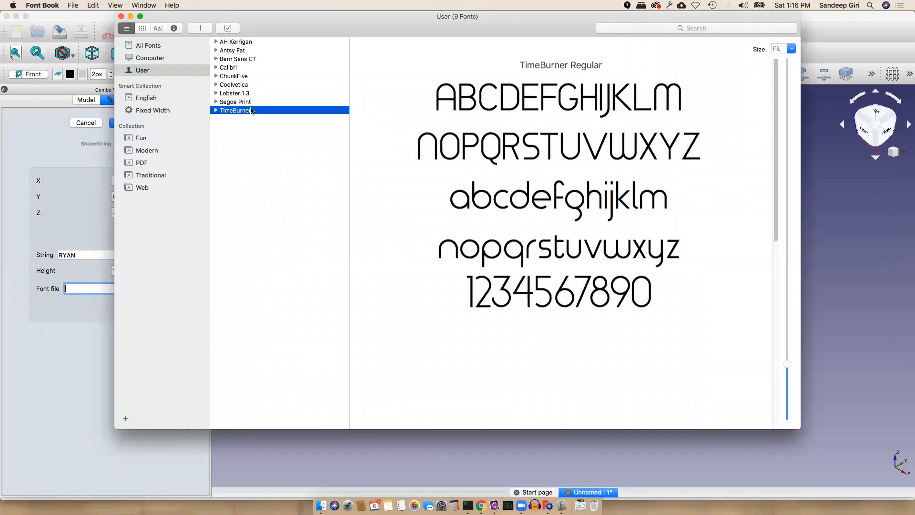
right_click(251, 111)
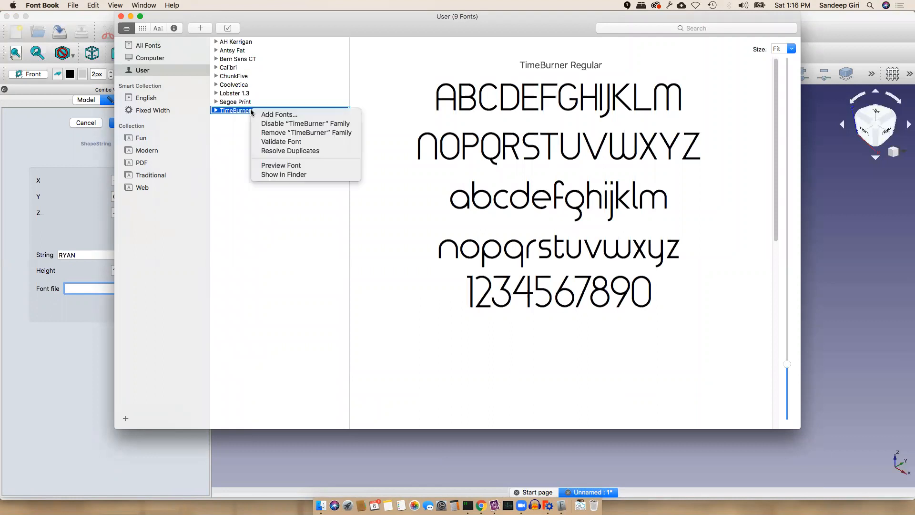
click(298, 176)
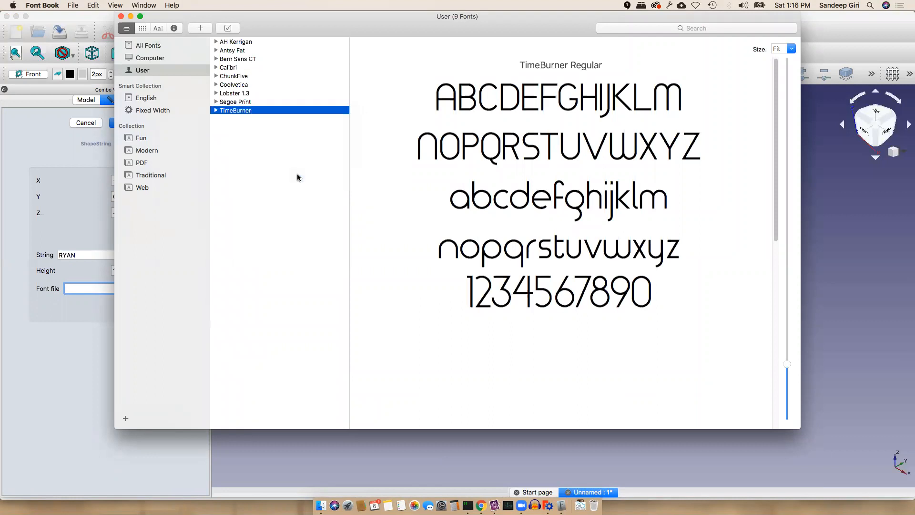
click(710, 351)
click(705, 294)
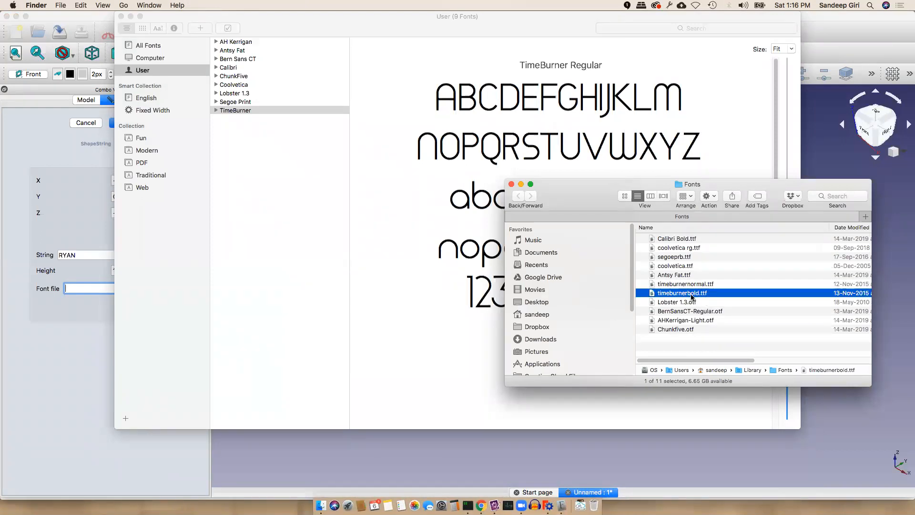
key(super+Tab)
key(super+Tab)
key(super+Tab)
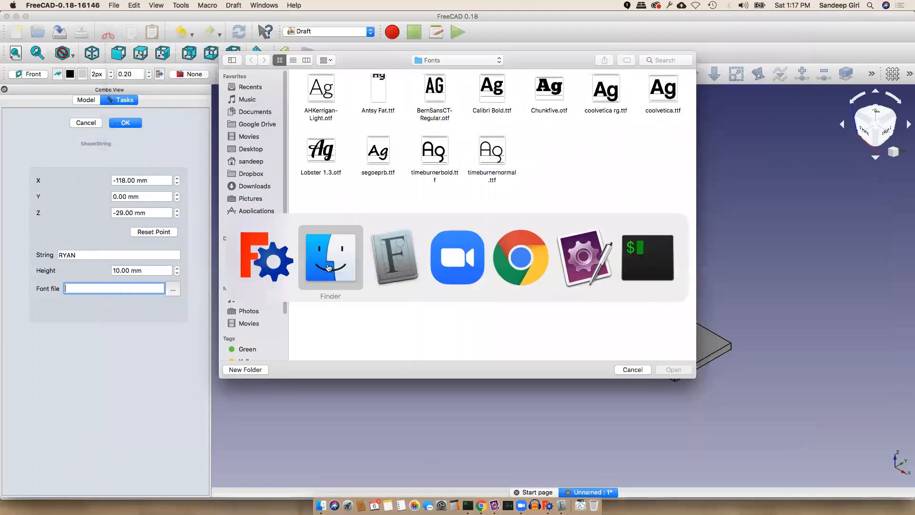
Load timeburnerbold.ttf from the Library Fonts folder as the ShapeString font file
drag(690, 297, 447, 245)
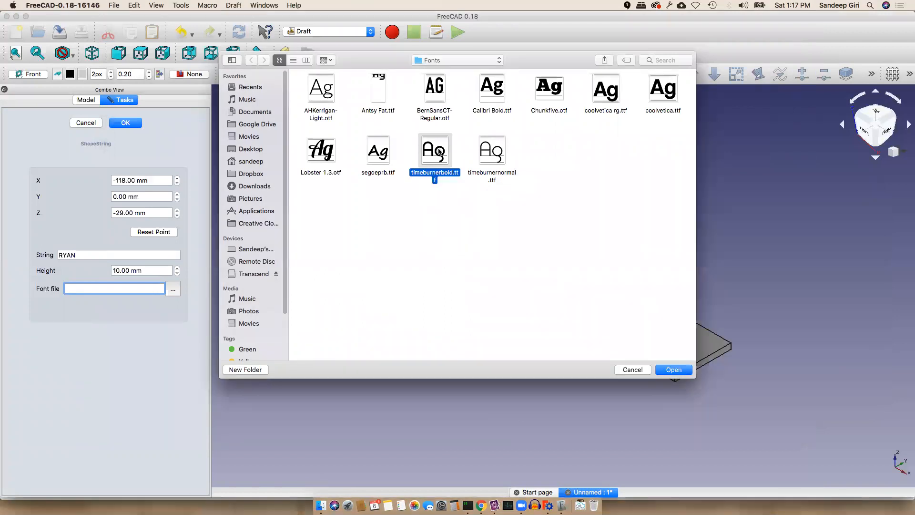
click(456, 61)
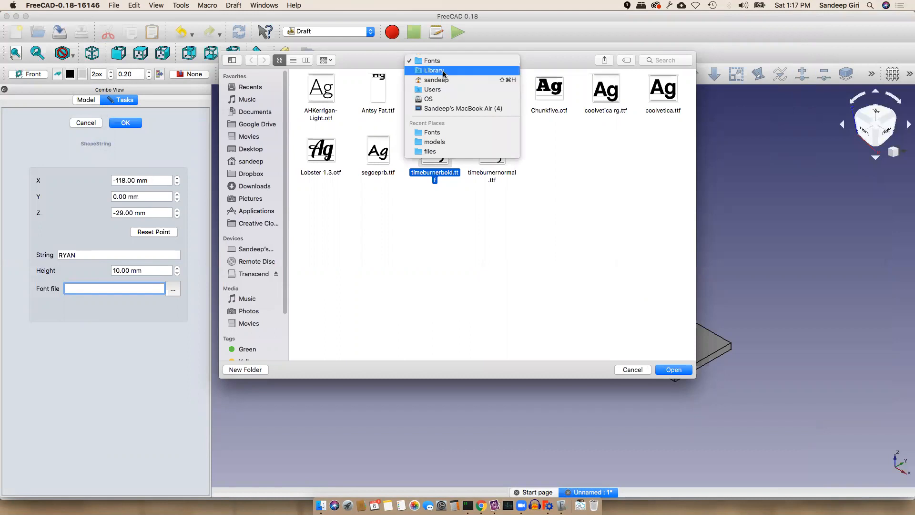
click(561, 226)
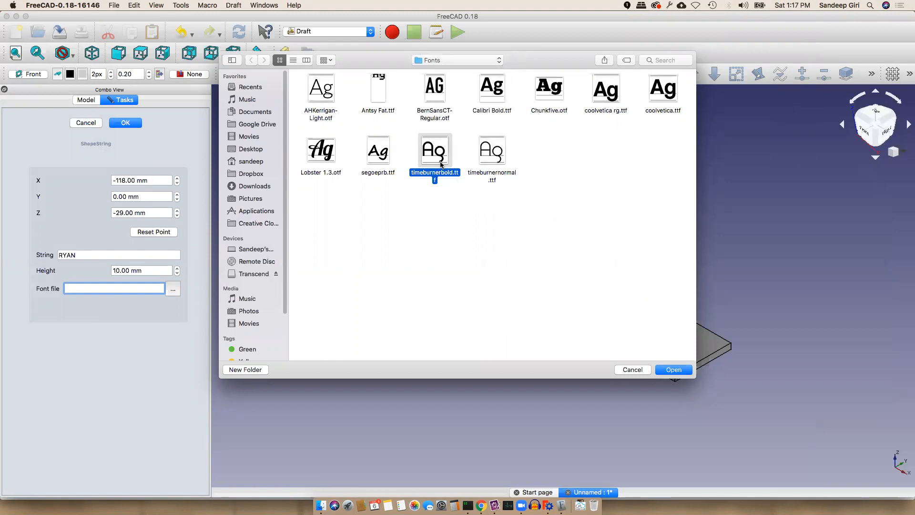
click(447, 61)
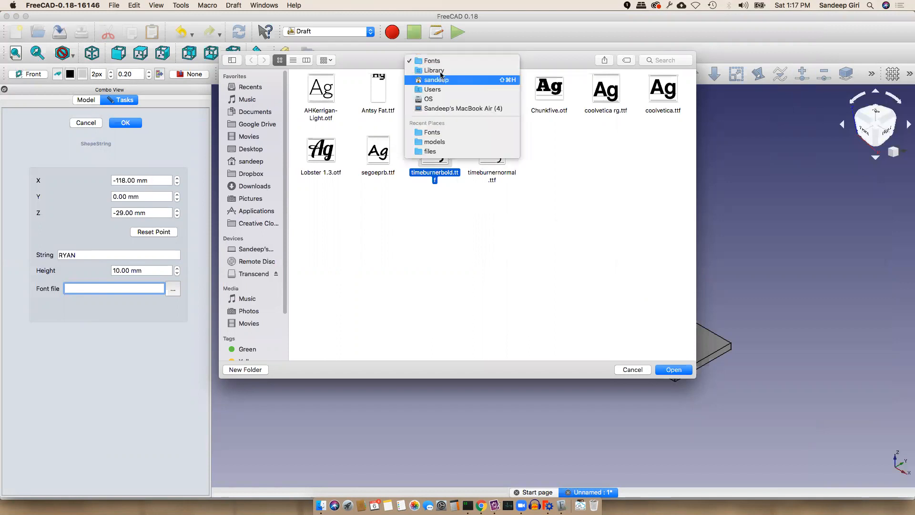
click(579, 163)
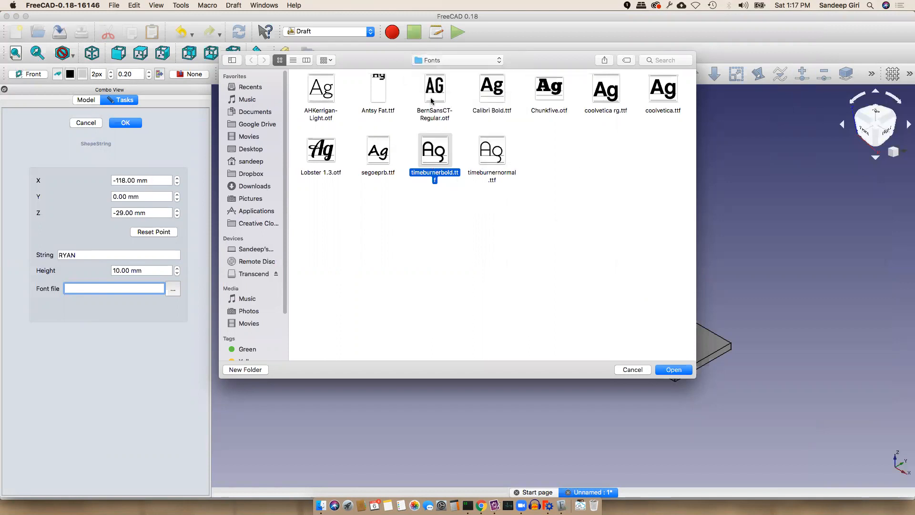
click(673, 370)
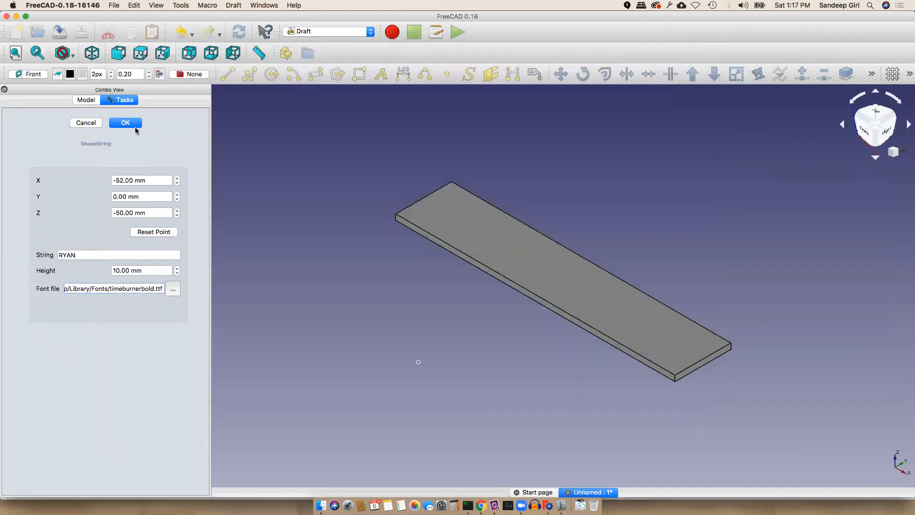
Set the ShapeString position to X −52 mm, Z −50 mm and confirm the 10 mm timeburnerbold text
click(121, 182)
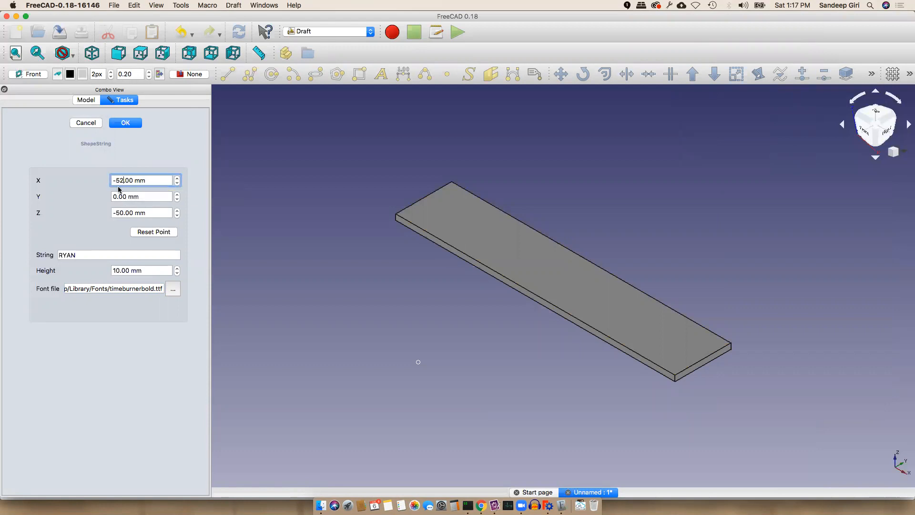
click(113, 254)
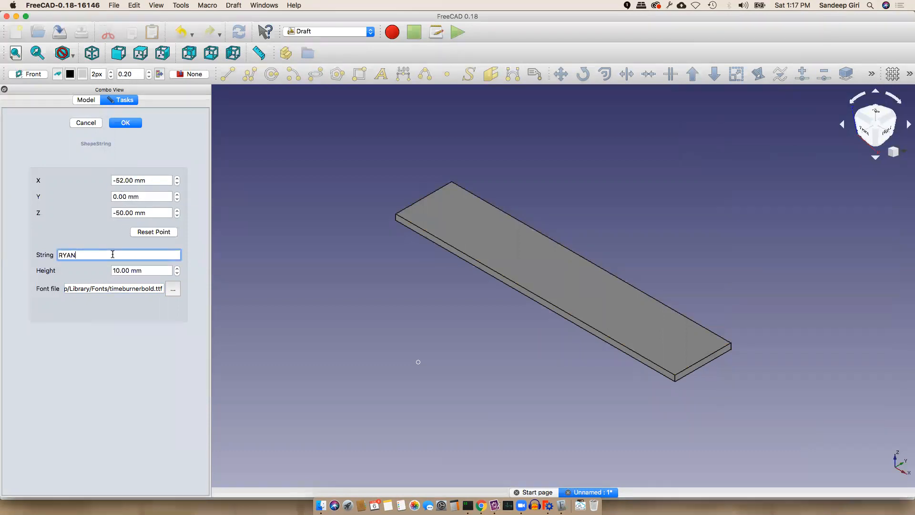
key(Return)
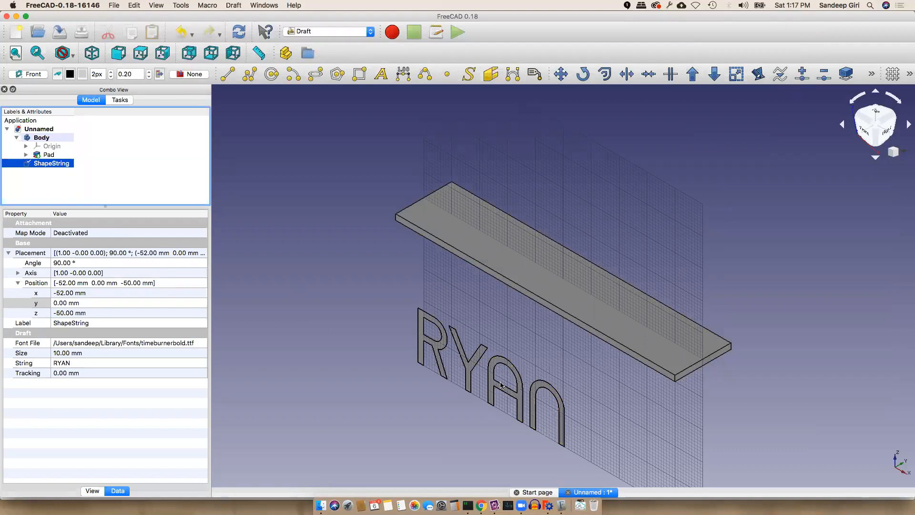
Set the ShapeString's Placement z position to 2 mm
click(48, 295)
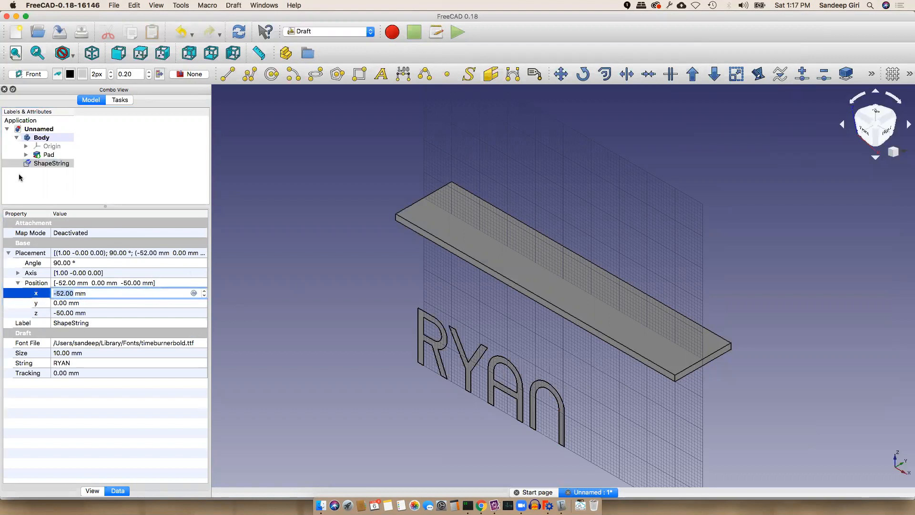
click(48, 163)
click(100, 293)
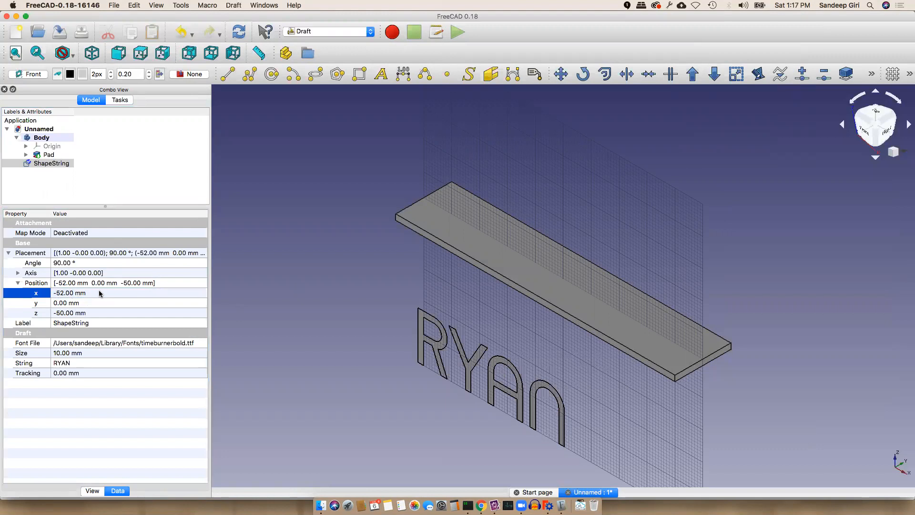
click(68, 314)
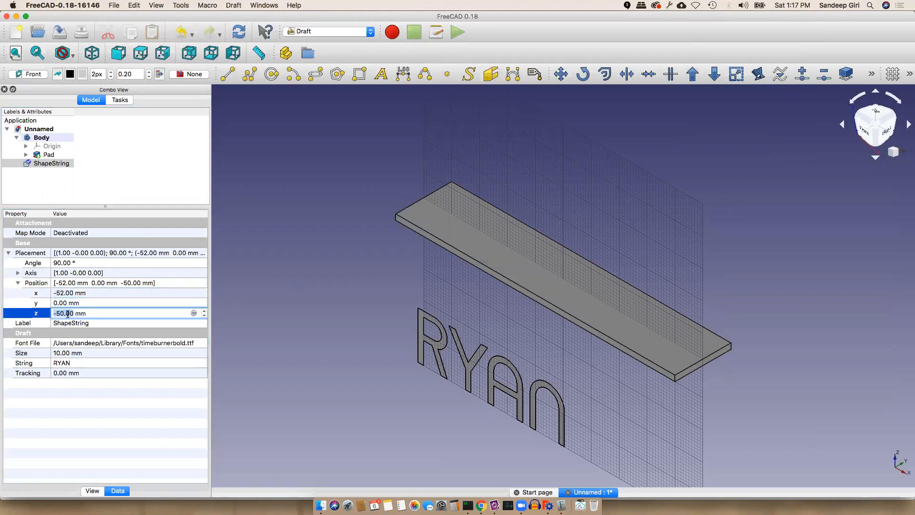
click(58, 312)
key(Delete)
key(BackSpace)
key(Delete)
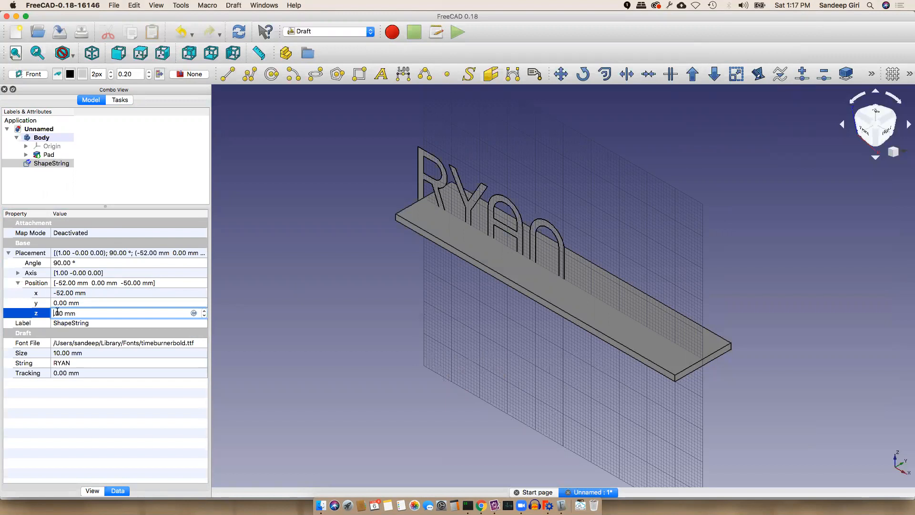
text(2)
key(Return)
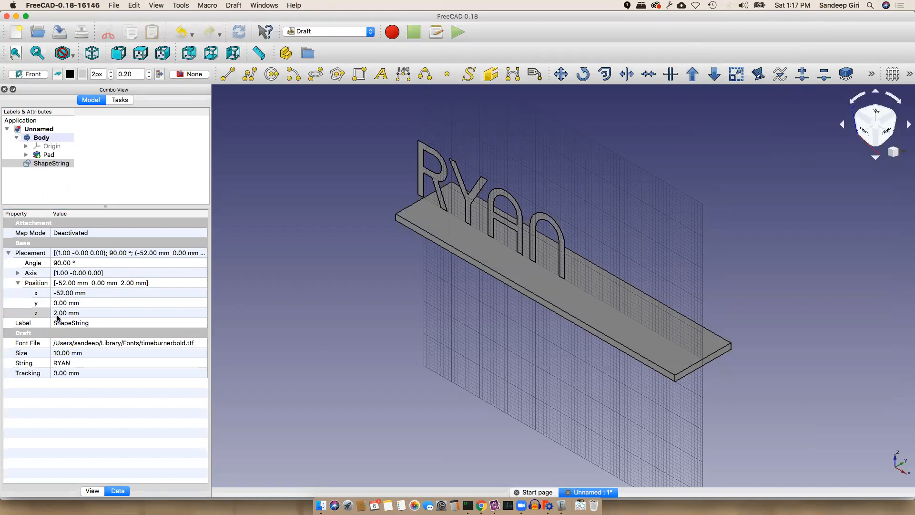
Shift the lettering's Placement x position to −49 mm
click(54, 293)
click(62, 293)
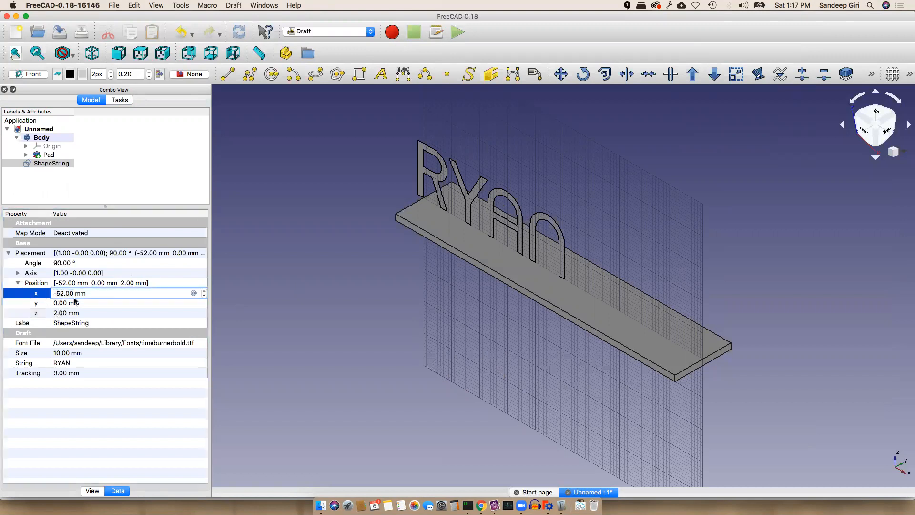
key(BackSpace)
key(BackSpace)
text(49)
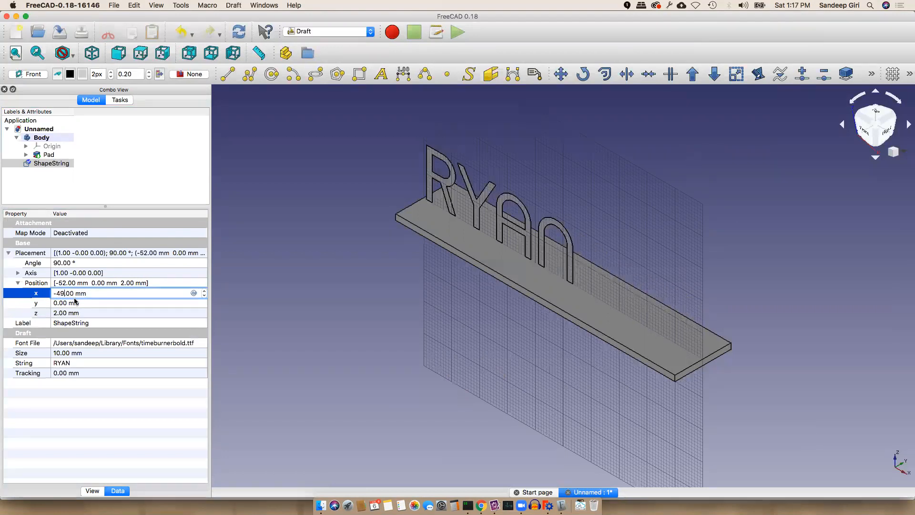
key(Return)
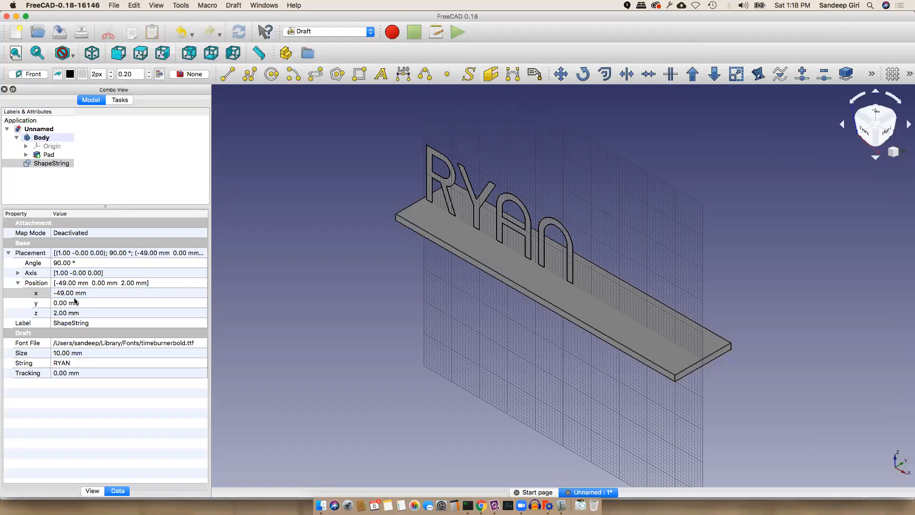
click(91, 293)
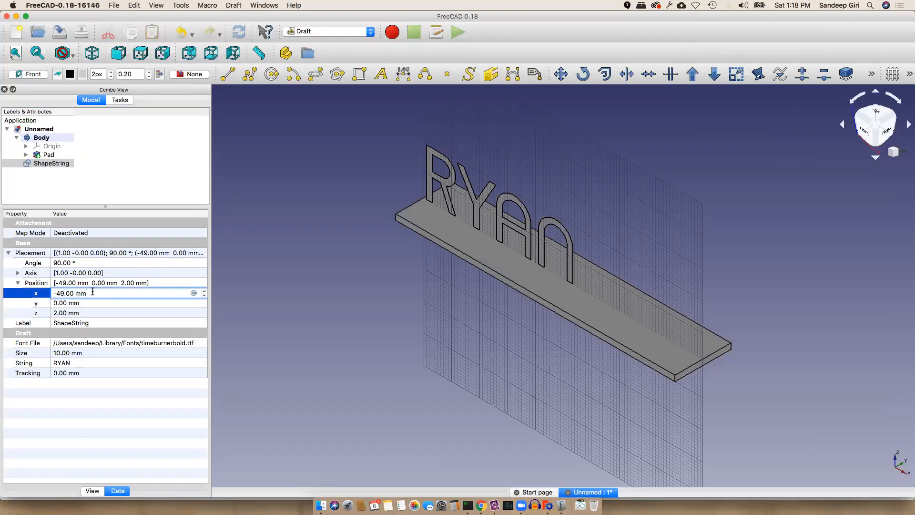
click(89, 302)
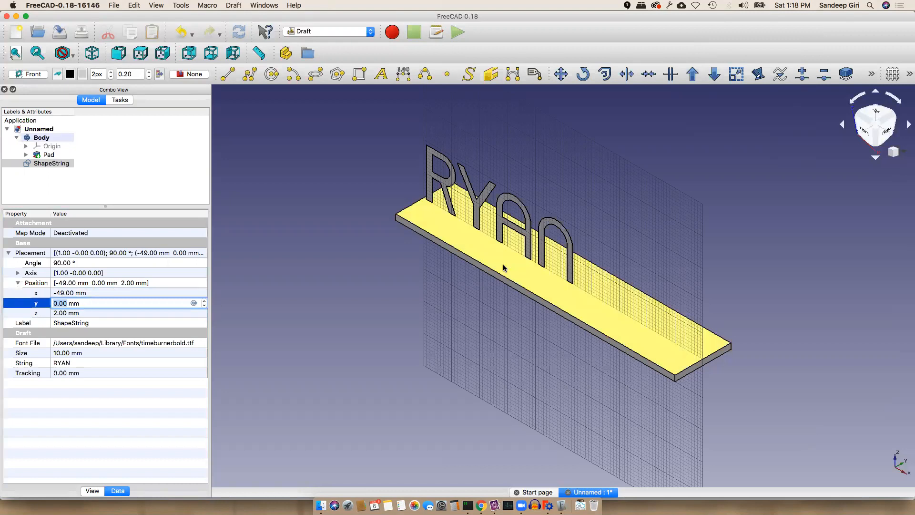
click(119, 313)
click(72, 354)
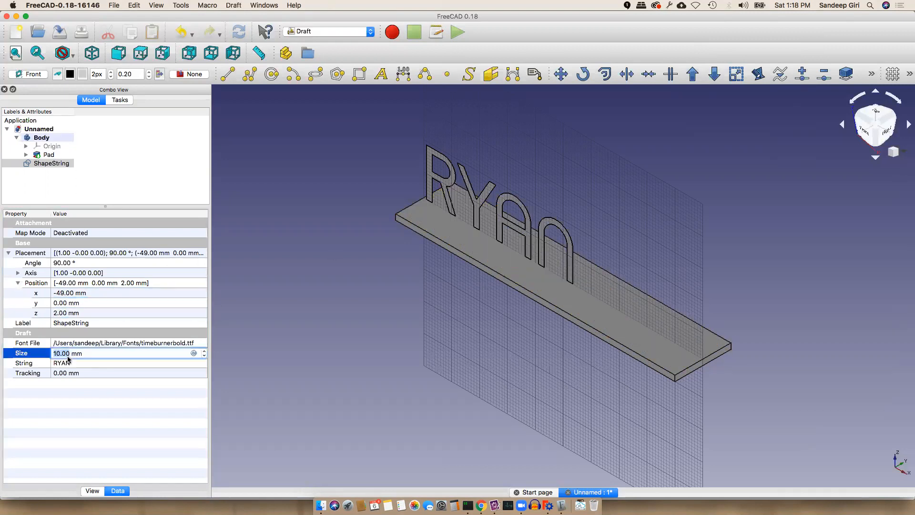
Try text sizes of 30 mm and then 20 mm for the lettering
key(BackSpace)
text(3)
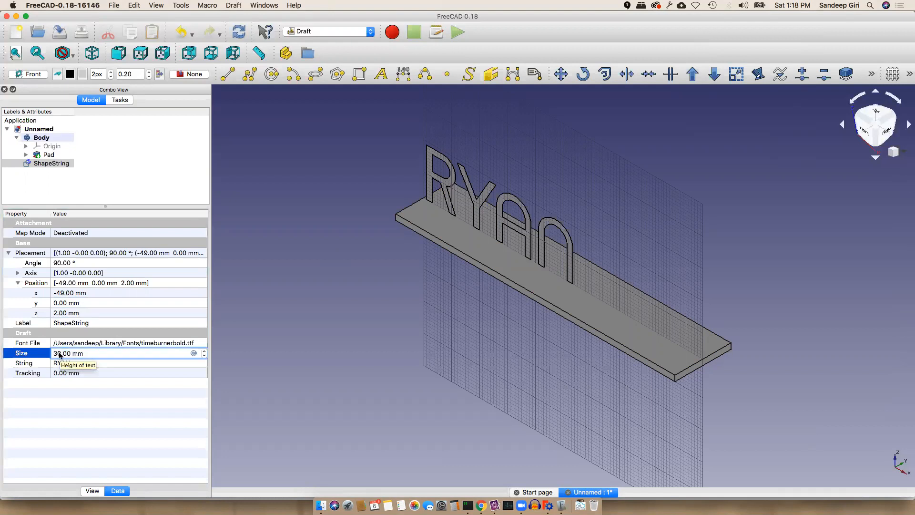
key(Return)
click(57, 353)
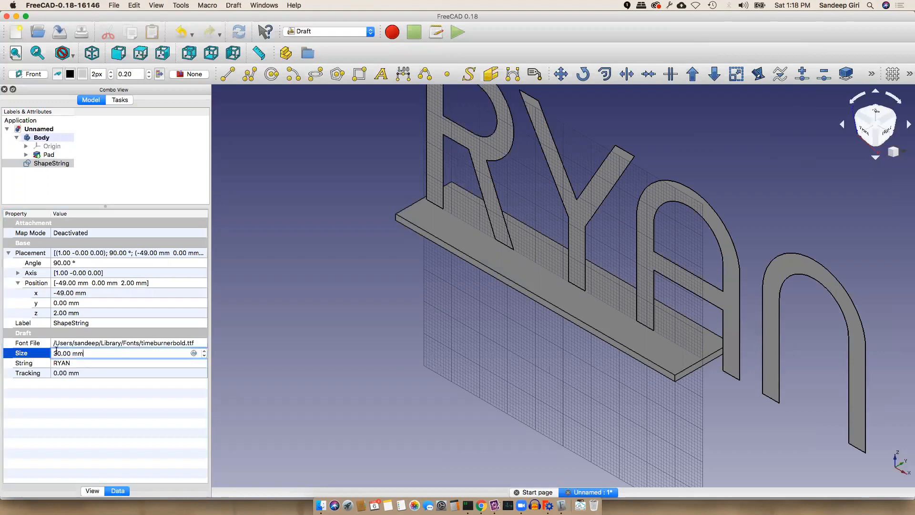
key(BackSpace)
text(2)
key(Return)
Settle the ShapeString size at 18 mm
click(57, 353)
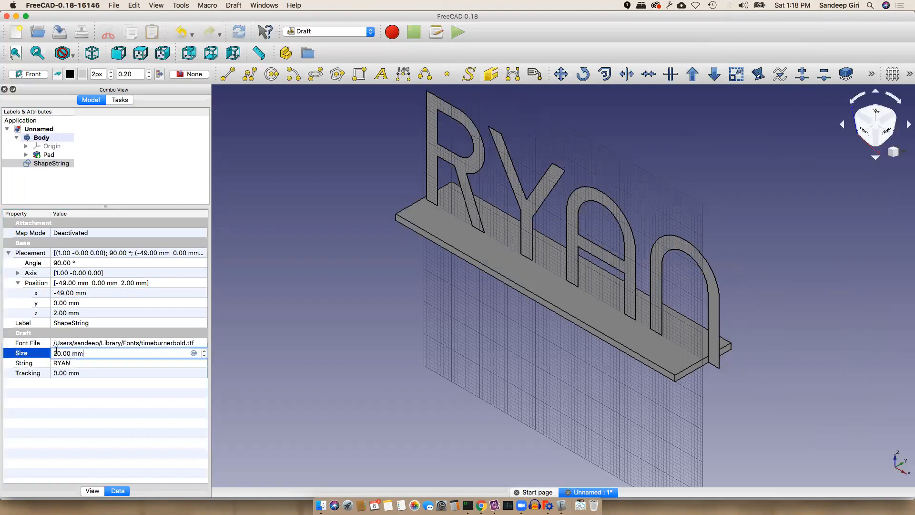
key(BackSpace)
key(BackSpace)
text(18)
key(Return)
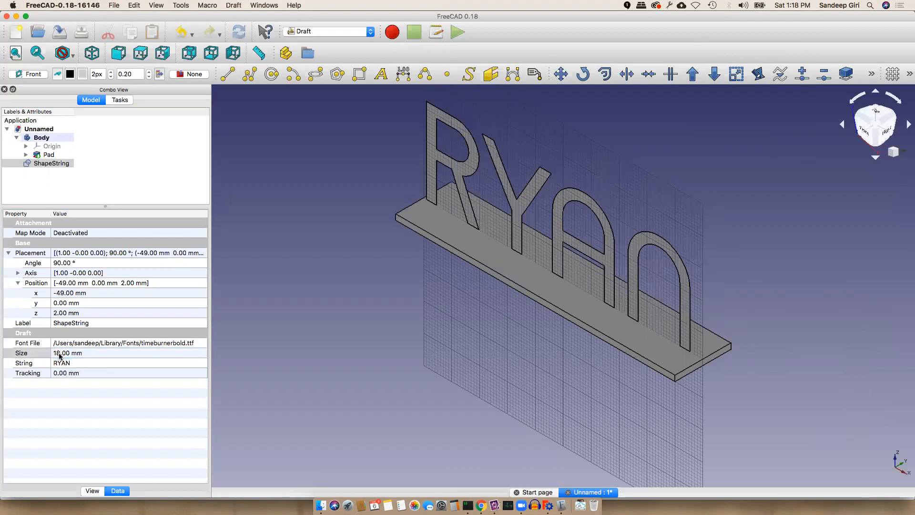
click(69, 398)
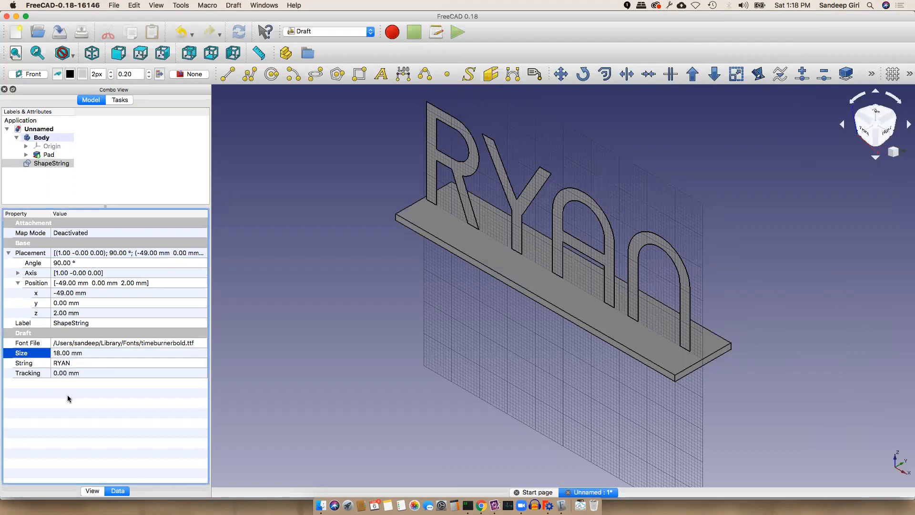
click(83, 294)
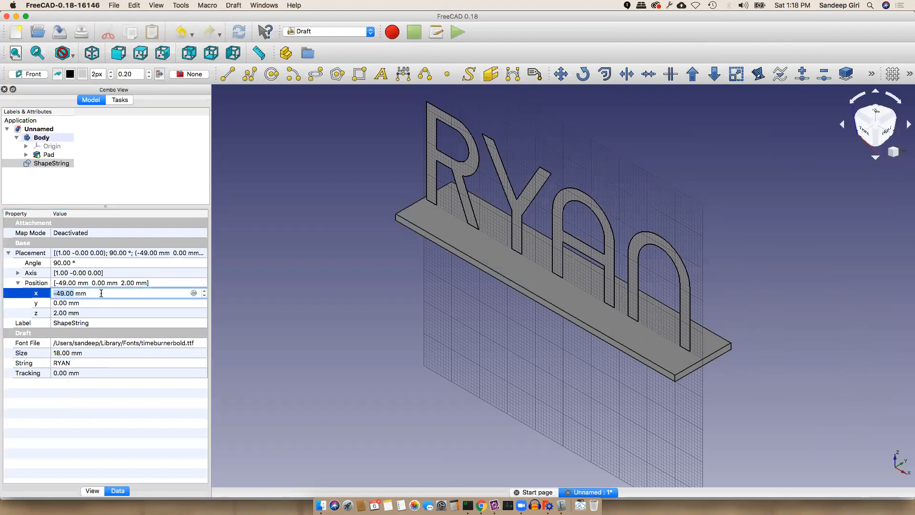
Step the lettering's x position to −47 mm, checking it from the front view
key(Up)
key(Up)
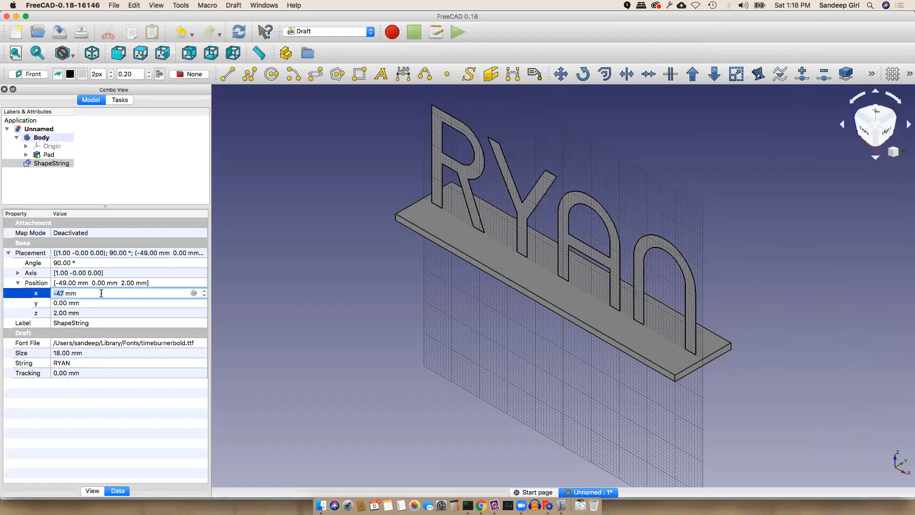
click(119, 53)
click(78, 293)
key(Up)
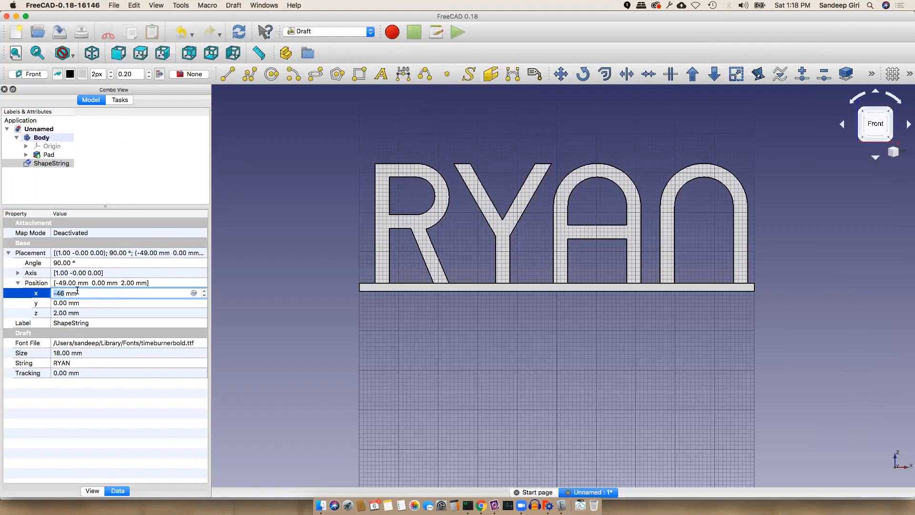
key(Down)
key(Return)
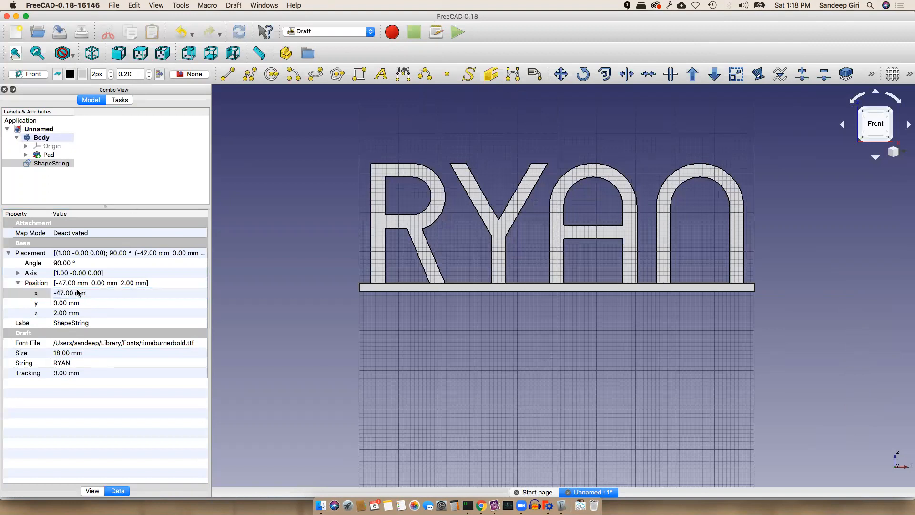
click(105, 434)
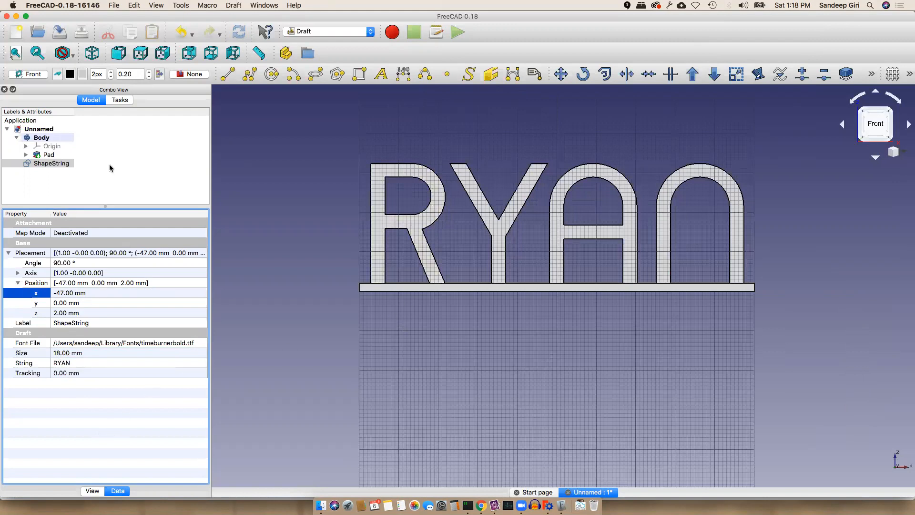
Inspect the lettering's alignment from the top, right and front views
click(141, 54)
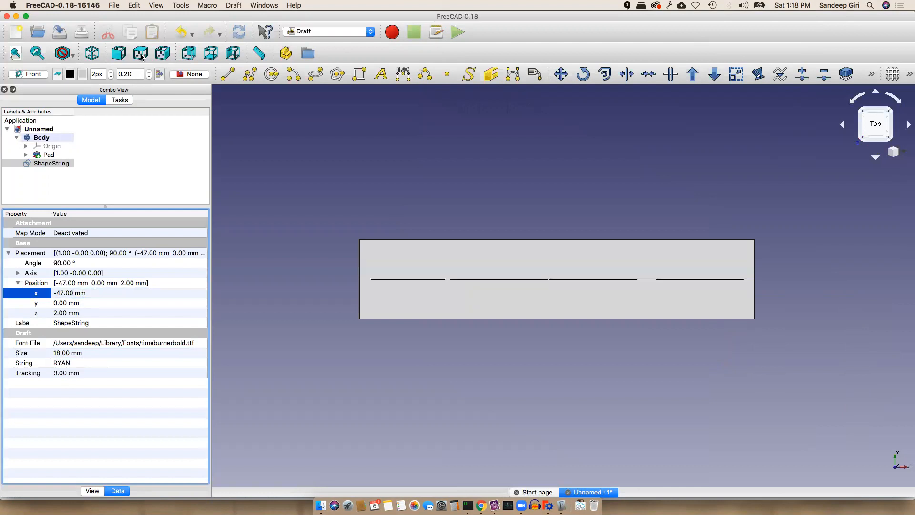
click(167, 55)
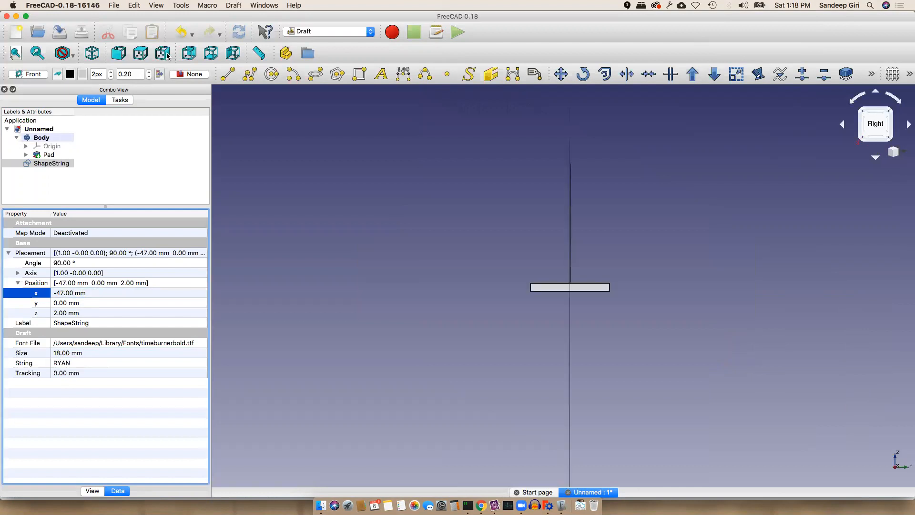
click(141, 53)
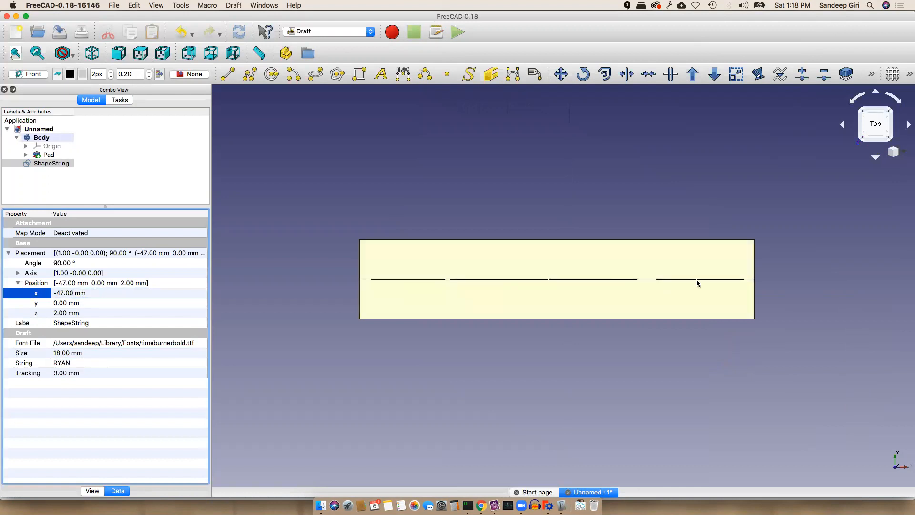
click(162, 53)
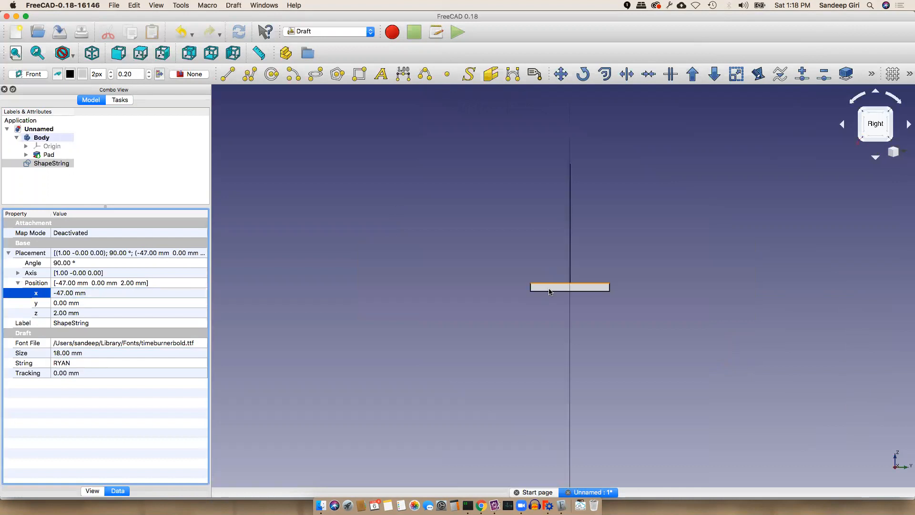
click(120, 54)
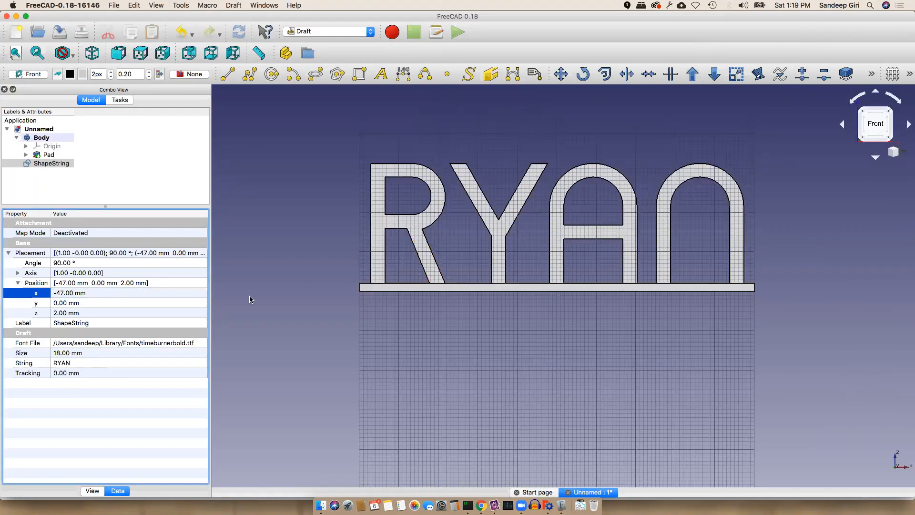
click(48, 163)
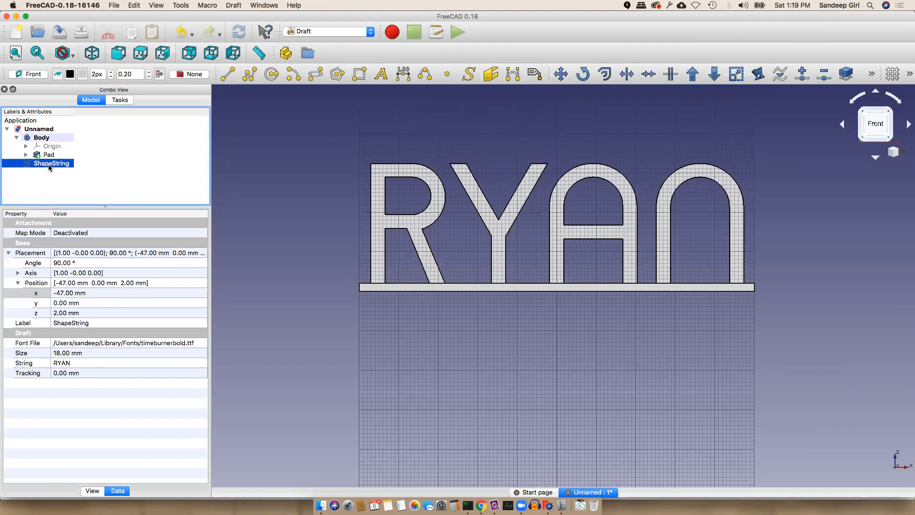
Switch to Part Design, abandon the first pad attempt, and drag ShapeString into the Body
click(332, 32)
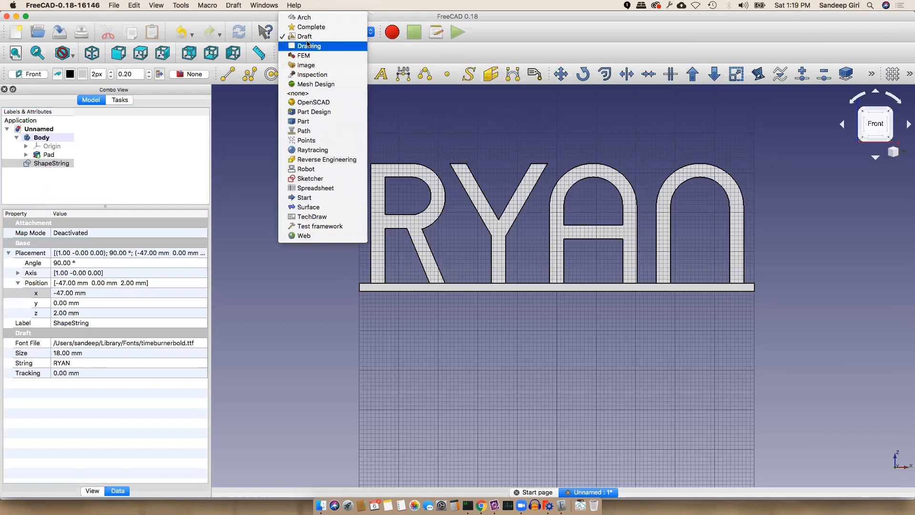
click(325, 114)
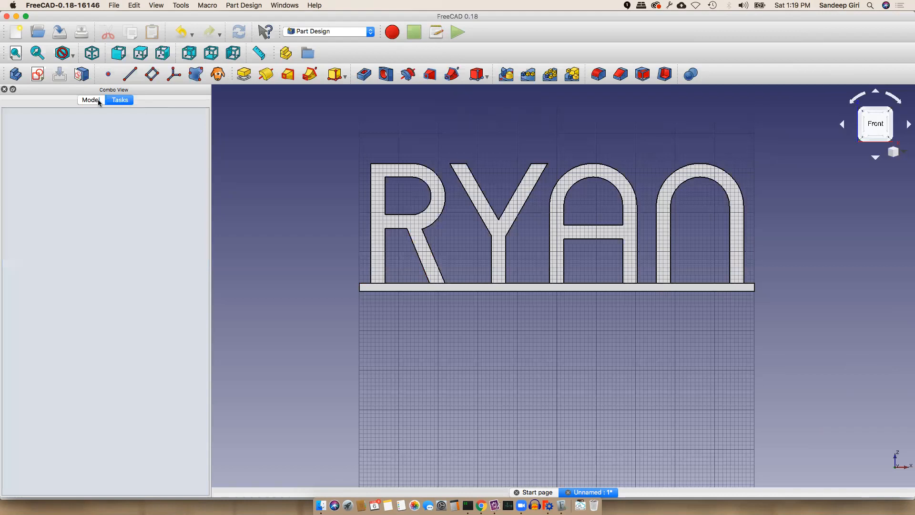
click(97, 100)
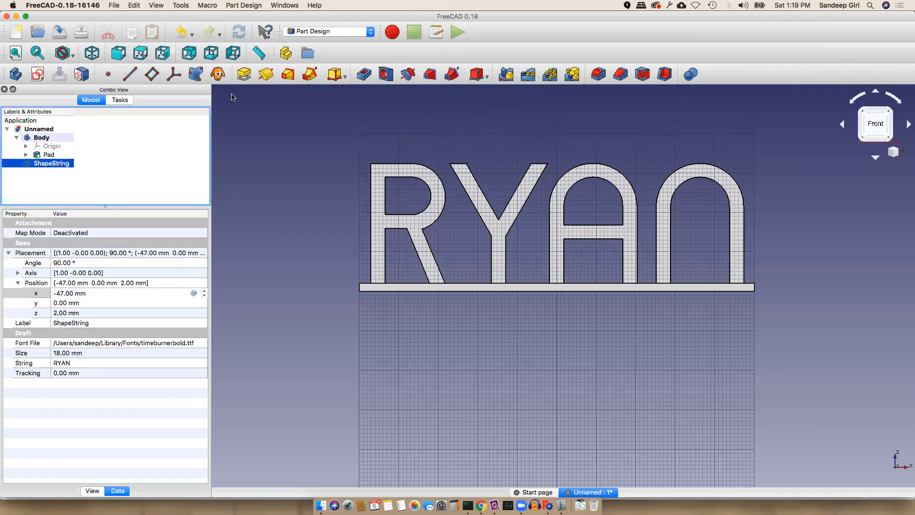
click(243, 75)
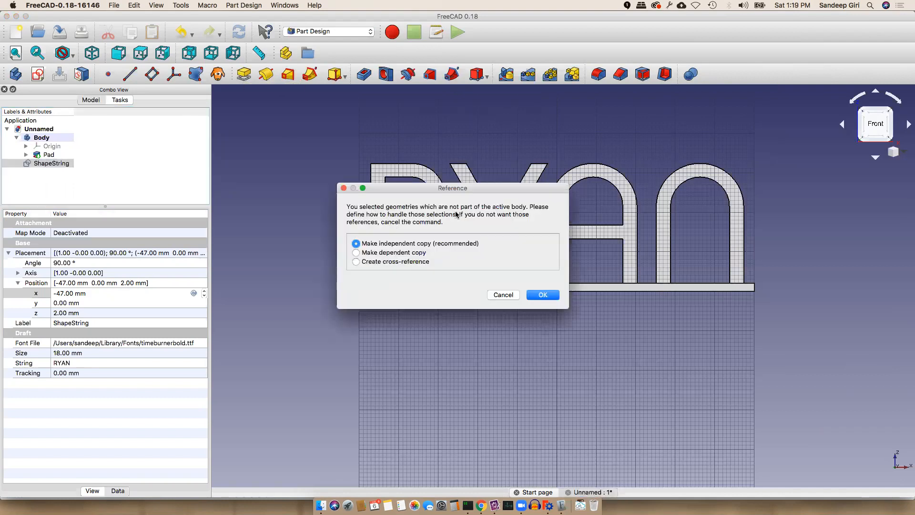
click(503, 295)
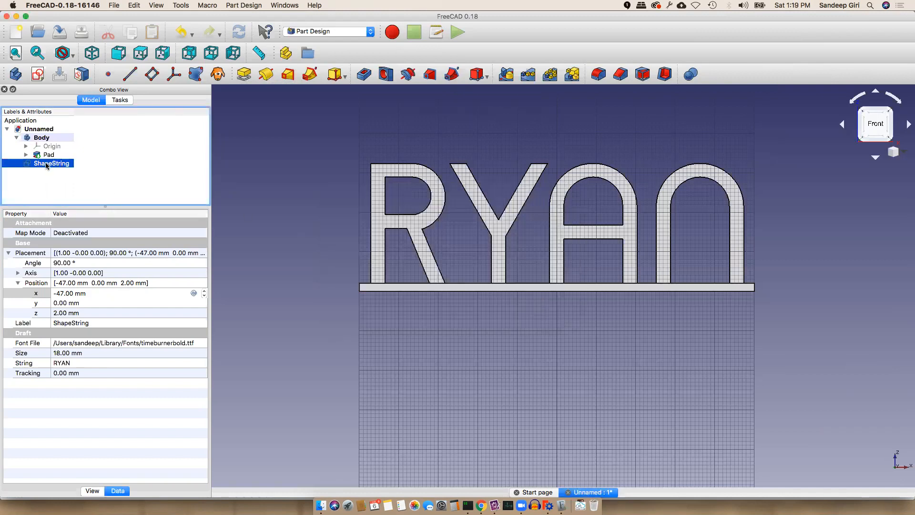
drag(48, 165, 45, 138)
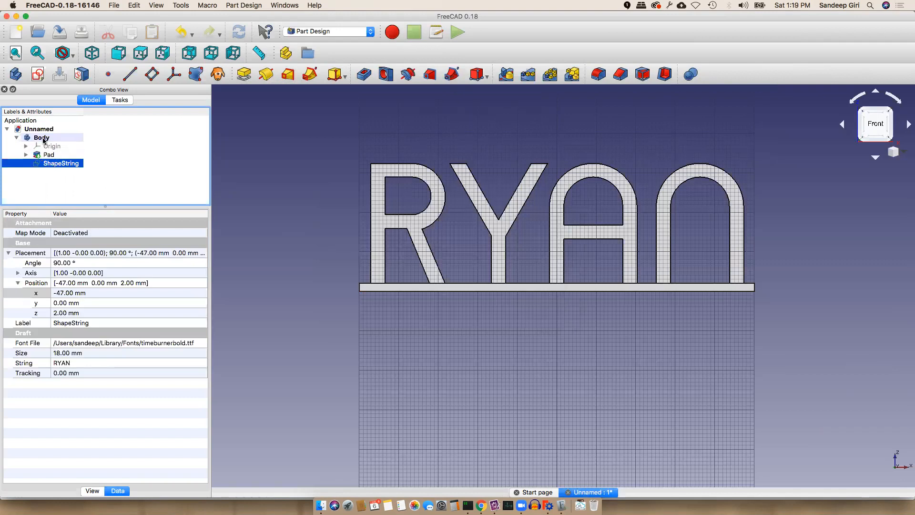
Pad the selected ShapeString 16 mm into solid letters and view it isometrically
click(54, 181)
click(55, 164)
click(168, 175)
click(80, 163)
click(244, 74)
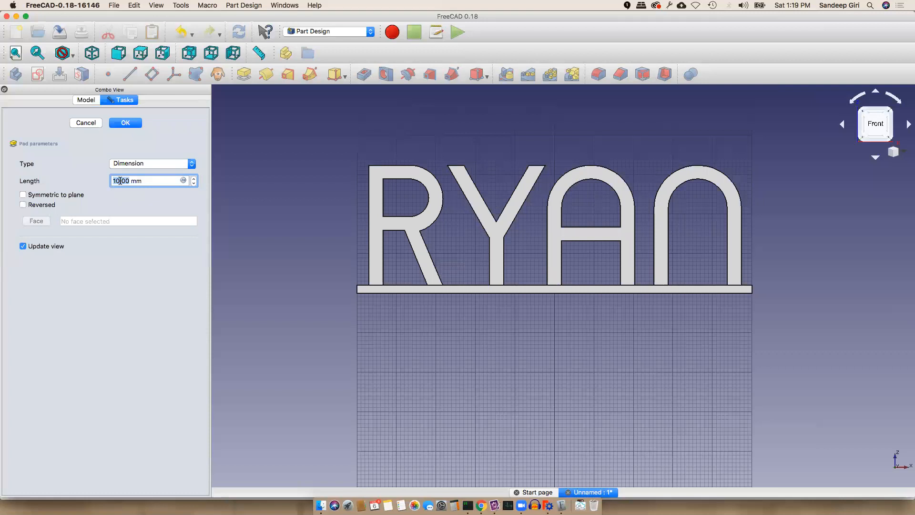
click(120, 180)
key(BackSpace)
text(6)
click(113, 122)
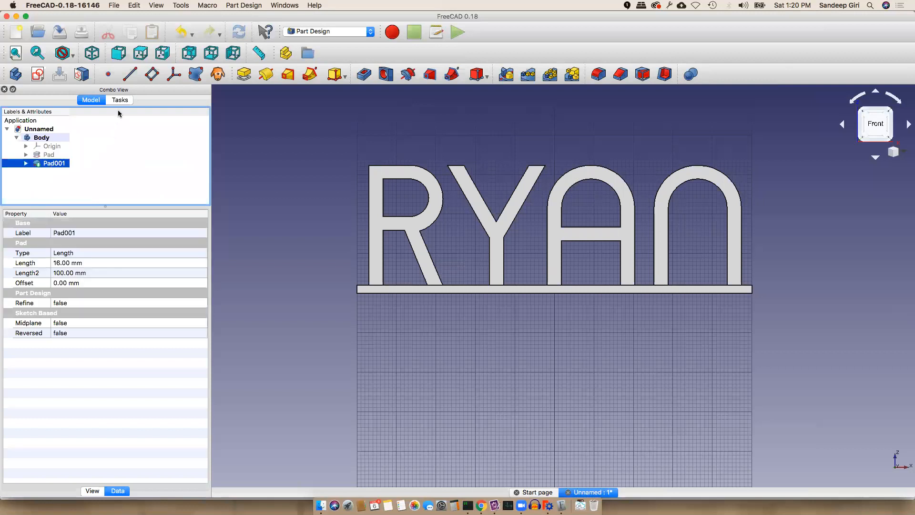
click(93, 55)
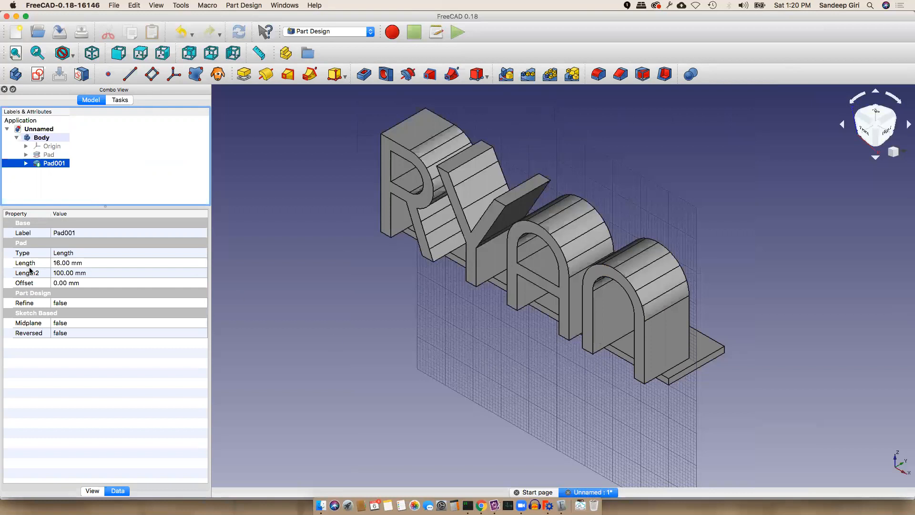
Select the ShapeString inside Pad001 and try y positions of 2 mm and 5 mm
click(26, 163)
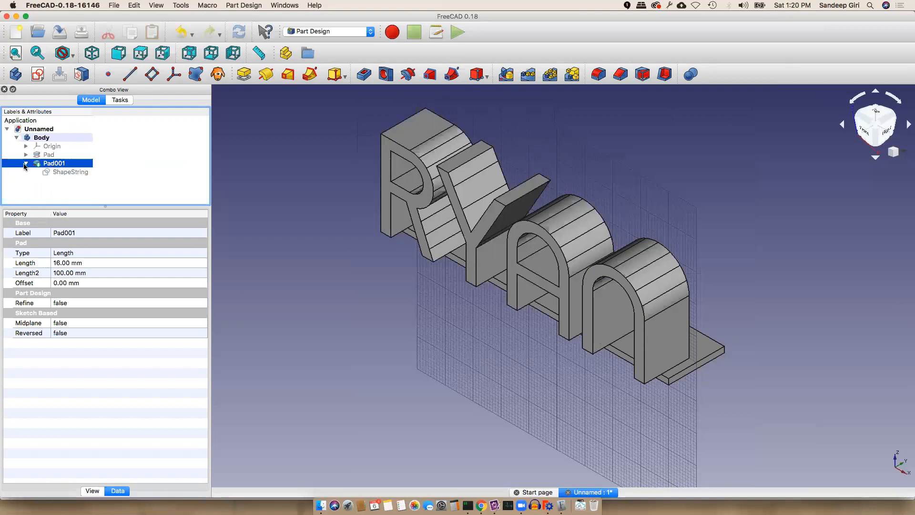
click(58, 172)
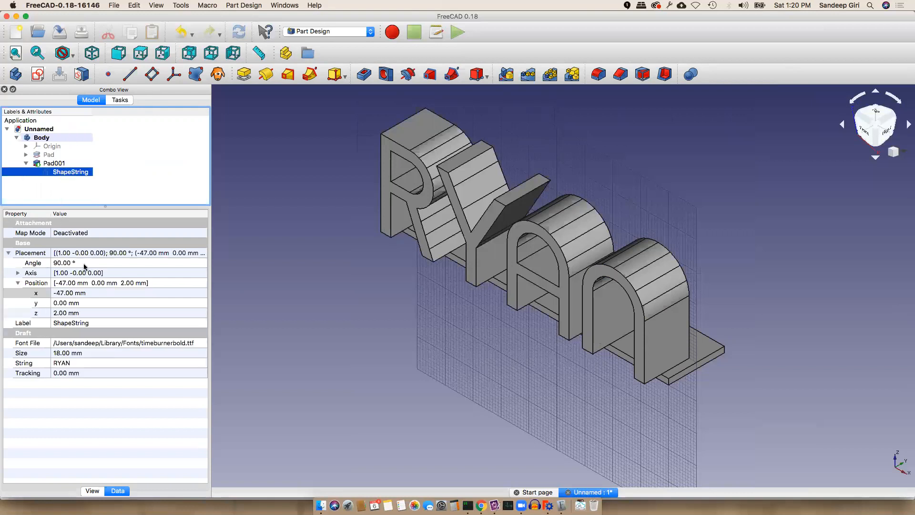
click(65, 294)
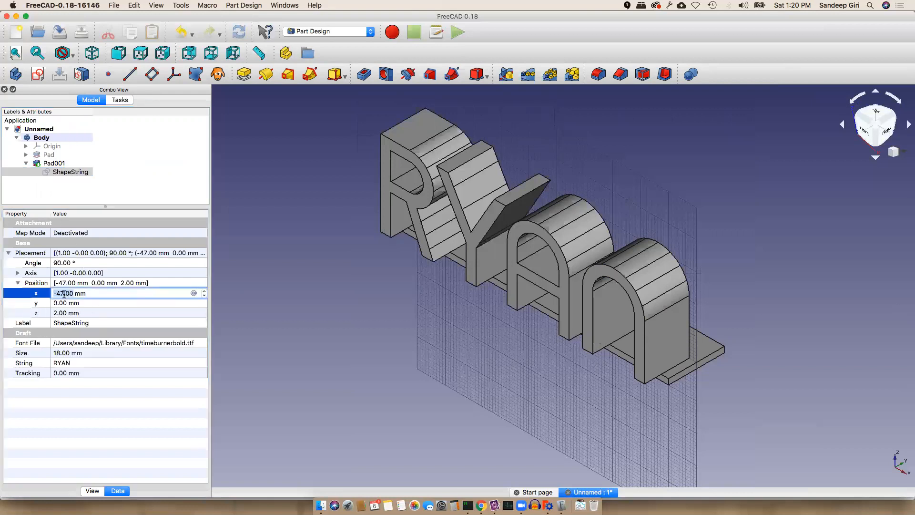
click(79, 303)
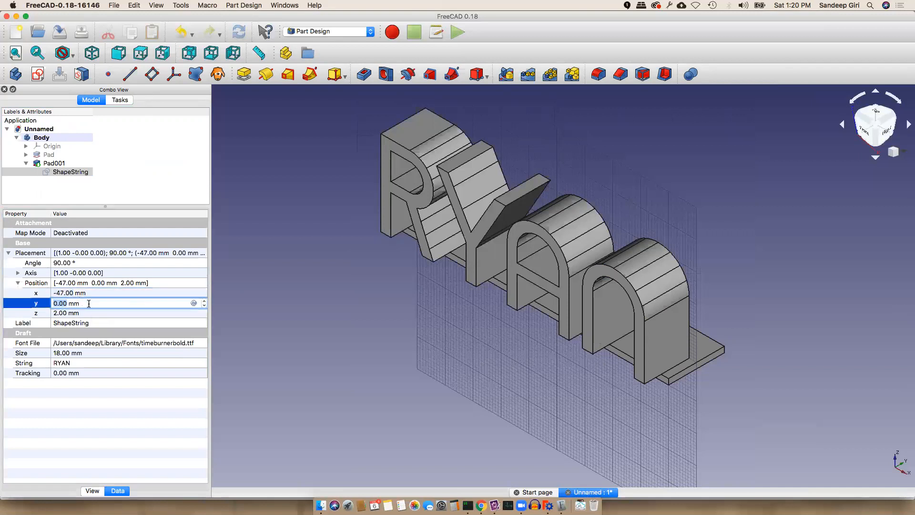
text(2)
key(Return)
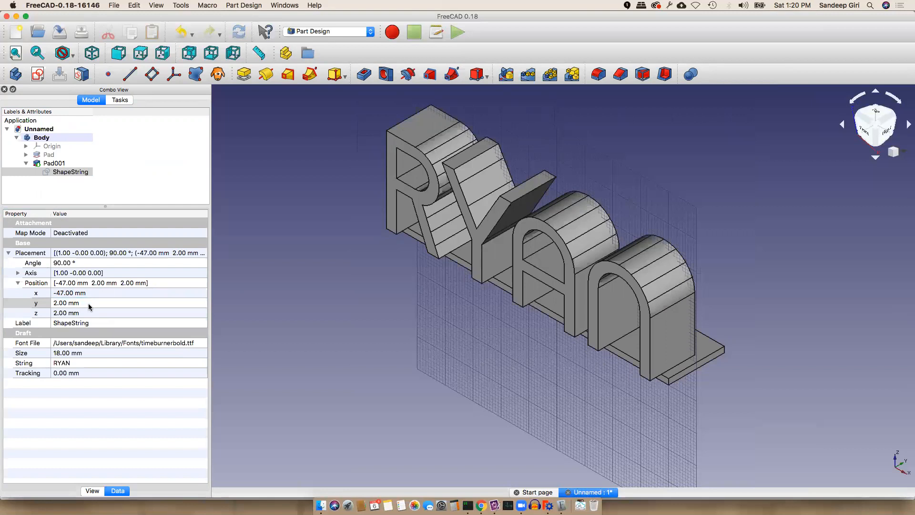
click(88, 304)
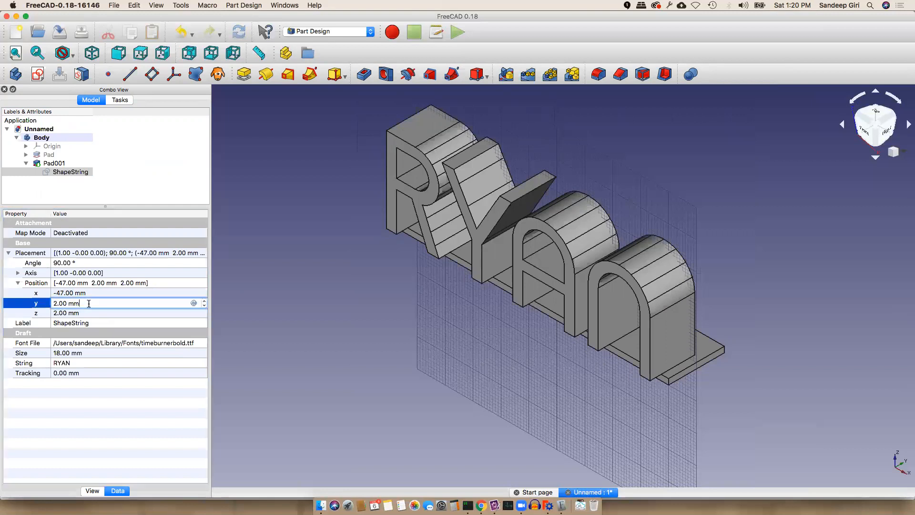
key(BackSpace)
text(5)
key(Return)
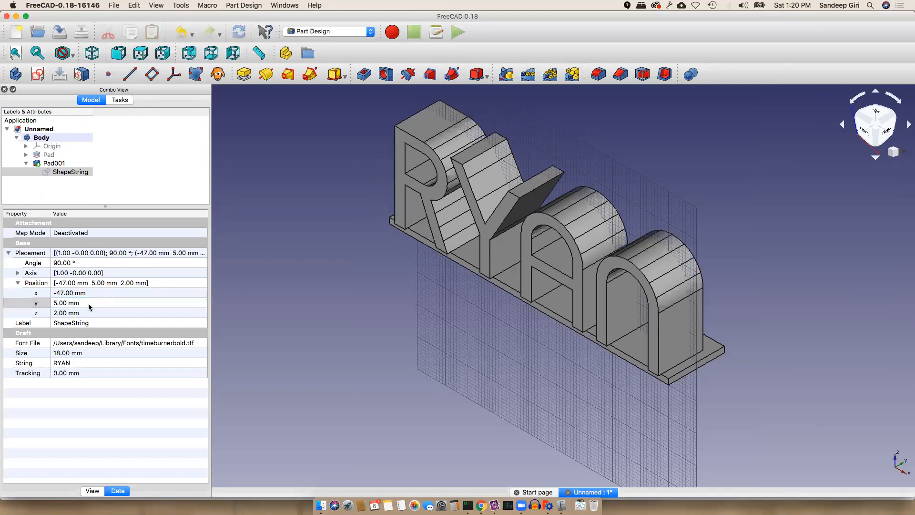
Settle the lettering's y position at 8 mm and check it from the right view
click(88, 305)
text(6)
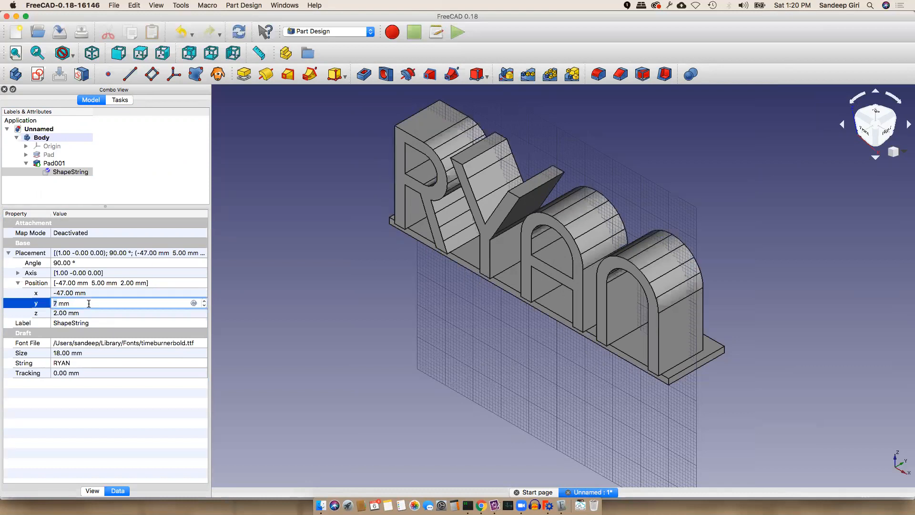
key(Return)
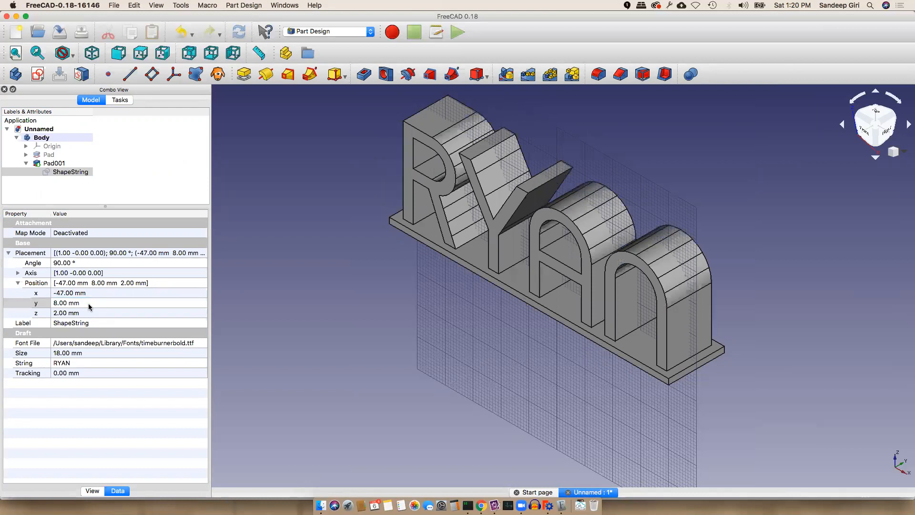
click(165, 53)
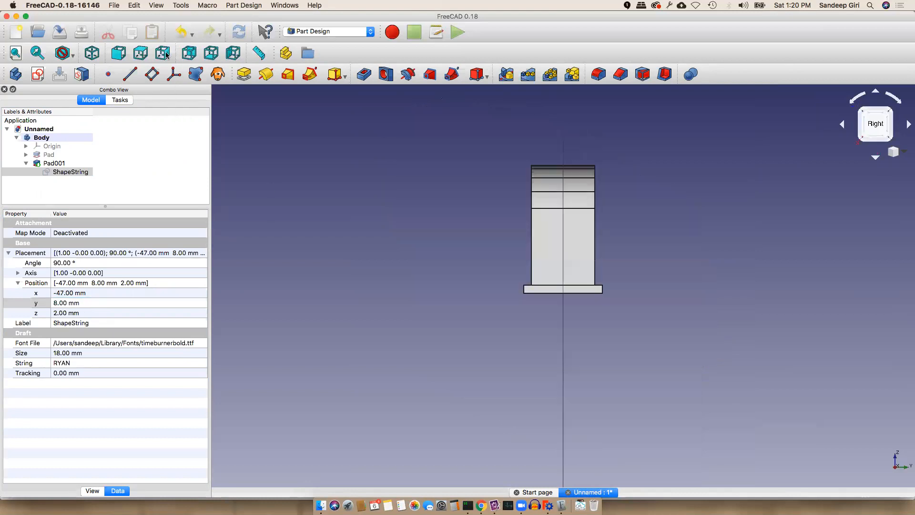
click(92, 303)
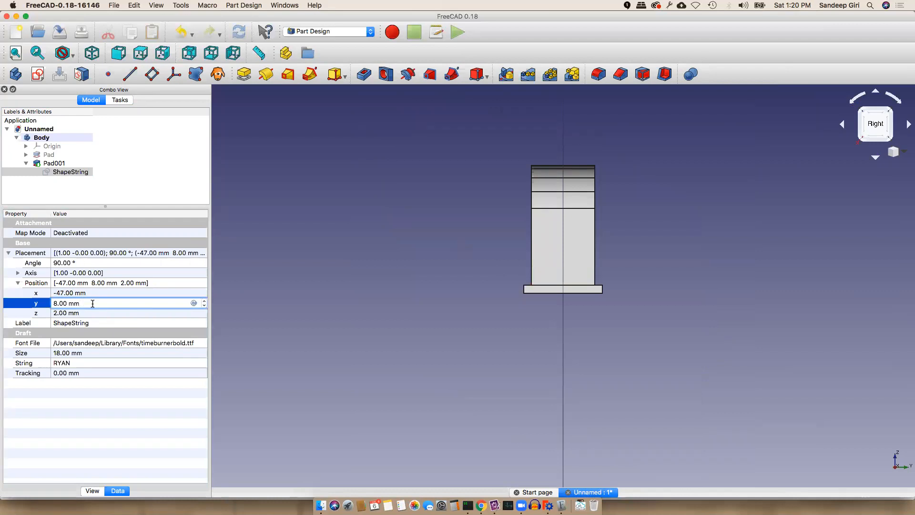
key(Return)
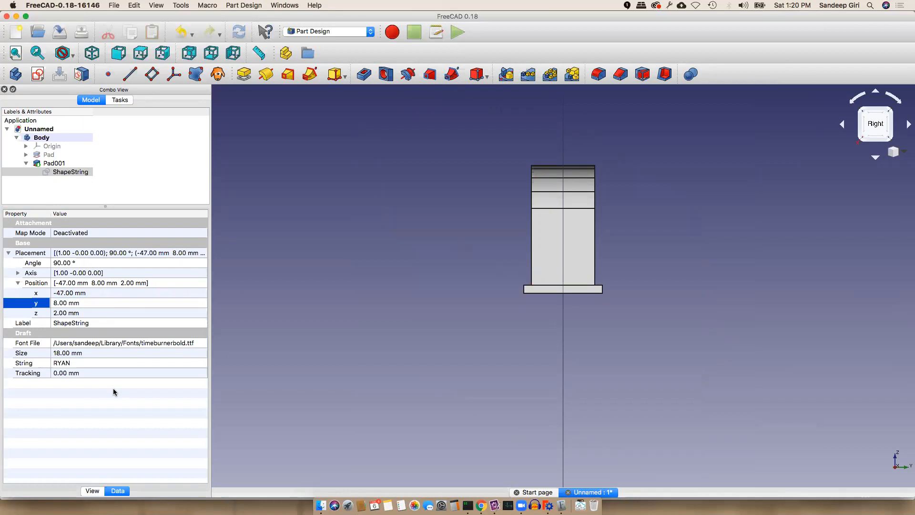
click(76, 172)
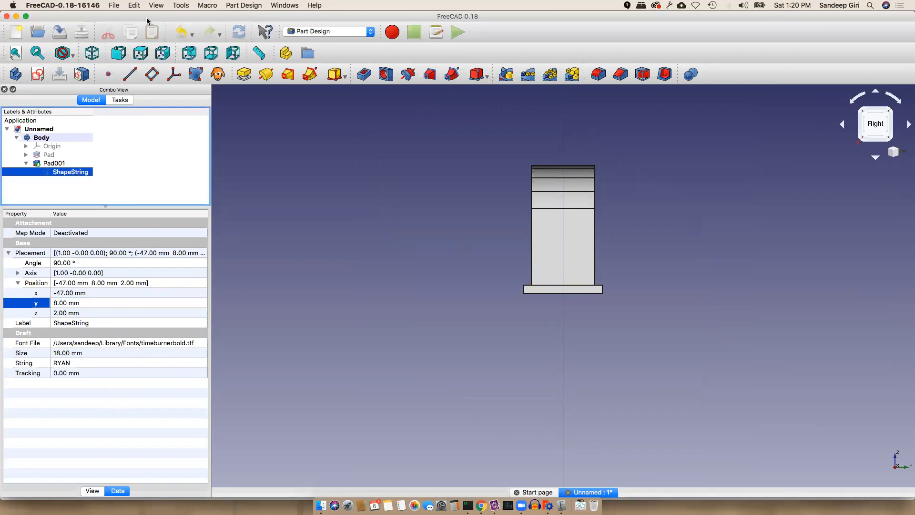
Save As 'ryan' inside a newly created home-folder directory '3dtextprint'
click(111, 5)
click(125, 77)
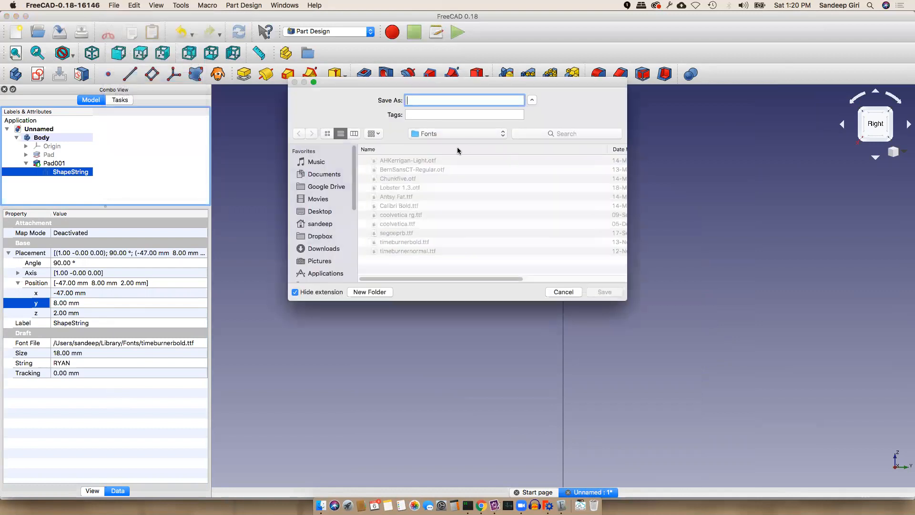
click(324, 225)
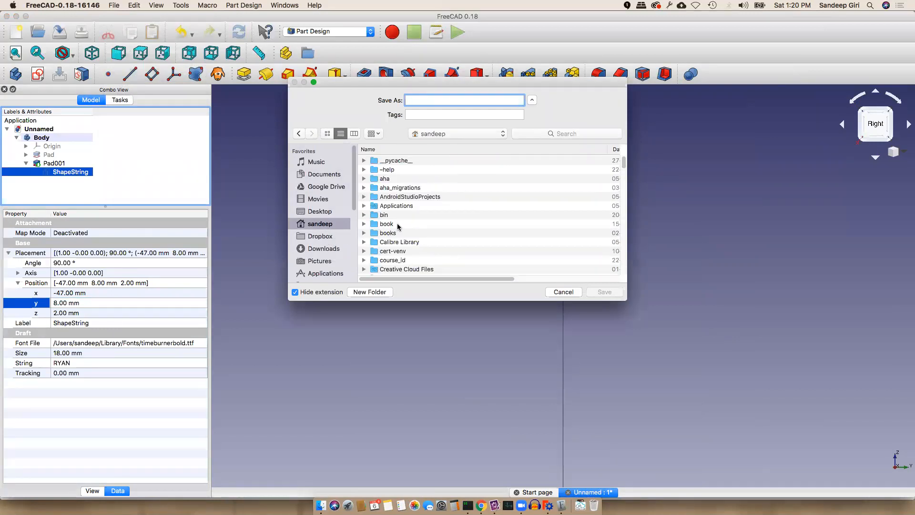
click(386, 293)
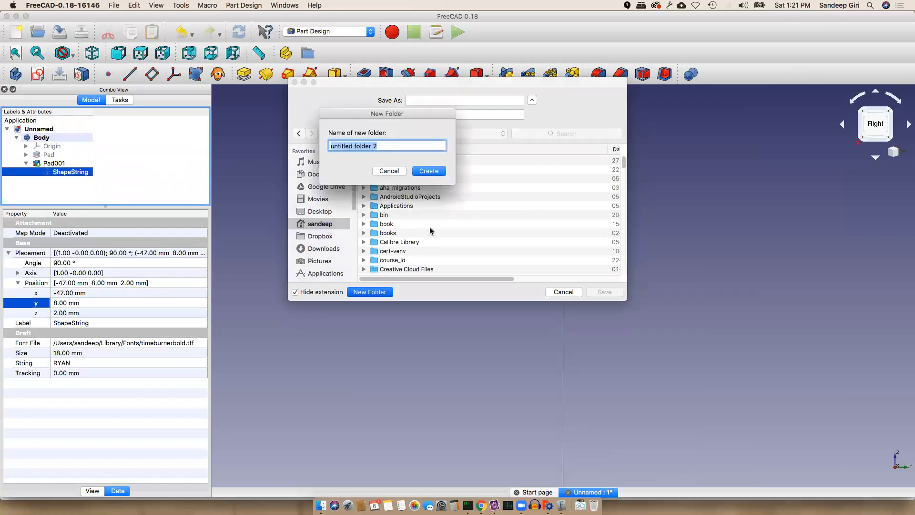
text(3dtextprint)
key(Return)
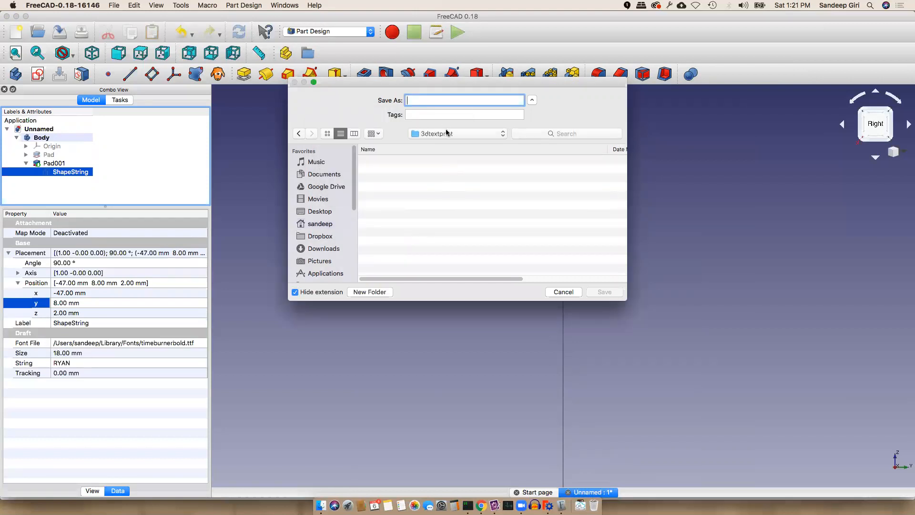
text(ryan)
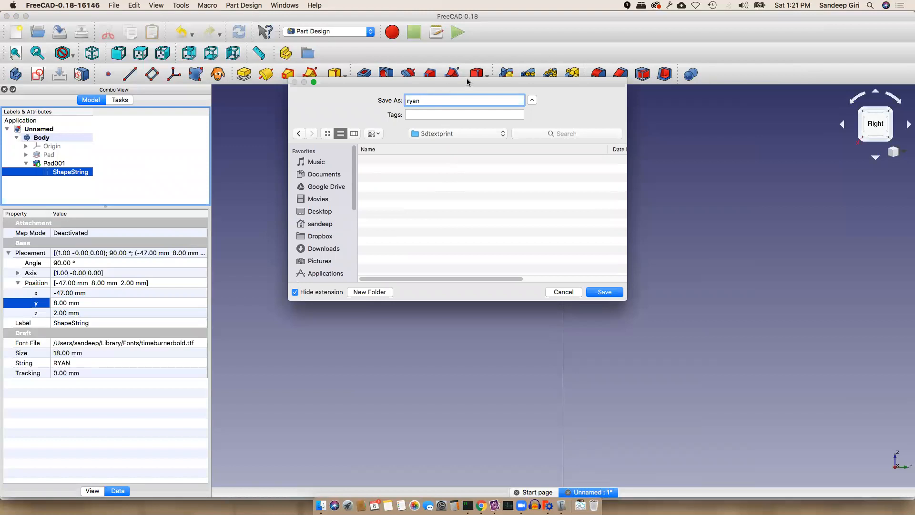
click(604, 292)
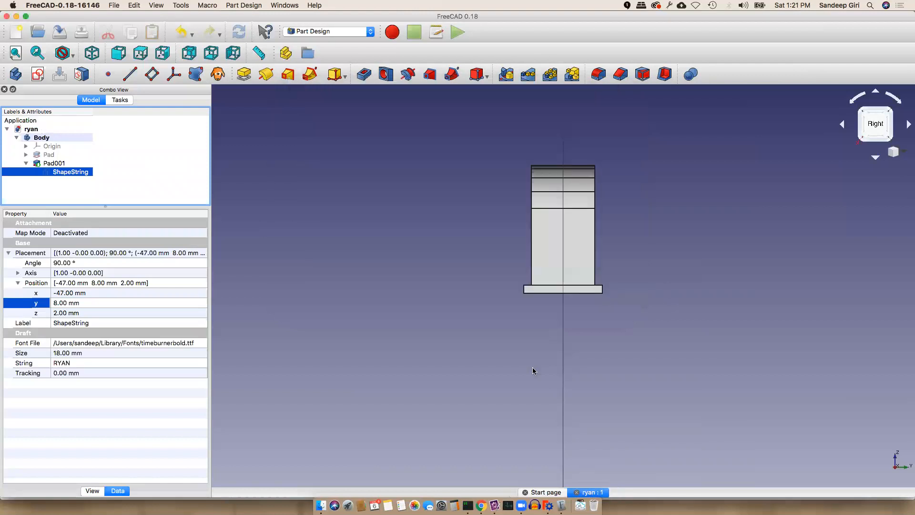
click(94, 54)
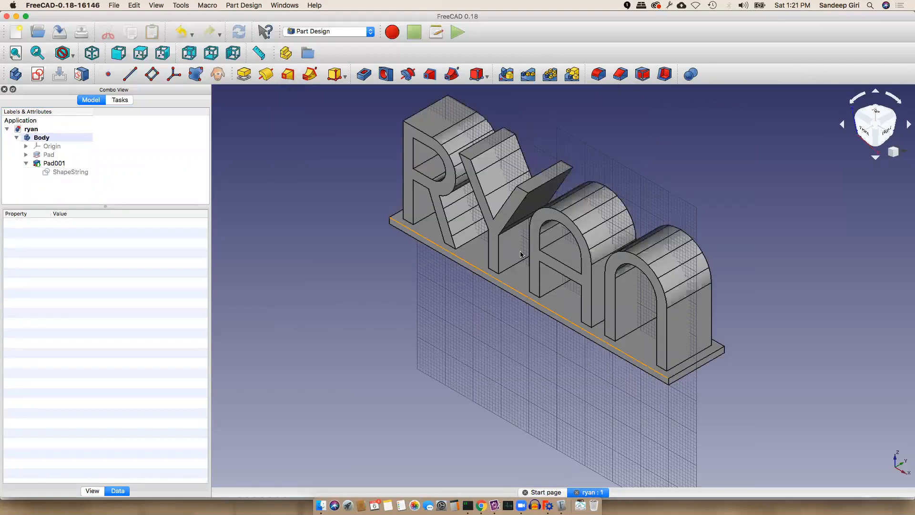
Dismiss the export warning and select the Body for export
click(114, 5)
click(142, 119)
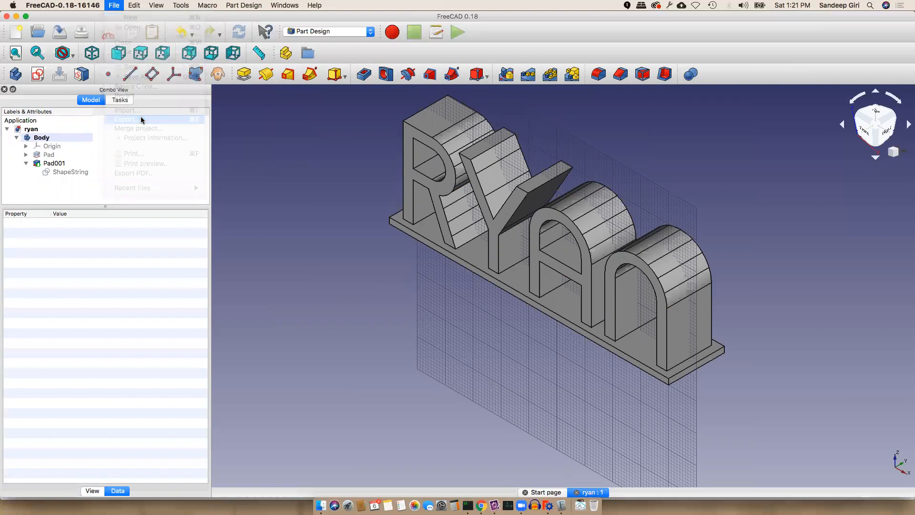
click(521, 265)
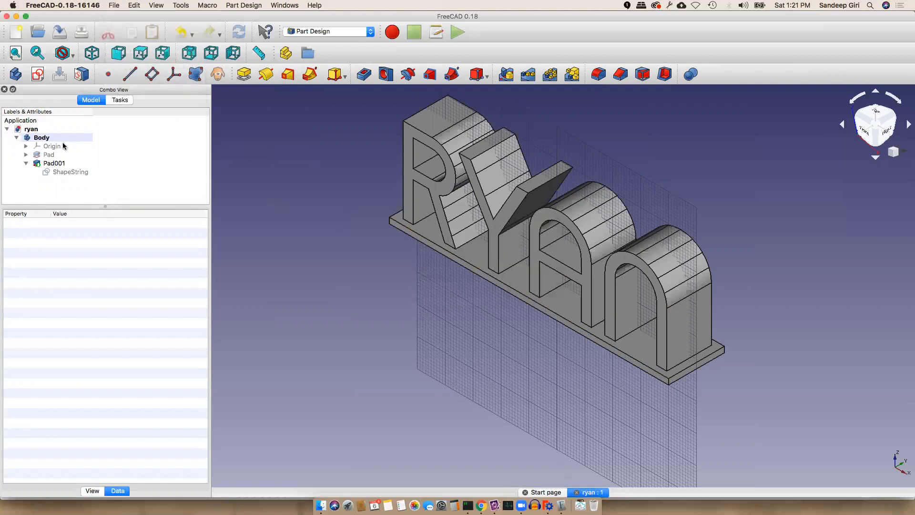
click(61, 139)
click(39, 128)
click(45, 138)
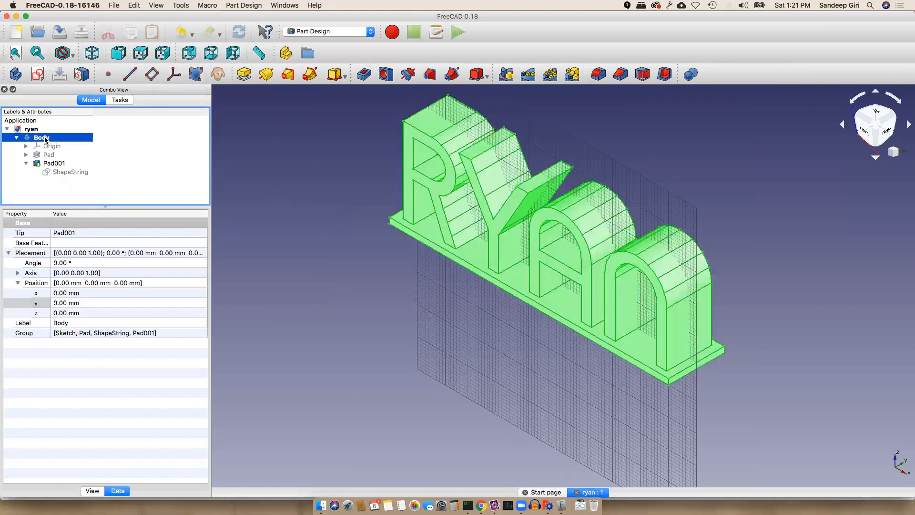
Export the Body as STL Mesh 'ryan.stl' into the 3dtextprint folder
click(114, 5)
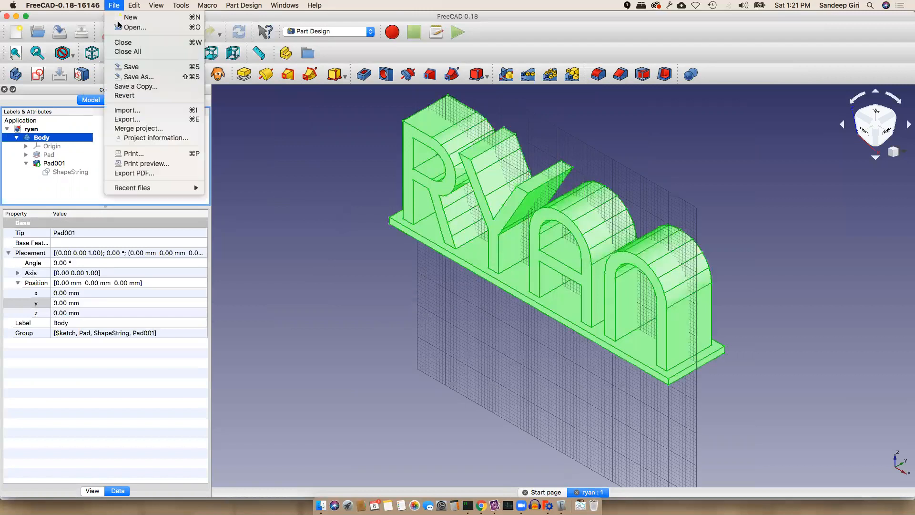
click(144, 119)
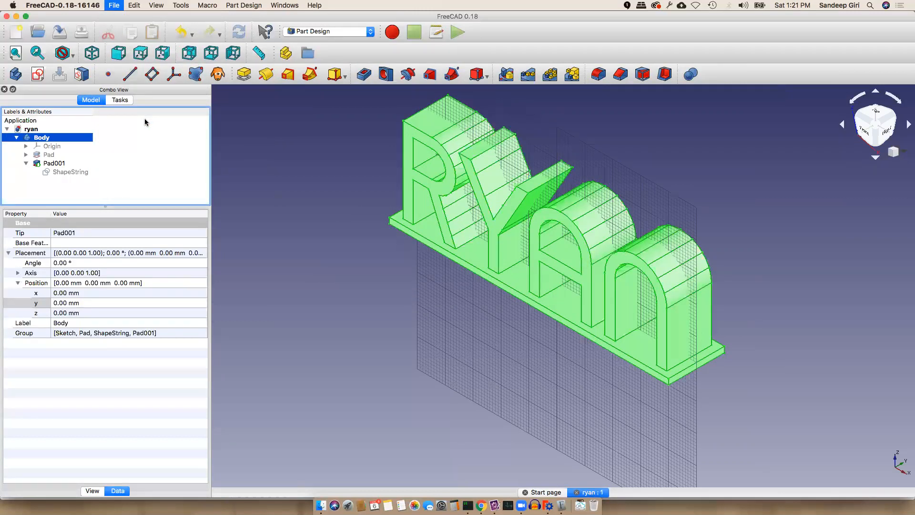
click(501, 273)
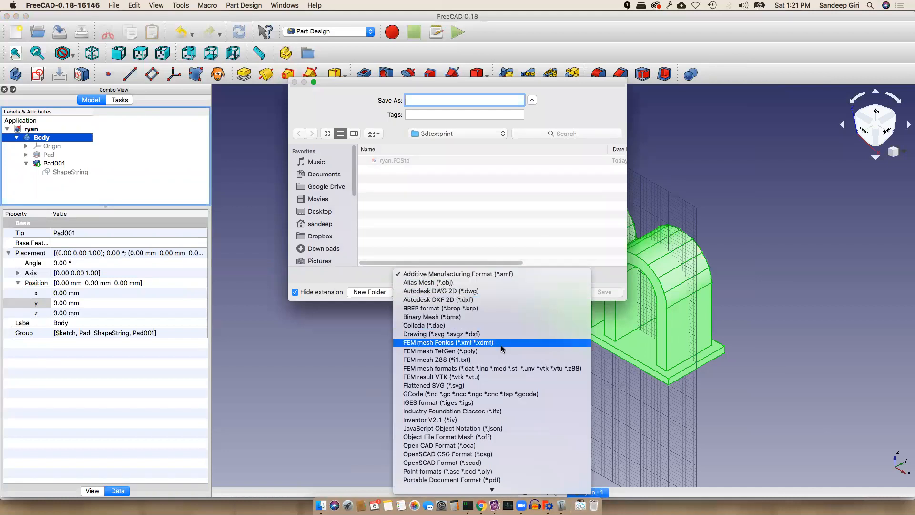
scroll(524, 408, down, 5)
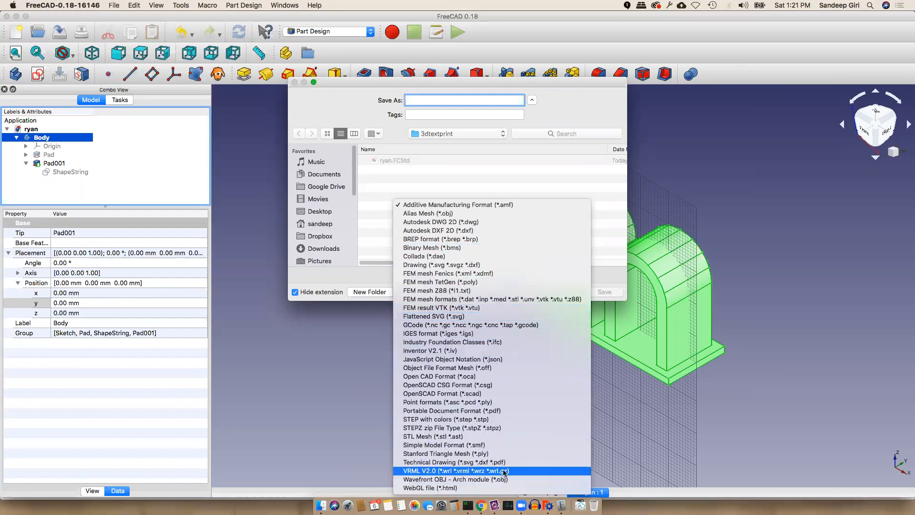
click(500, 436)
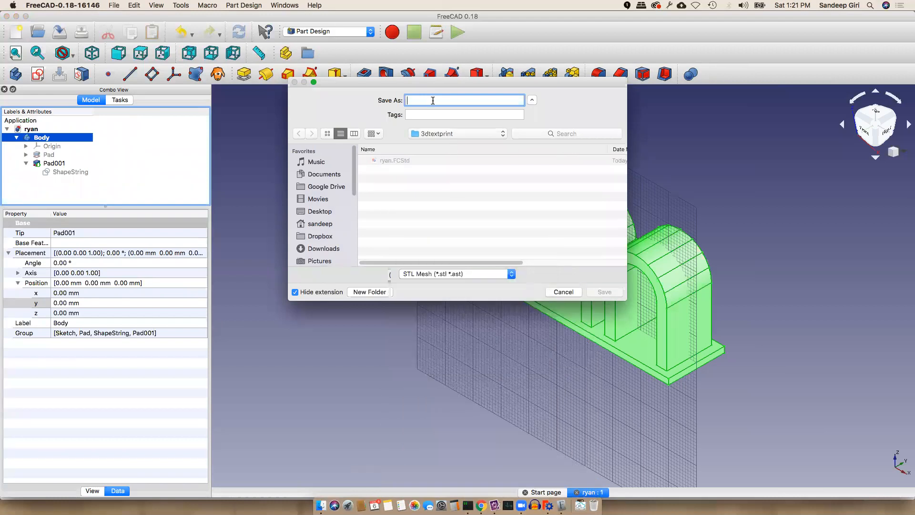
text(ryan.stl)
click(605, 292)
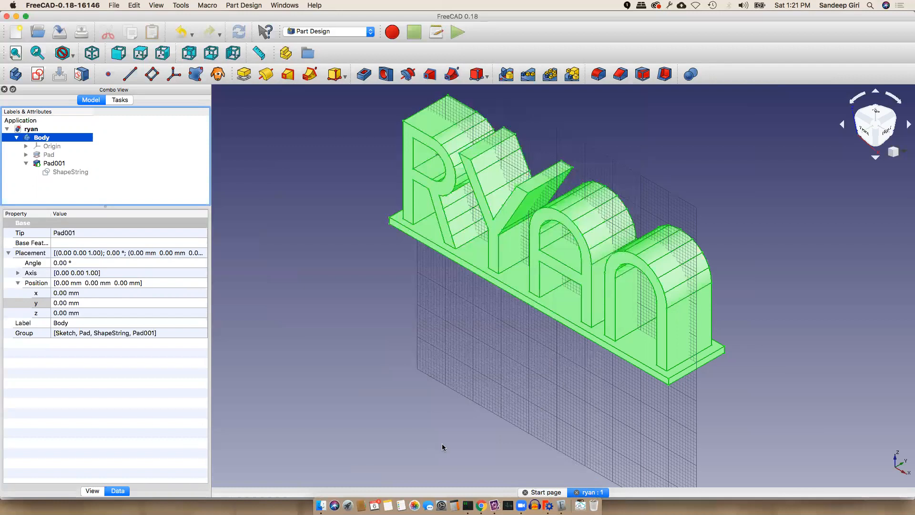
click(489, 370)
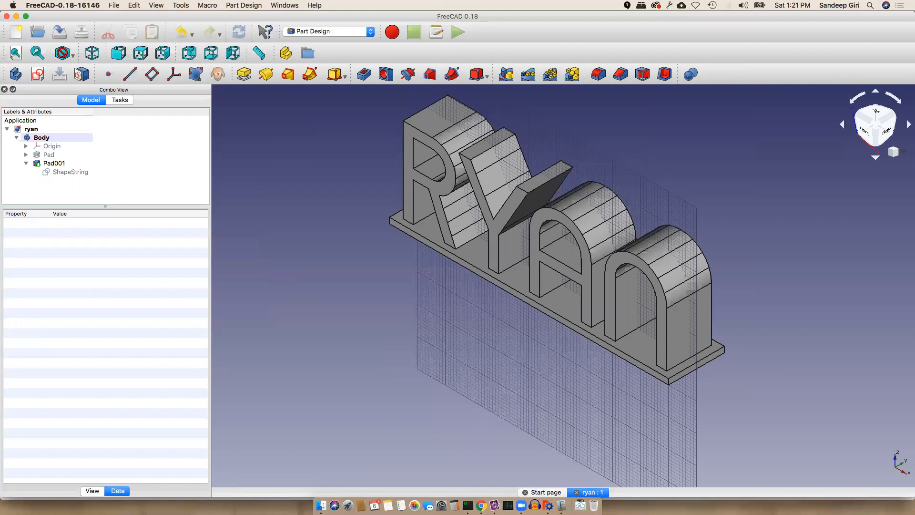
click(321, 505)
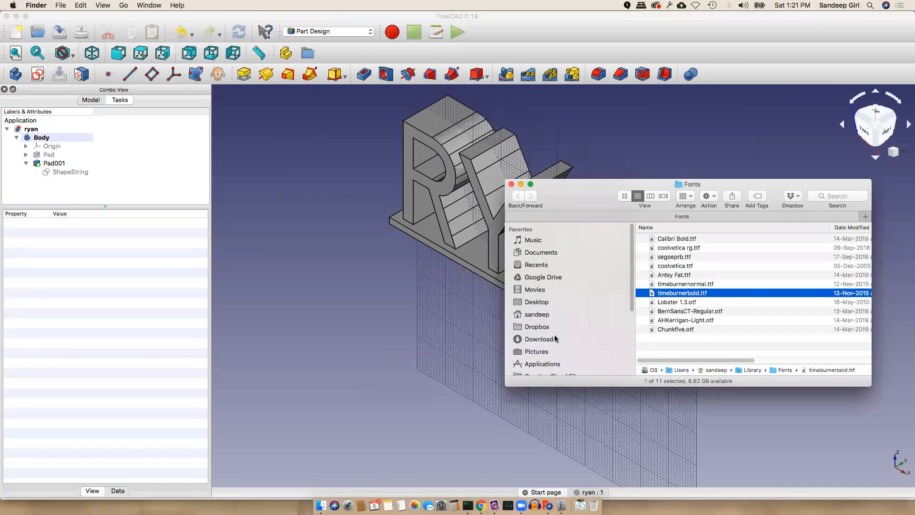
Open the home folder's 3dtextprint directory and select ryan.stl beside ryan.FCStd
click(548, 314)
double_click(685, 240)
drag(590, 199, 480, 177)
click(556, 228)
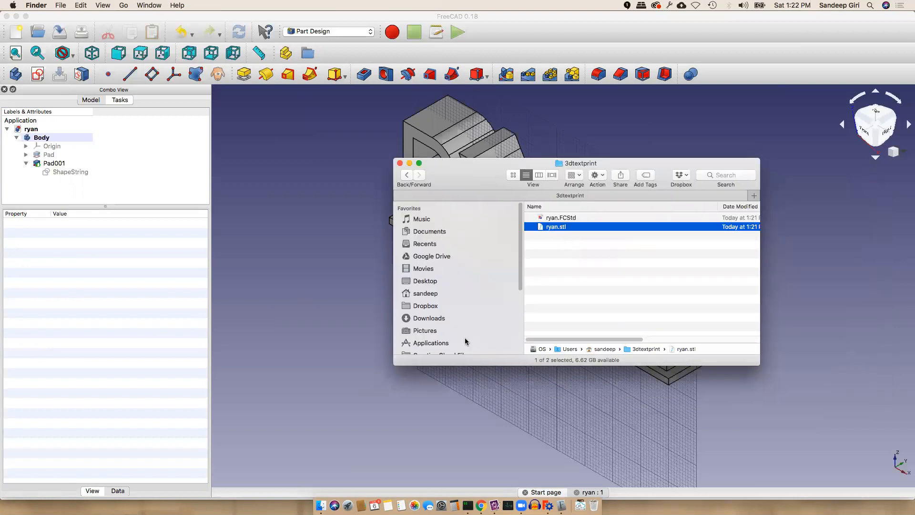
click(283, 346)
key(super+Tab)
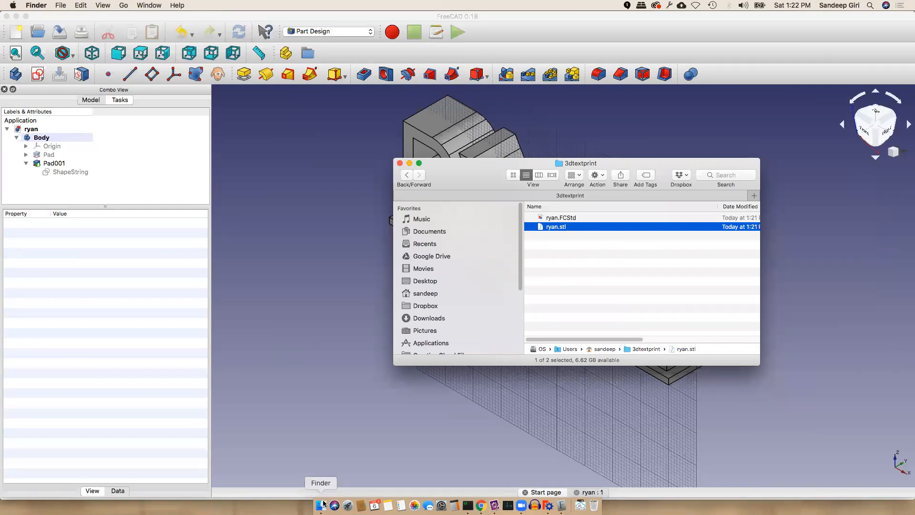
Launch Ultimaker Cura by searching 'ultimaker' in Spotlight
key(super+space)
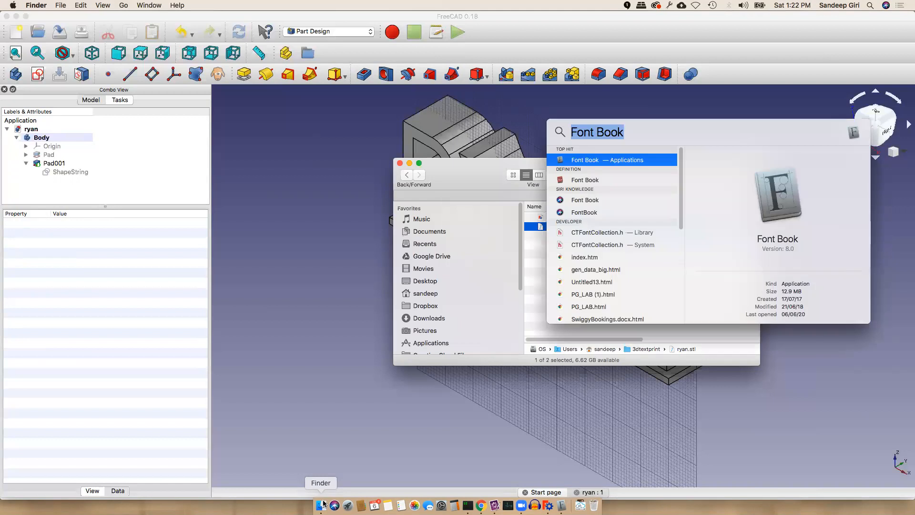
text(ulti)
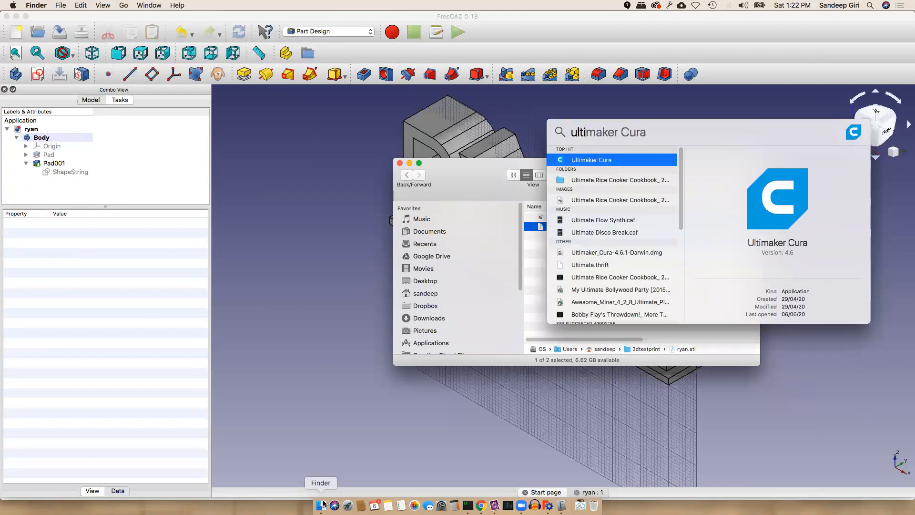
text(maker Cura)
key(Return)
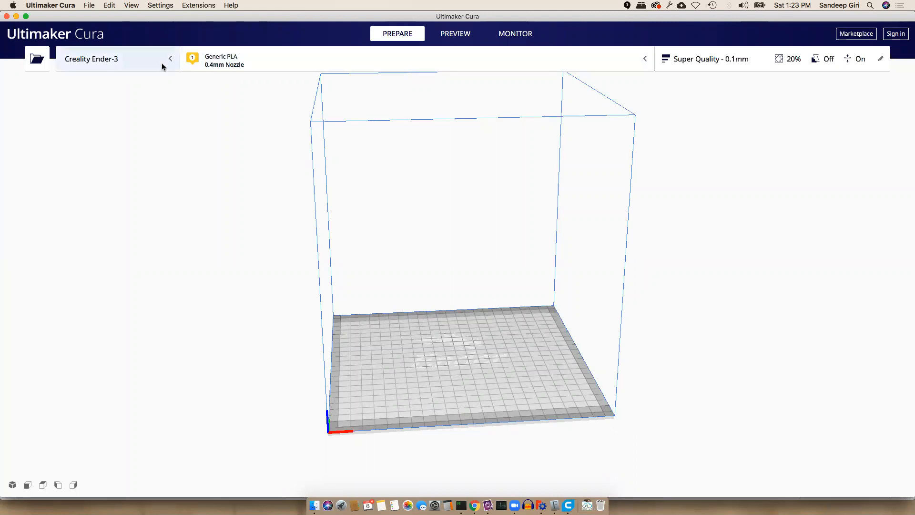
Open ryan.stl from the home folder's 3dtextprint directory onto the Ender-3 build plate
click(90, 6)
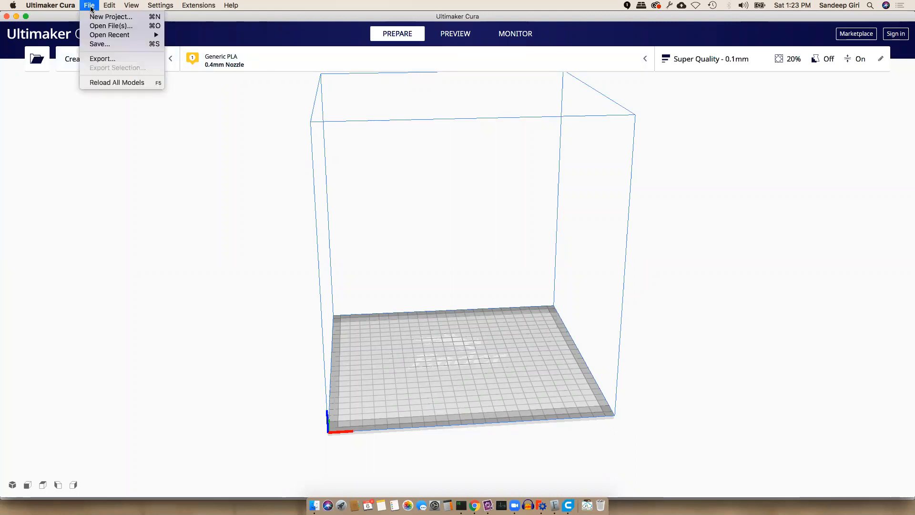
click(101, 26)
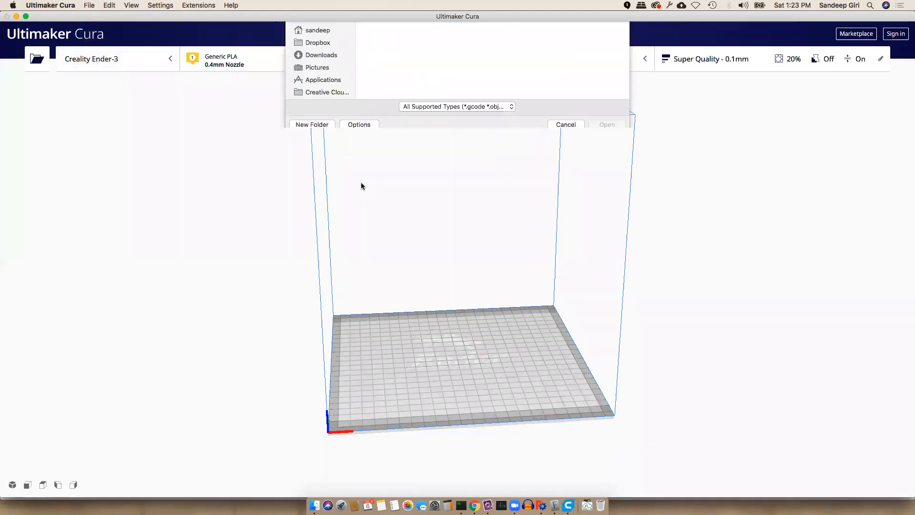
click(324, 133)
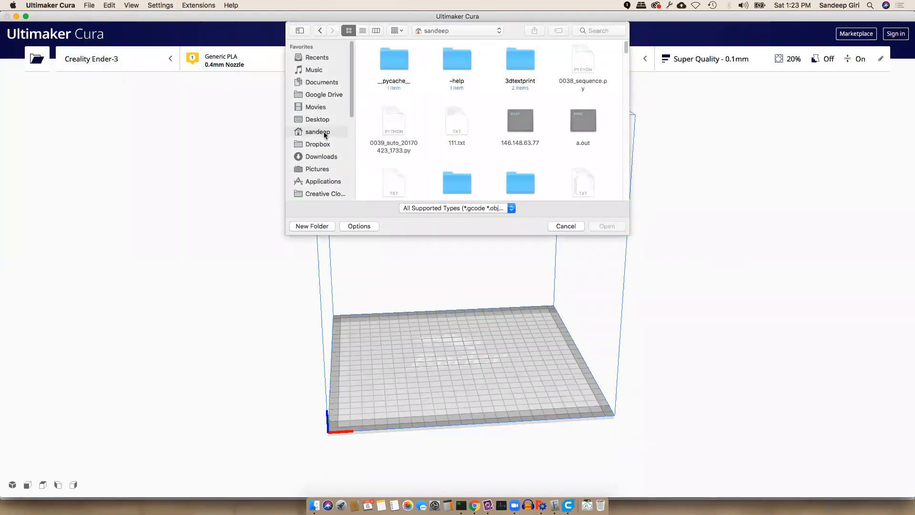
click(362, 30)
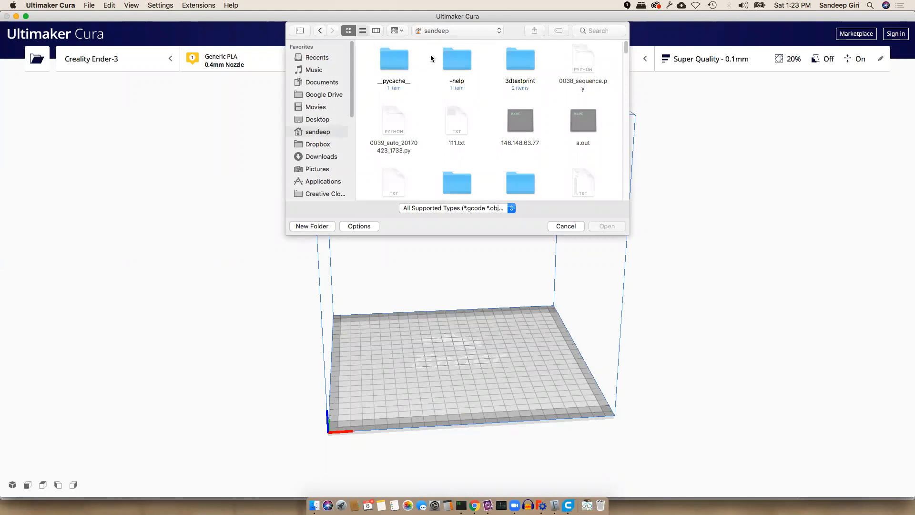
click(617, 44)
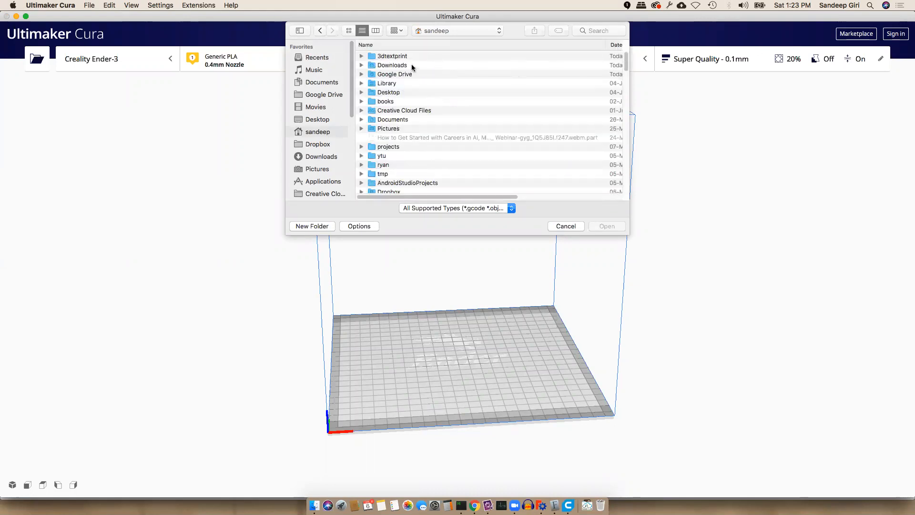
double_click(400, 57)
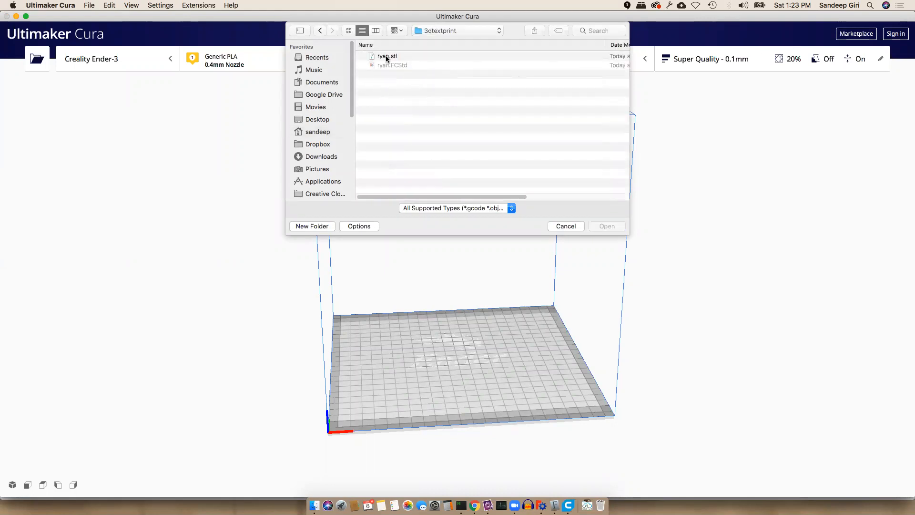
click(385, 58)
click(604, 226)
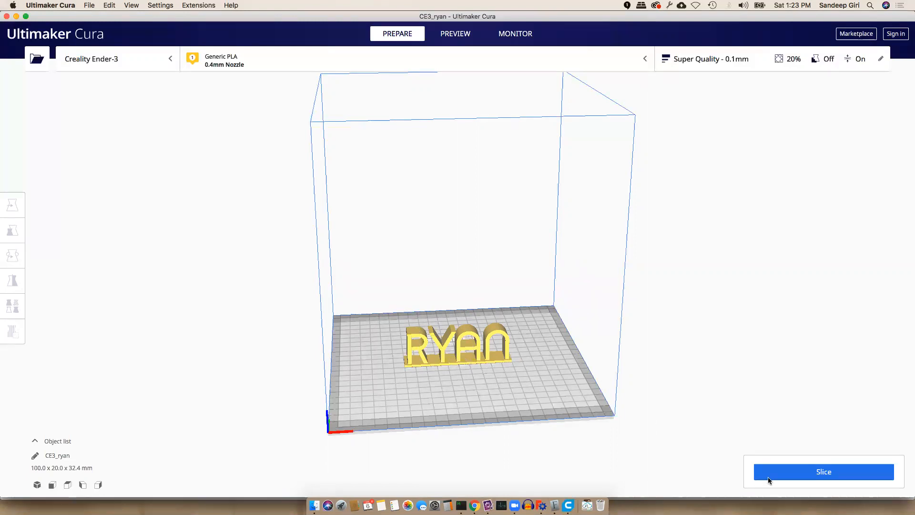
Slice the RYAN plate to a 5 hours 52 minutes, 19 g estimate, then return to FreeCAD
click(730, 59)
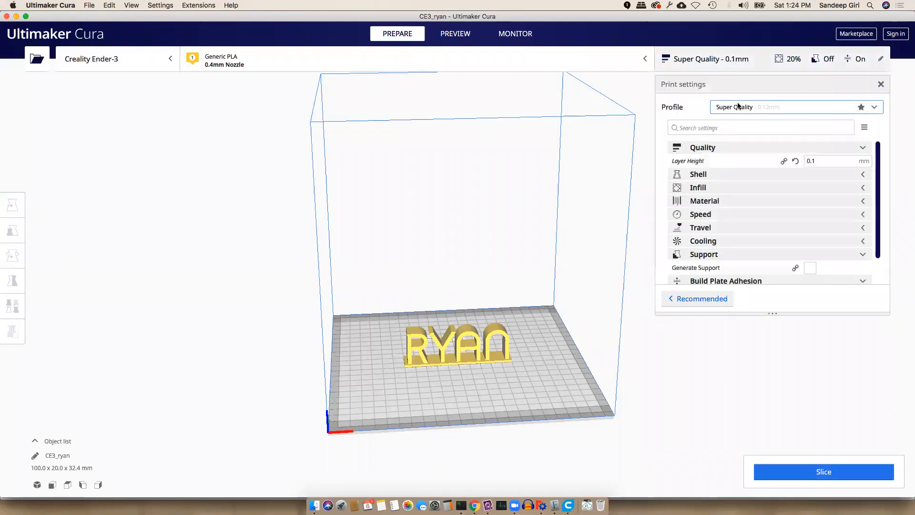
click(735, 60)
click(825, 473)
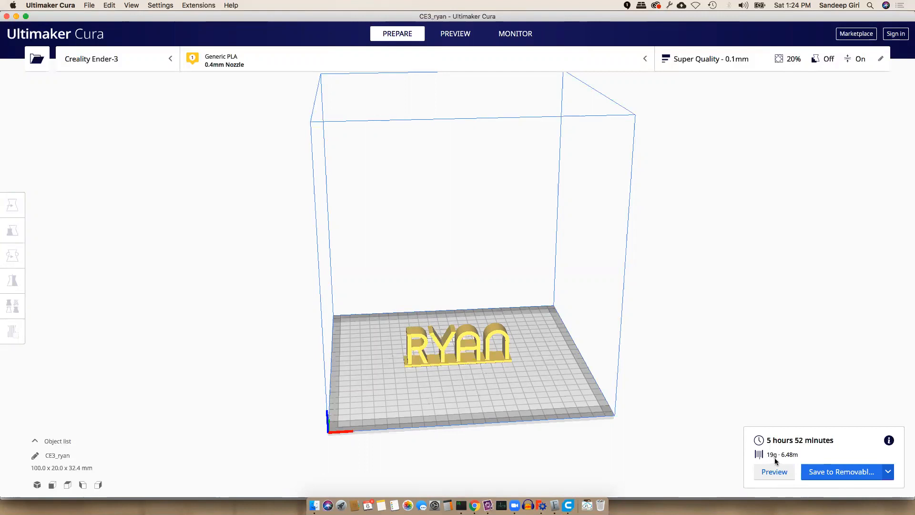
click(889, 472)
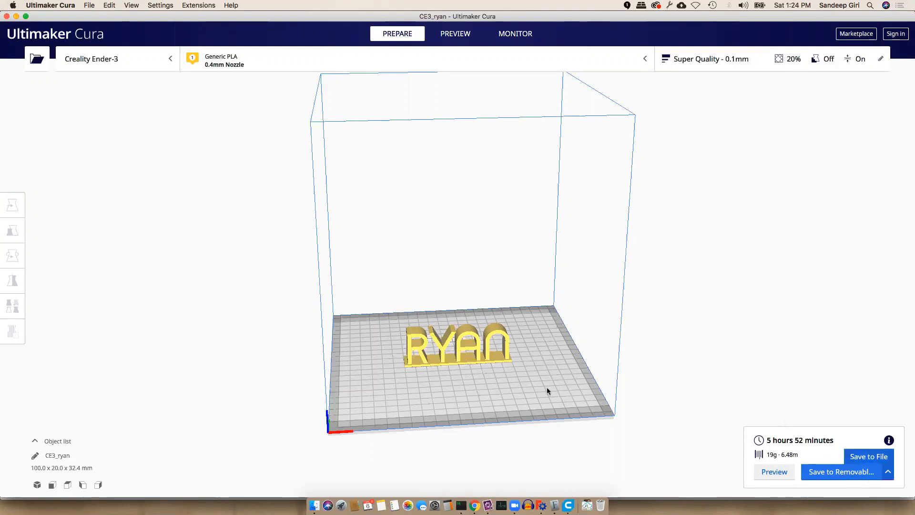
click(541, 503)
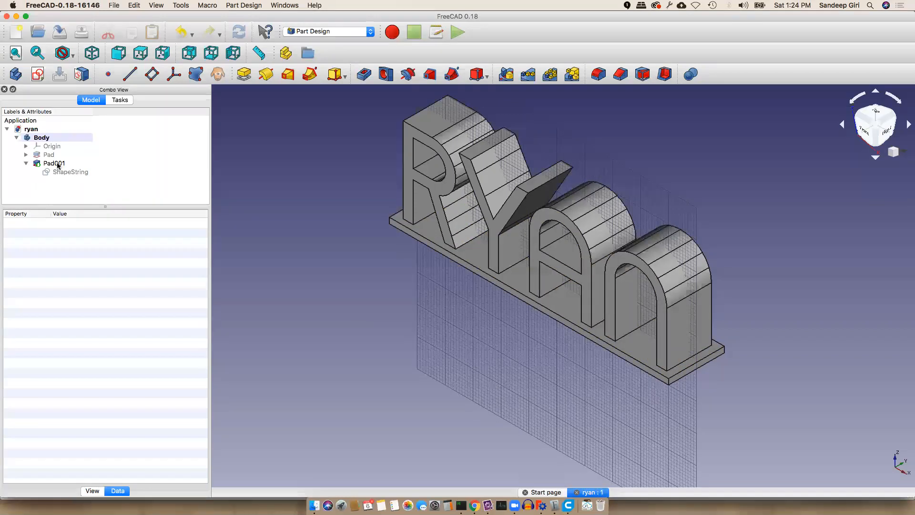
Expand the Pad feature and open its base Sketch for editing
click(71, 173)
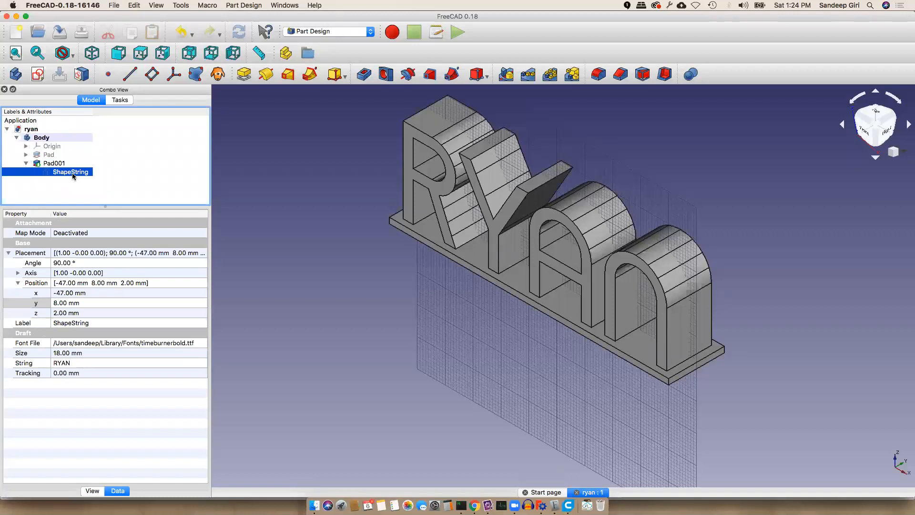
click(26, 155)
click(60, 164)
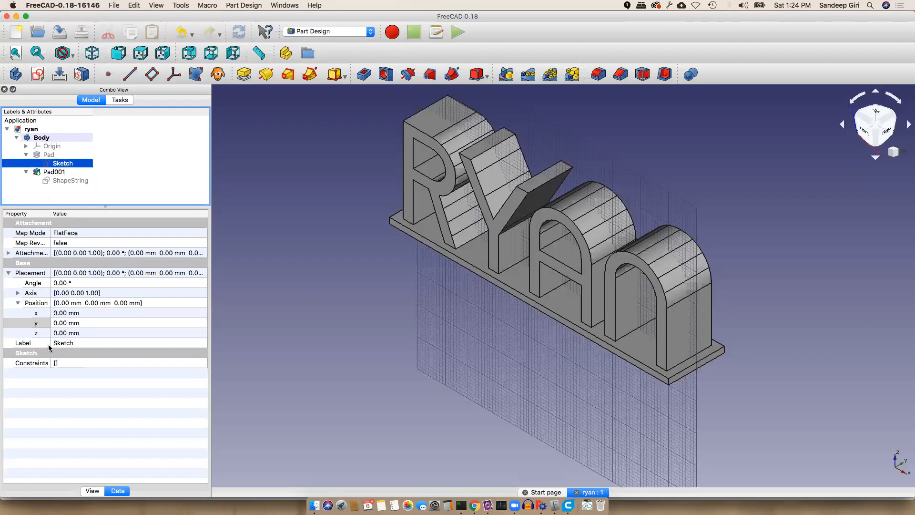
right_click(61, 165)
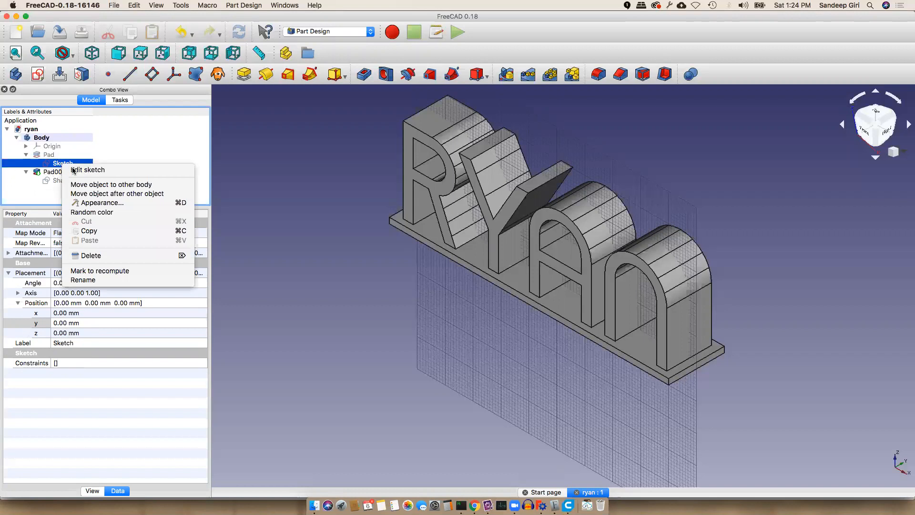
click(74, 171)
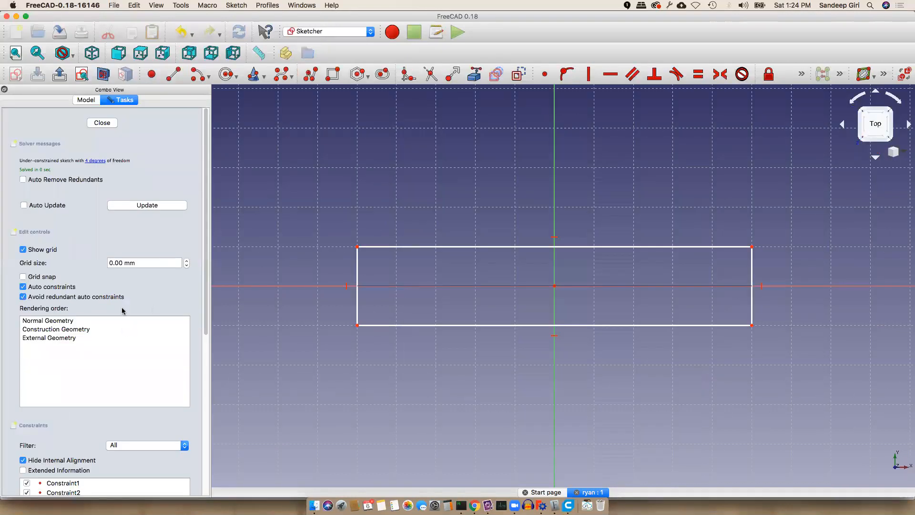
Pull the rectangle's sides inward and top edge down to about 80 × 12 mm, then close
drag(357, 325, 397, 324)
drag(752, 325, 712, 310)
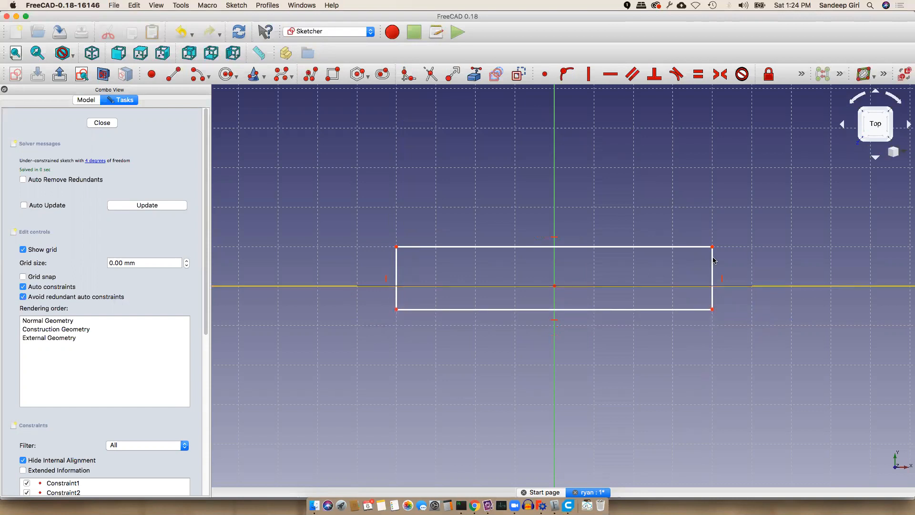
drag(712, 247, 712, 262)
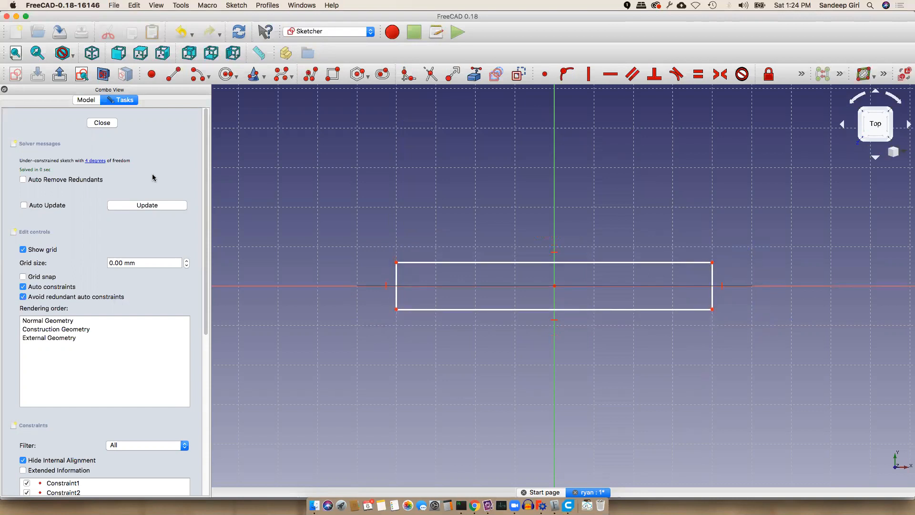
click(108, 123)
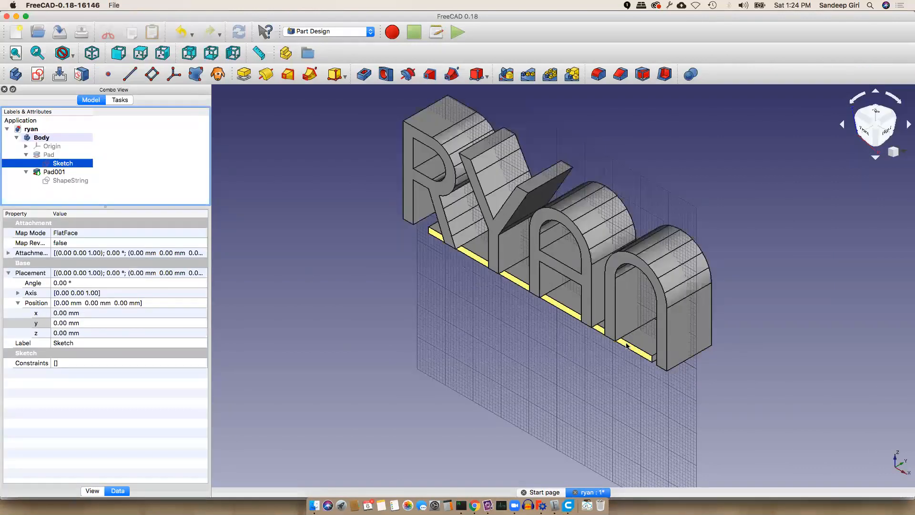
Set the ShapeString text Size to 10 mm
click(62, 180)
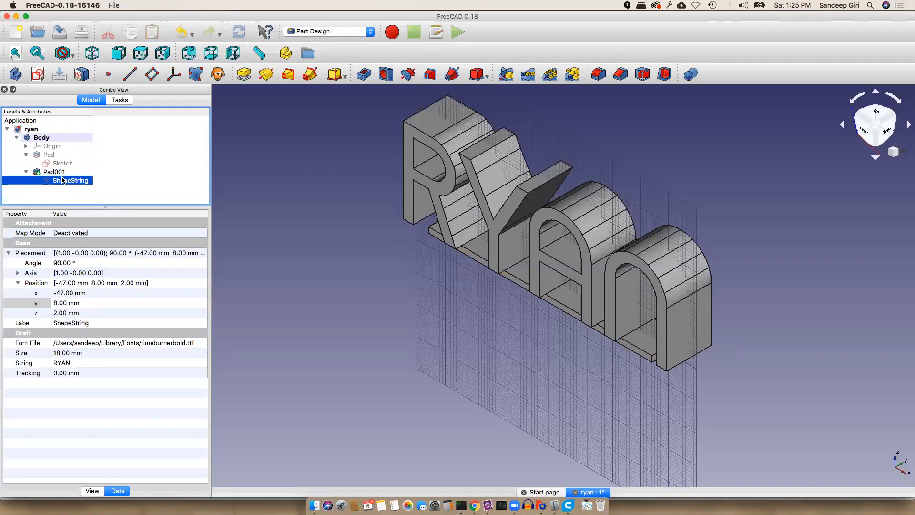
click(68, 295)
click(75, 313)
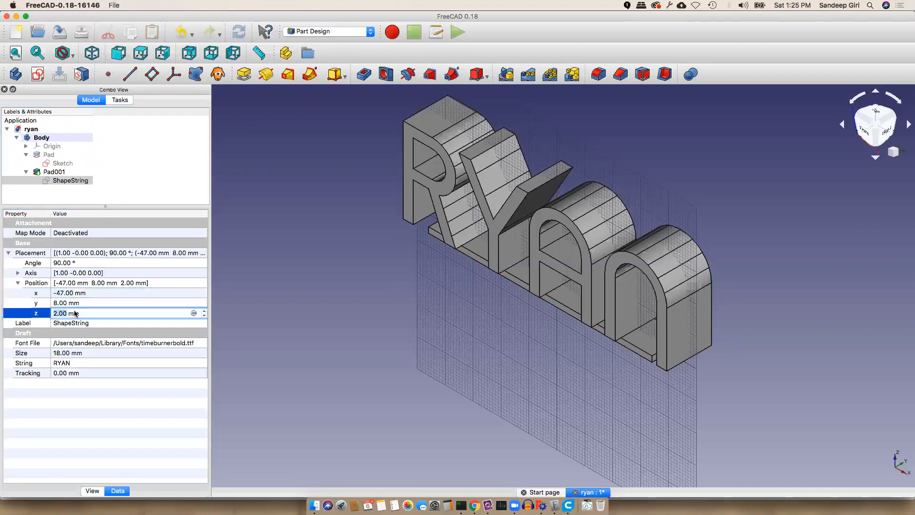
click(69, 356)
click(66, 354)
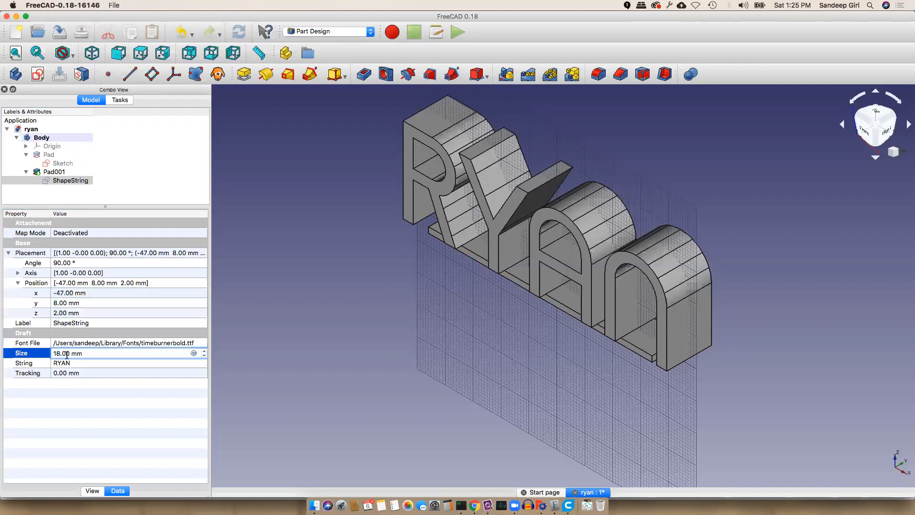
key(Delete)
text(0)
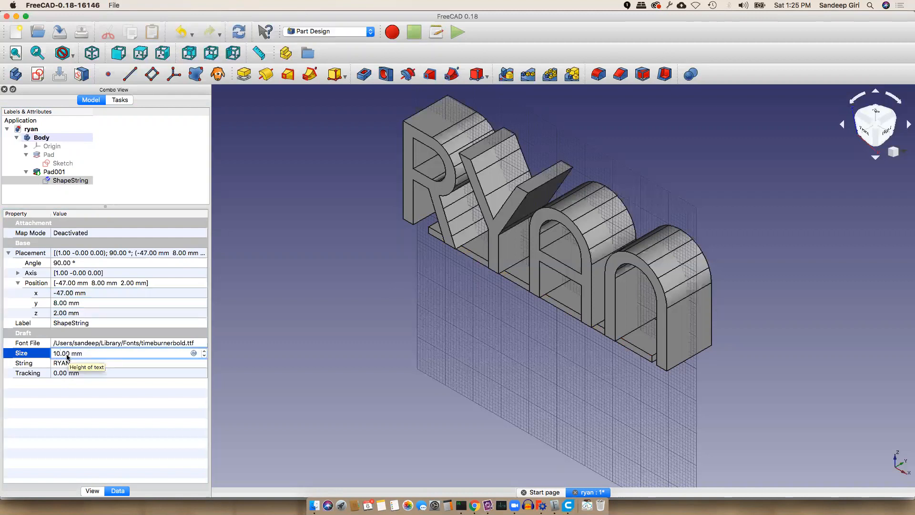
key(Return)
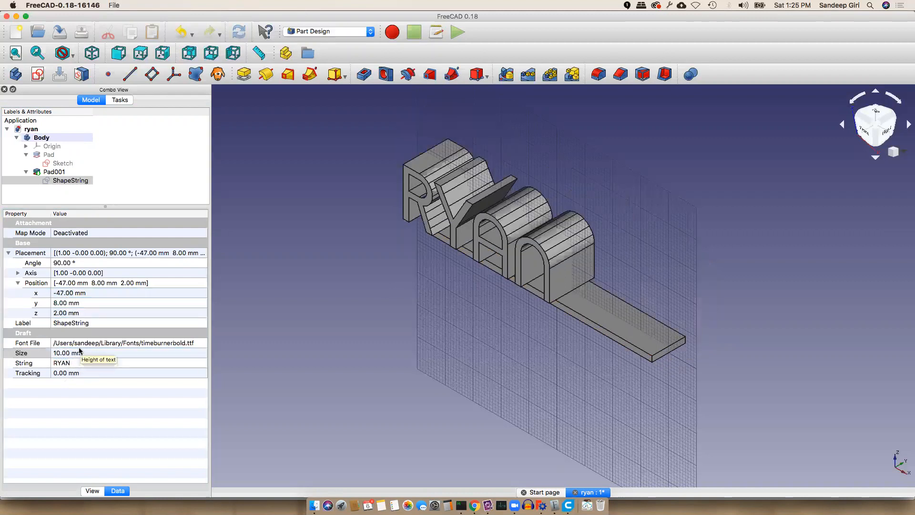
Change Pad001's extrusion Length from 16 mm to 10 mm
click(52, 173)
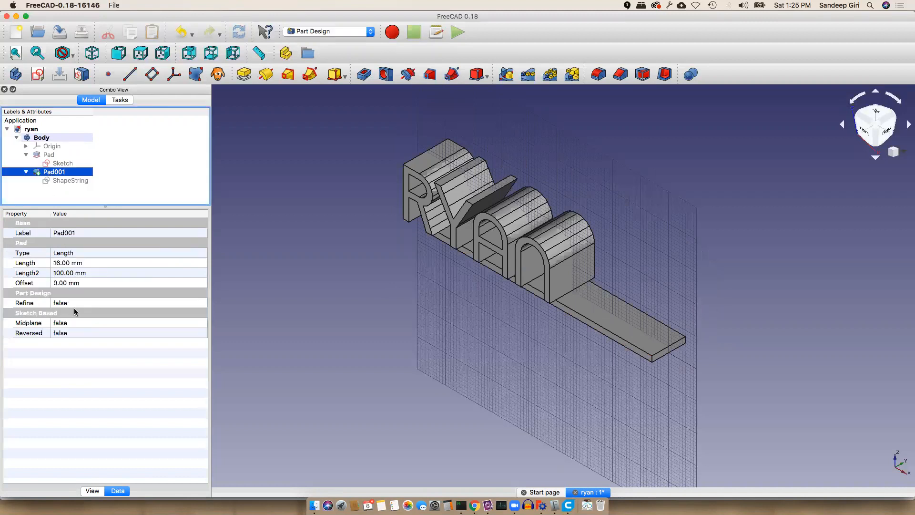
click(61, 263)
key(BackSpace)
text(0)
key(Return)
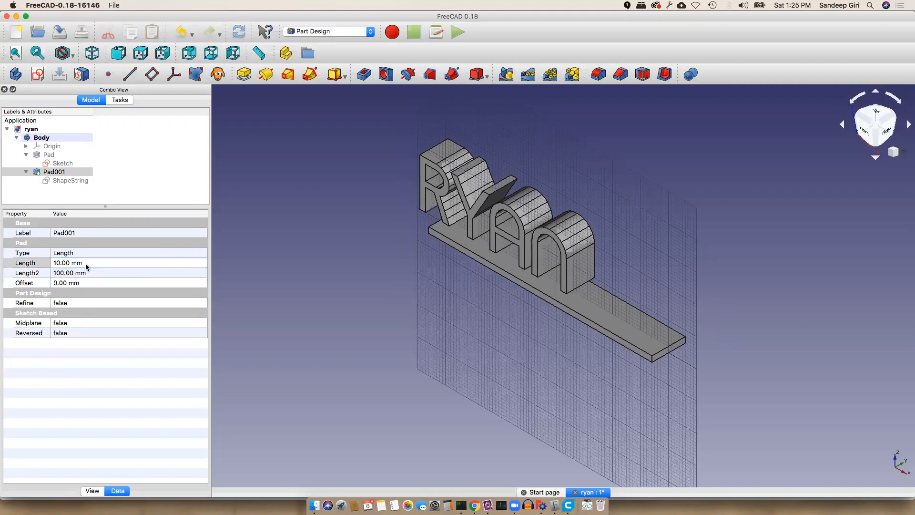
click(68, 180)
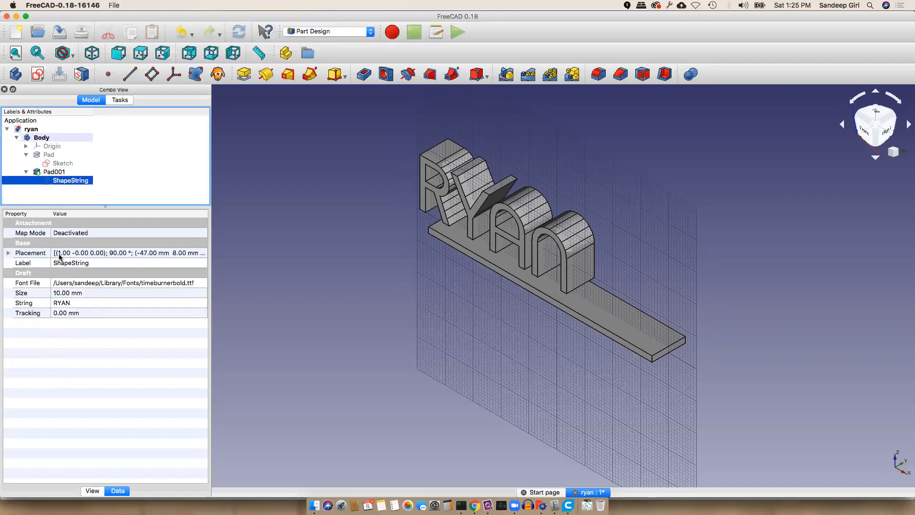
Move the ShapeString's x position roughly, first to -40 mm, then to -29 mm
click(8, 253)
click(18, 282)
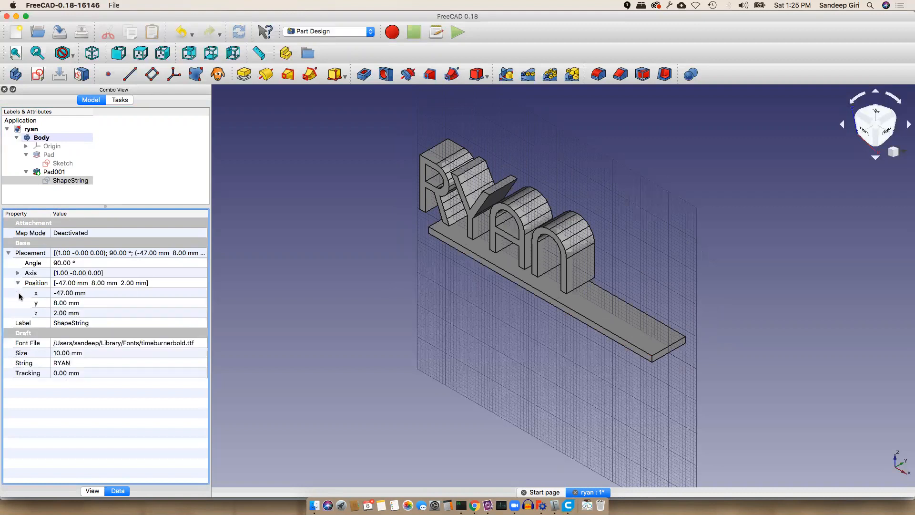
click(84, 292)
text(-53)
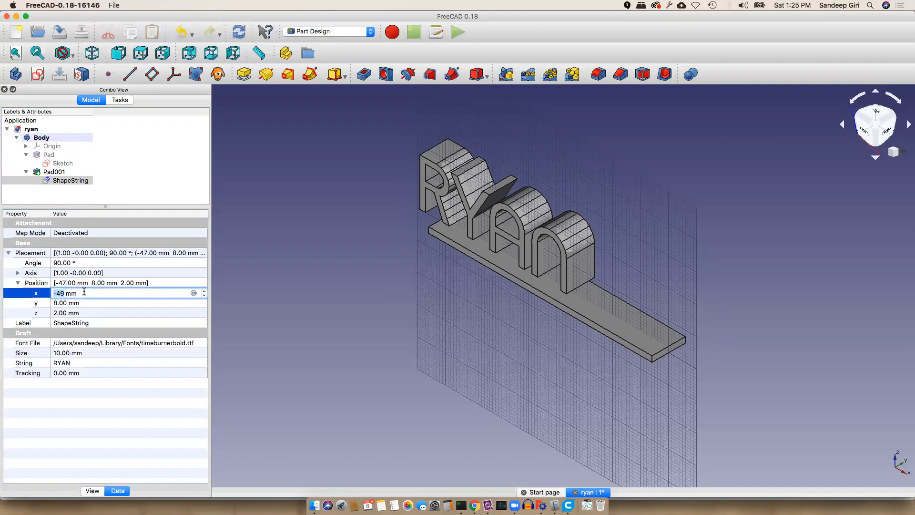
key(Up)
key(Up)
key(Up)
key(Up)
key(Up)
key(Up)
key(Up)
key(Up)
key(Up)
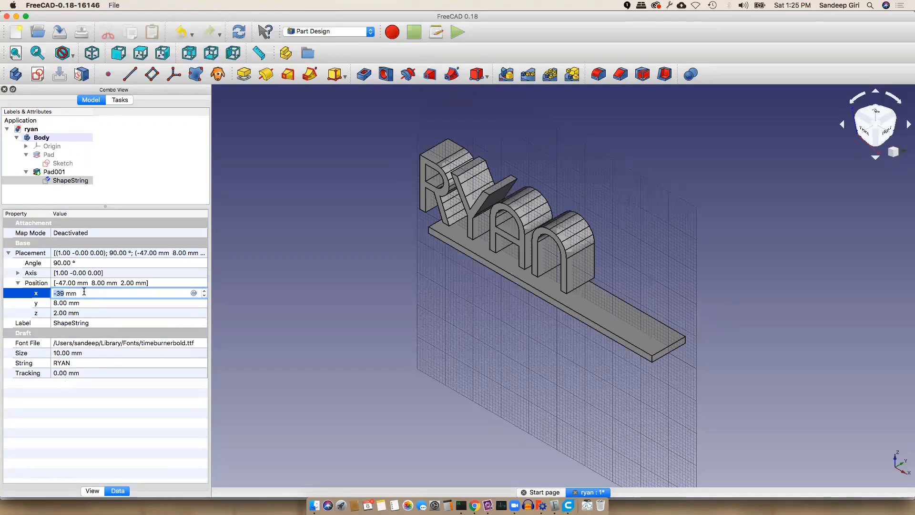
key(Down)
key(Return)
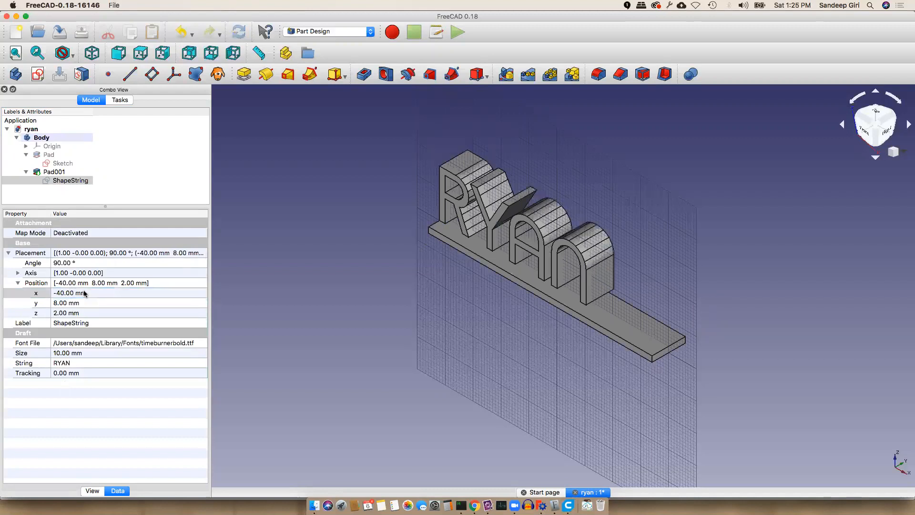
click(84, 293)
key(Up)
key(Up)
key(Up)
key(Up)
key(Up)
key(Up)
key(Up)
key(Up)
key(Up)
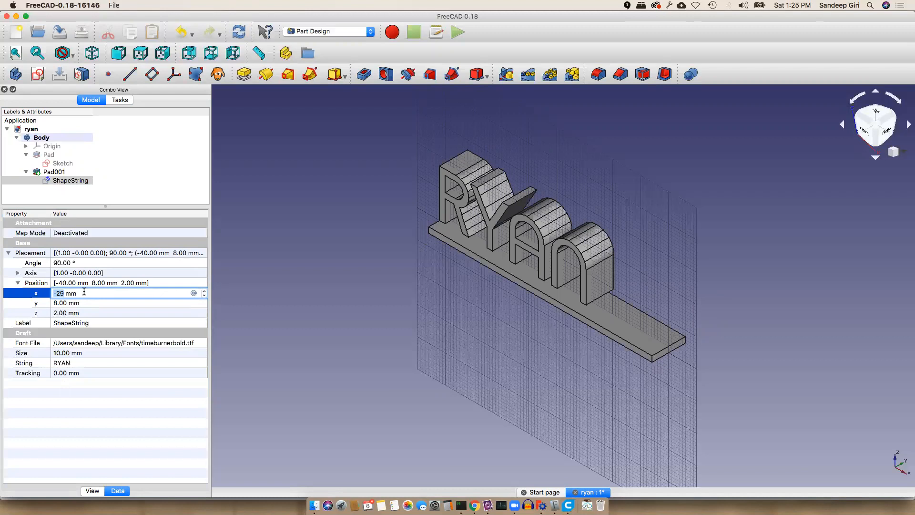
key(Return)
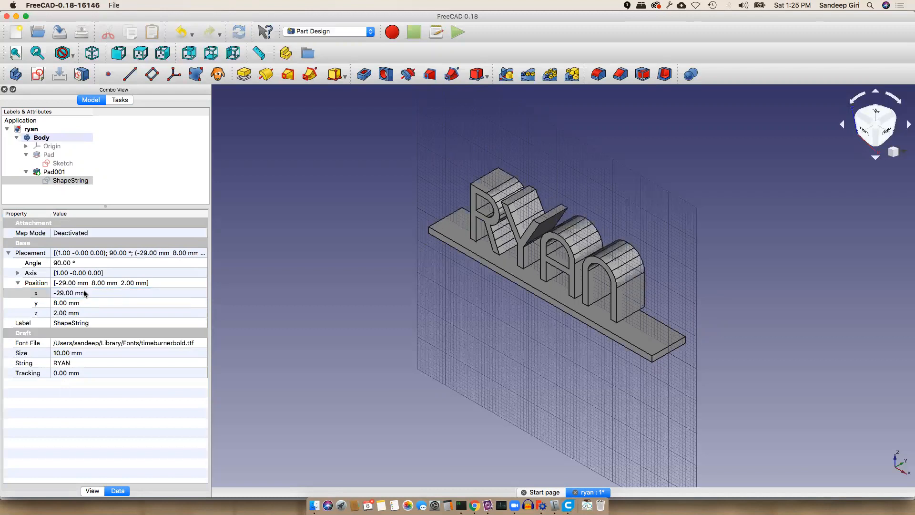
Check from the front view and fine-tune the x position to -26 mm
click(85, 303)
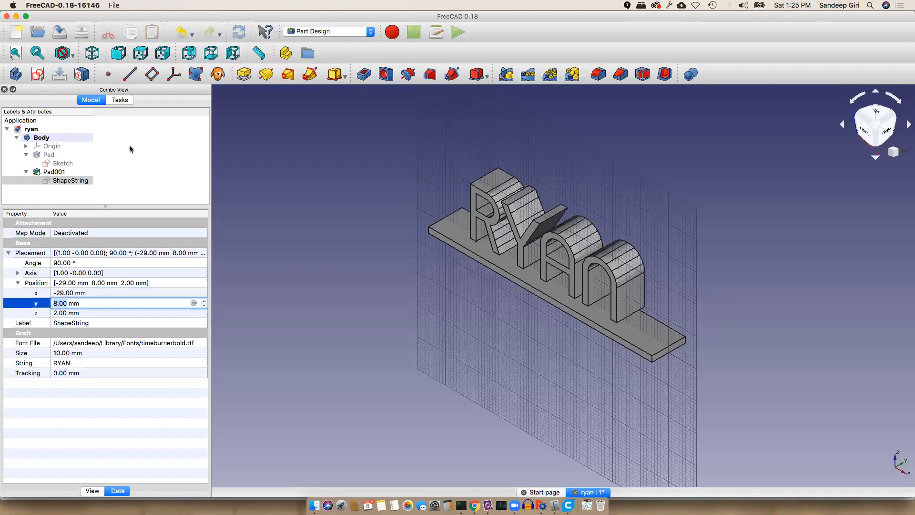
click(114, 57)
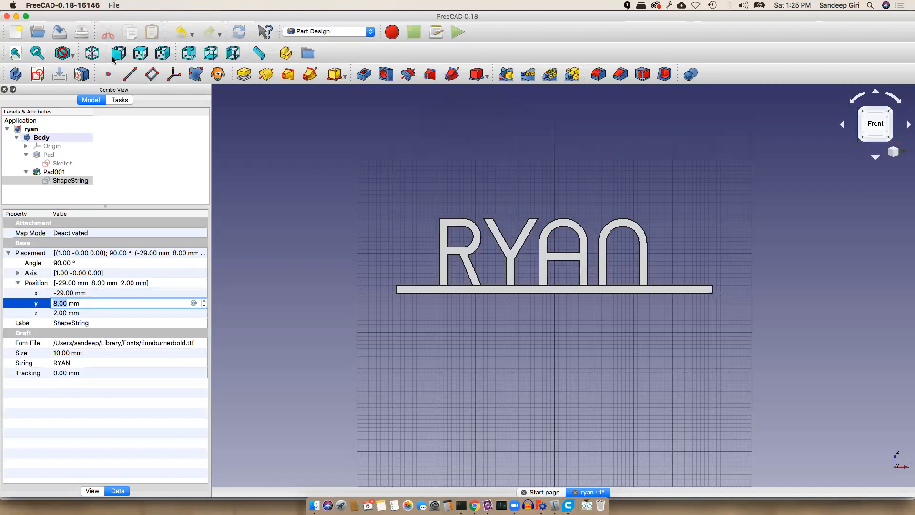
click(83, 292)
text(-27)
key(Return)
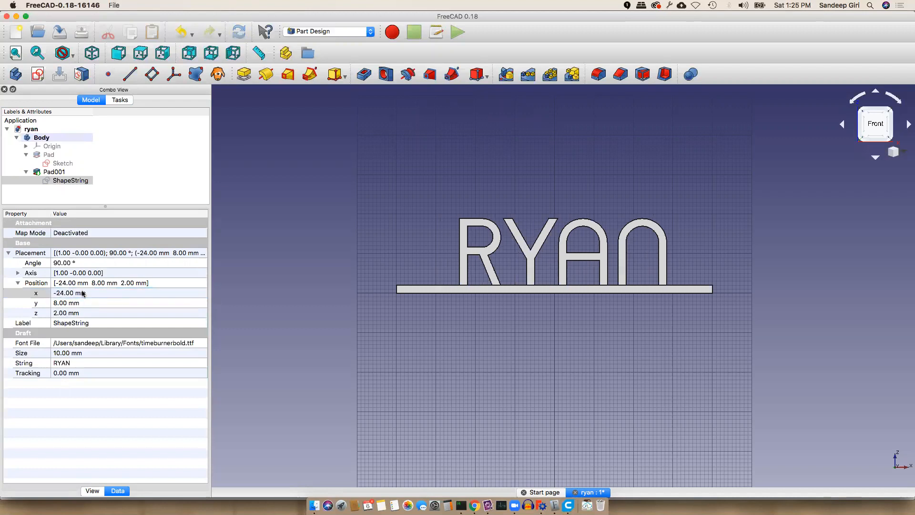
click(83, 293)
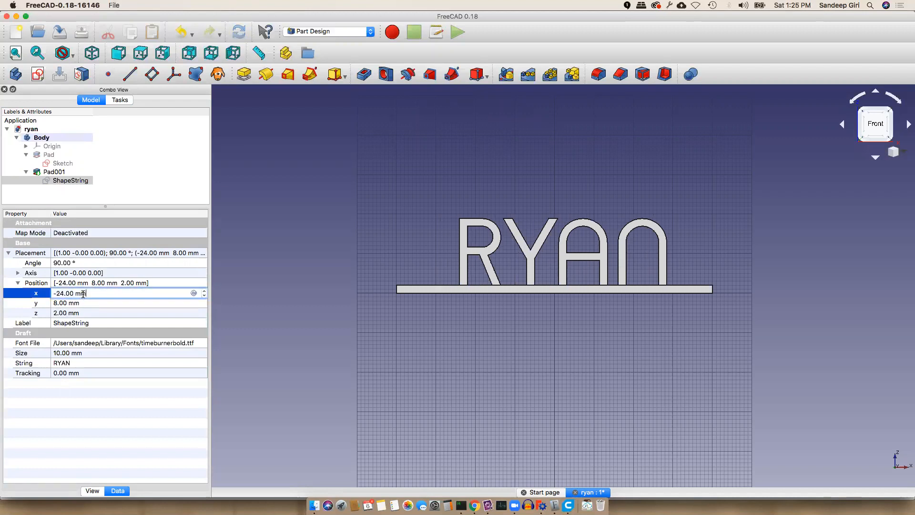
scroll(83, 294, down, 1)
key(Return)
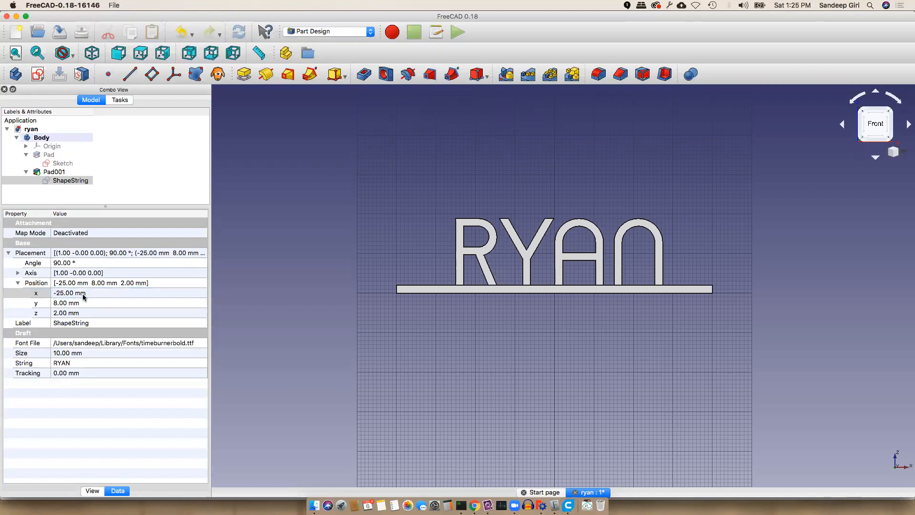
click(83, 296)
scroll(84, 295, down, 1)
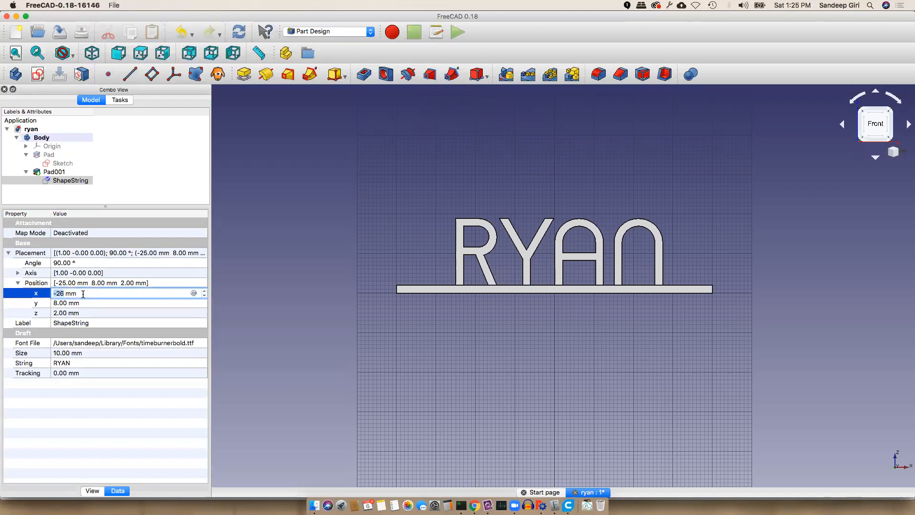
key(Return)
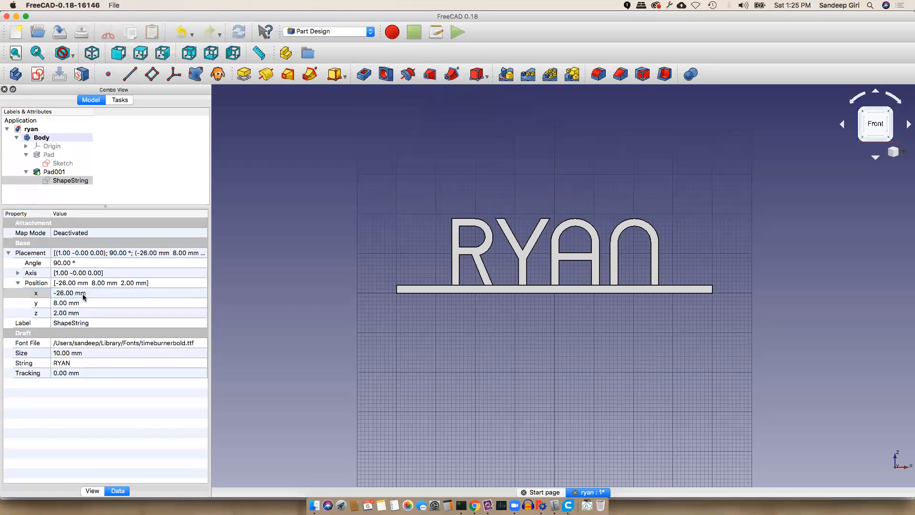
click(79, 303)
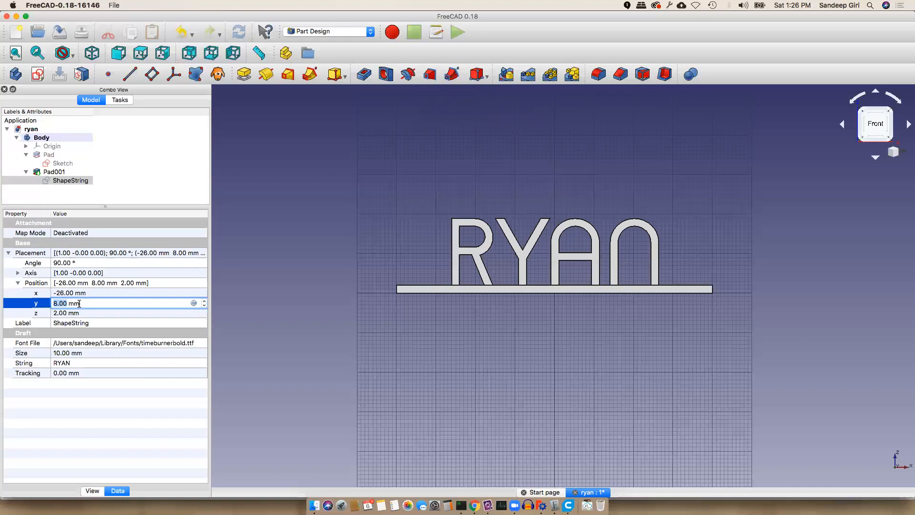
key(Return)
click(67, 171)
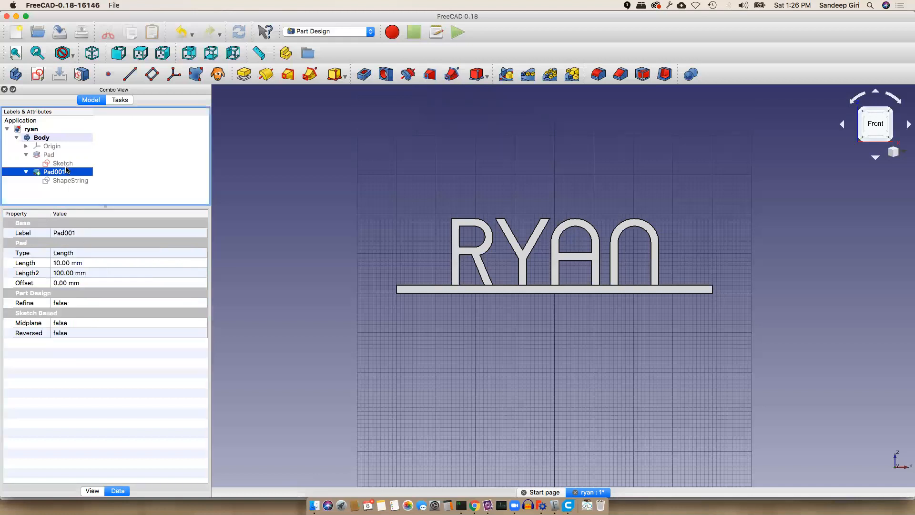
Return to isometric view and lower the ShapeString's y position from 8 mm to 5 mm
click(92, 53)
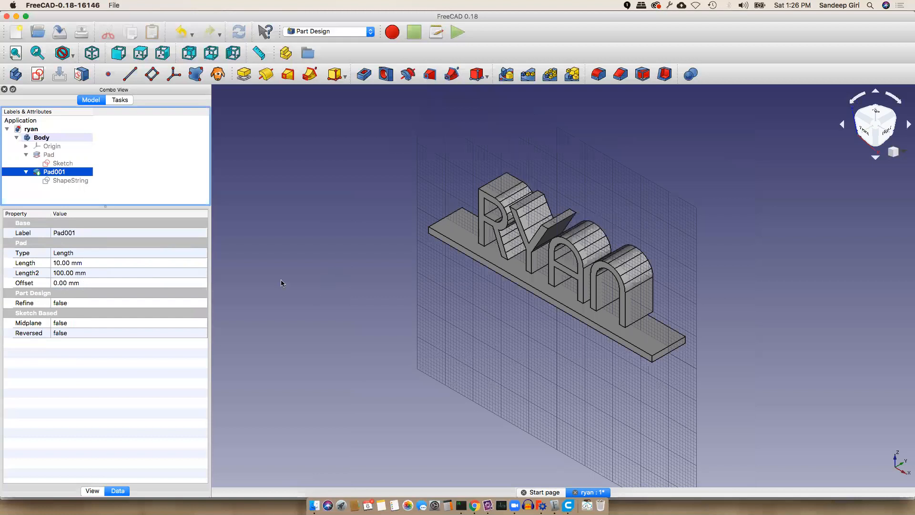
click(77, 181)
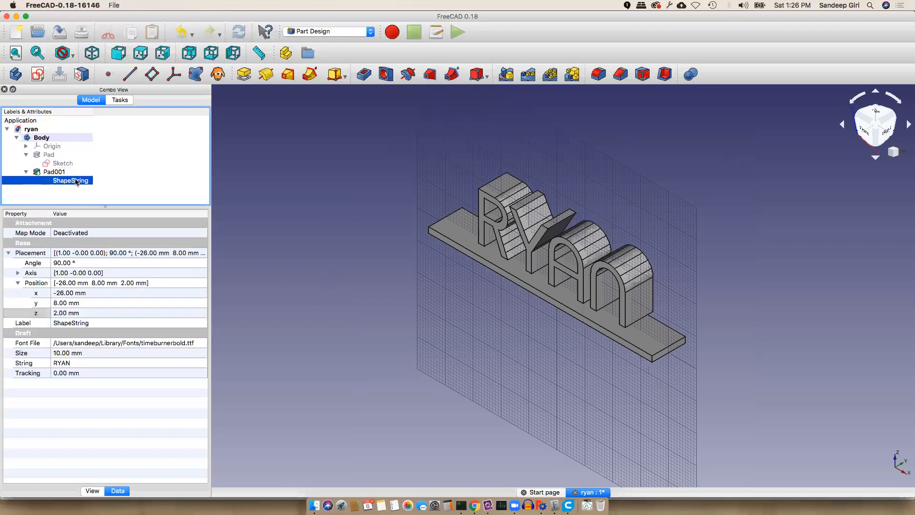
click(84, 293)
click(86, 304)
text(6)
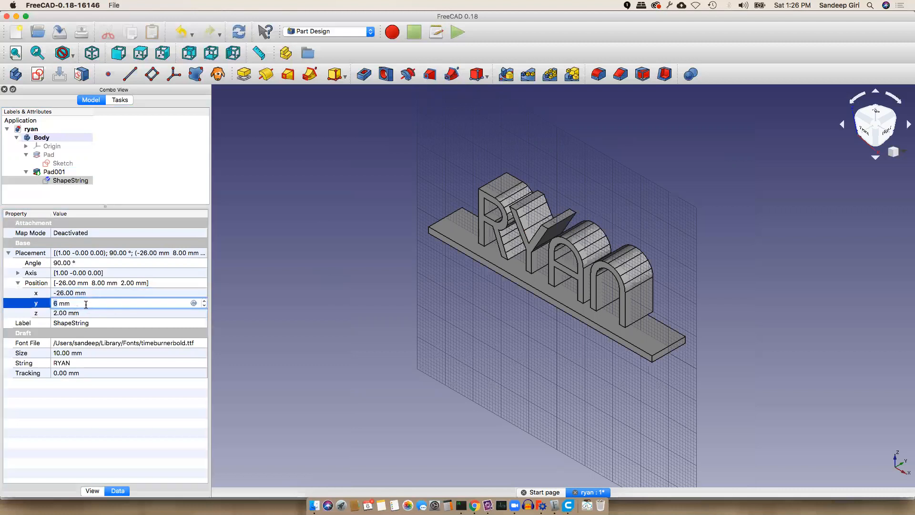
key(Return)
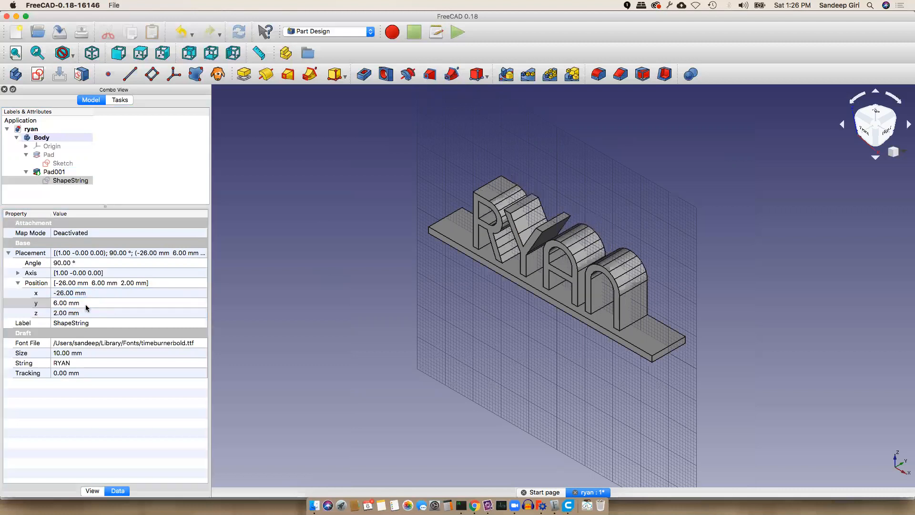
click(86, 304)
key(Down)
key(Return)
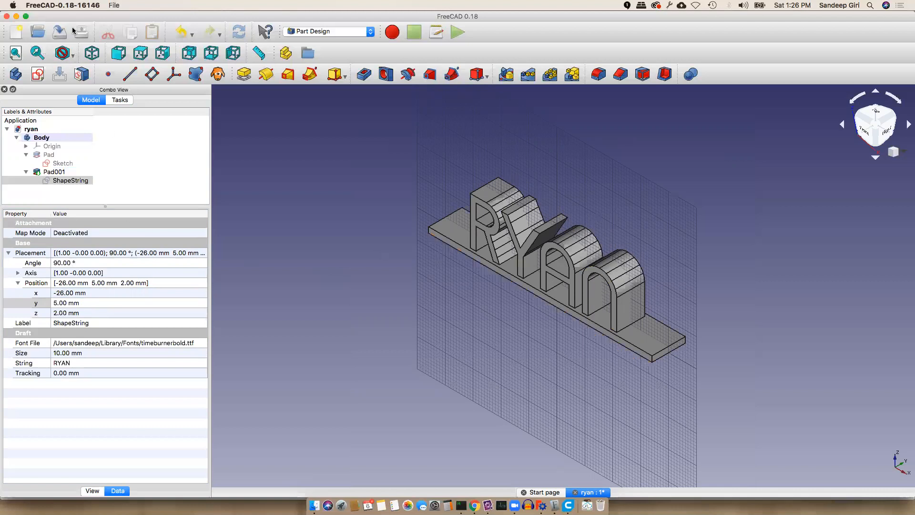
click(110, 6)
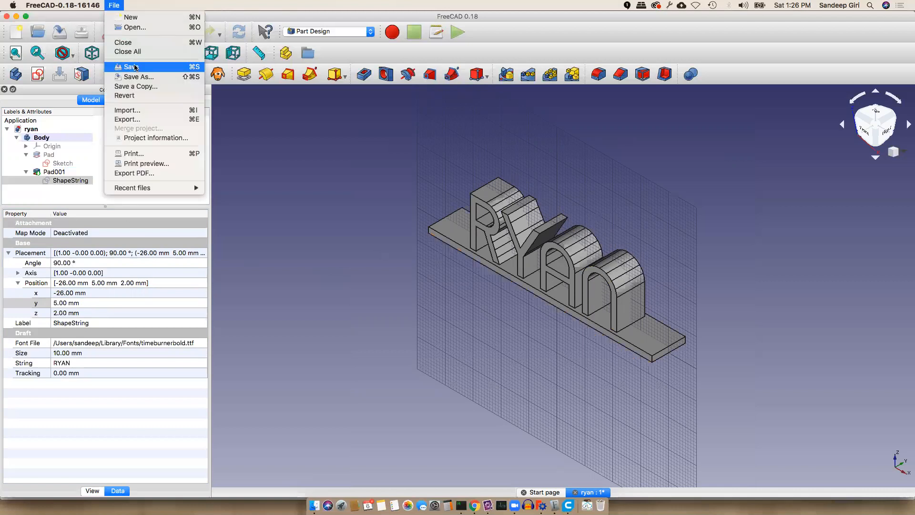
Save the project and export the model over the existing ryan.stl
click(135, 67)
click(115, 6)
click(147, 122)
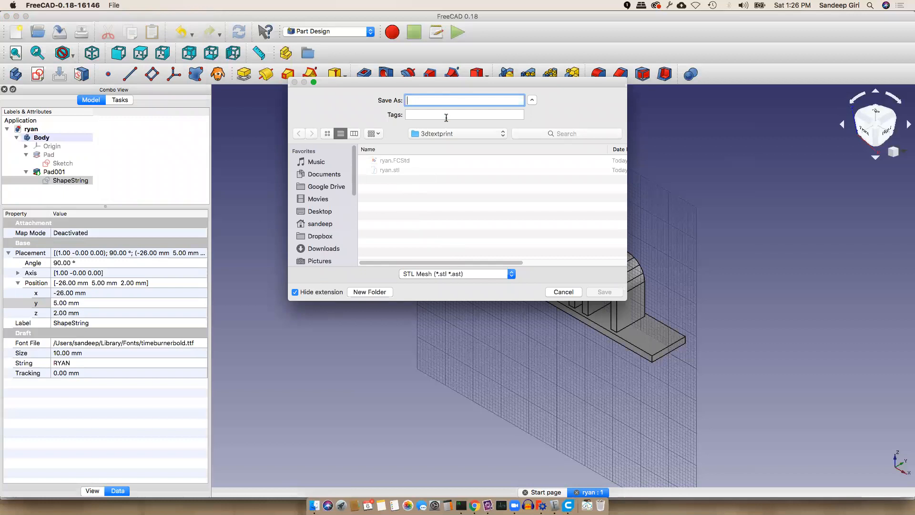
click(400, 170)
click(605, 291)
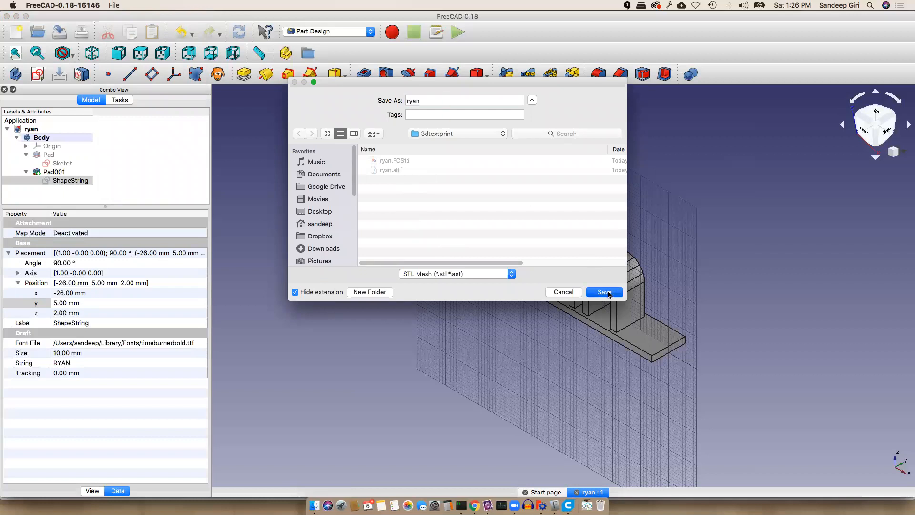
click(538, 145)
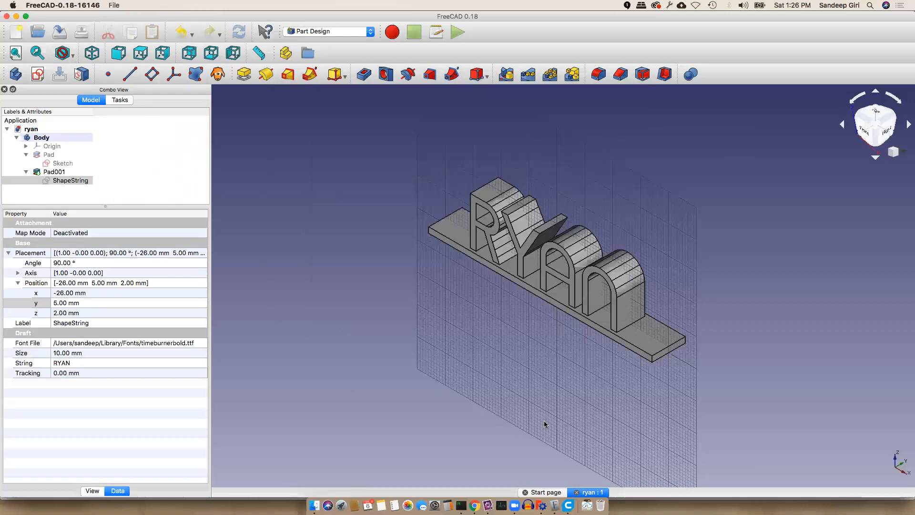
click(568, 505)
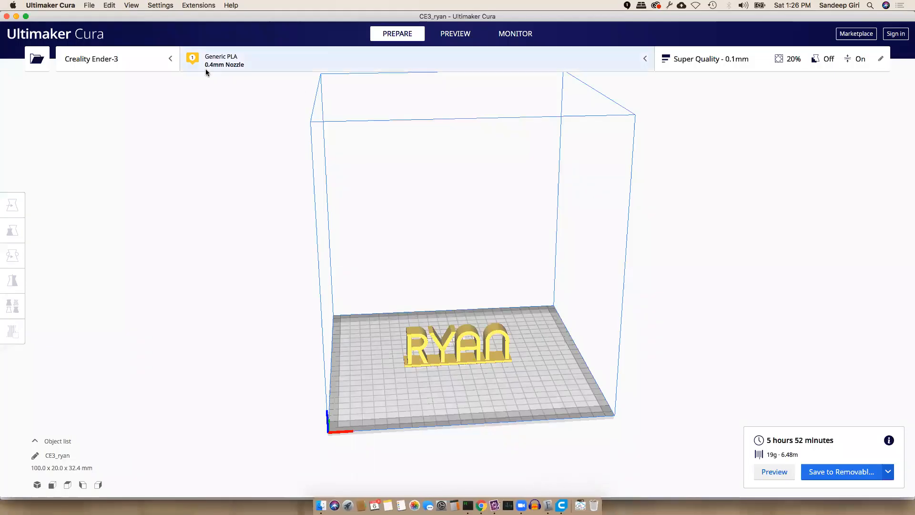
Quit Ultimaker Cura with Cmd+Q and relaunch it from Spotlight
click(60, 5)
key(cmd+q)
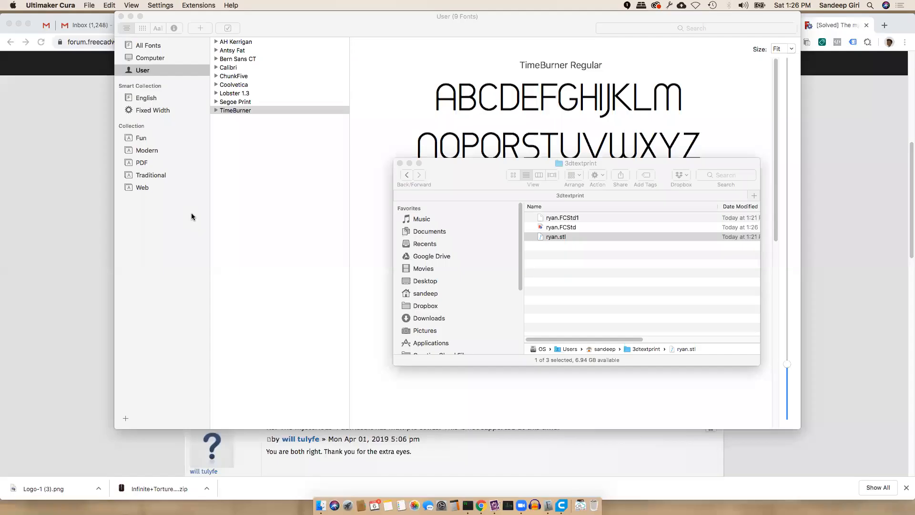
click(565, 237)
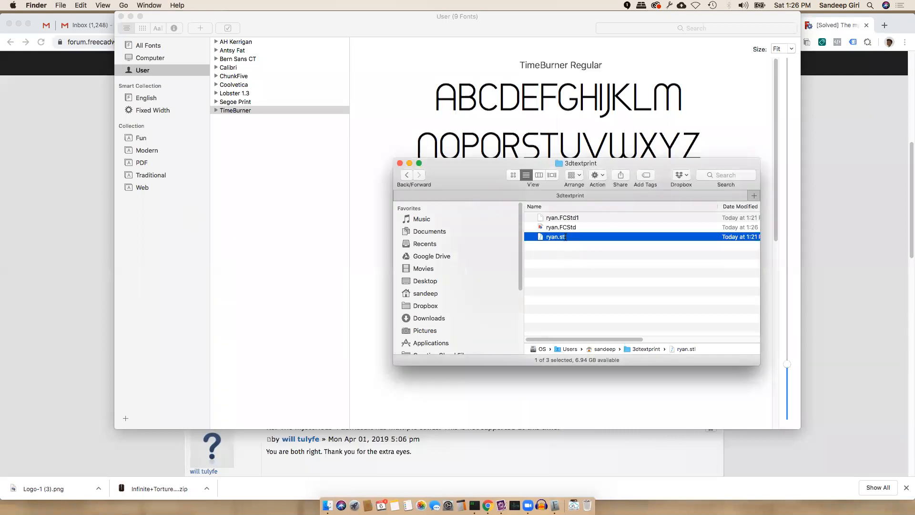
right_click(579, 237)
click(559, 280)
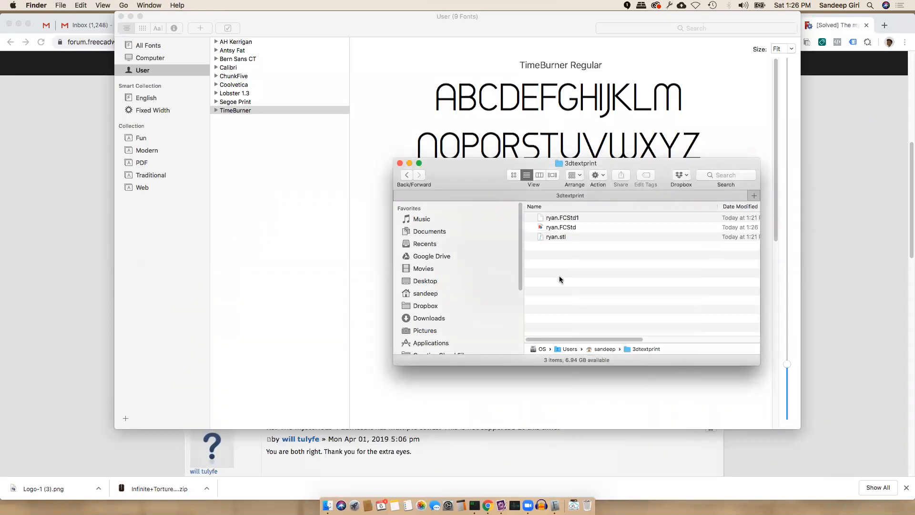
key(super+space)
key(Return)
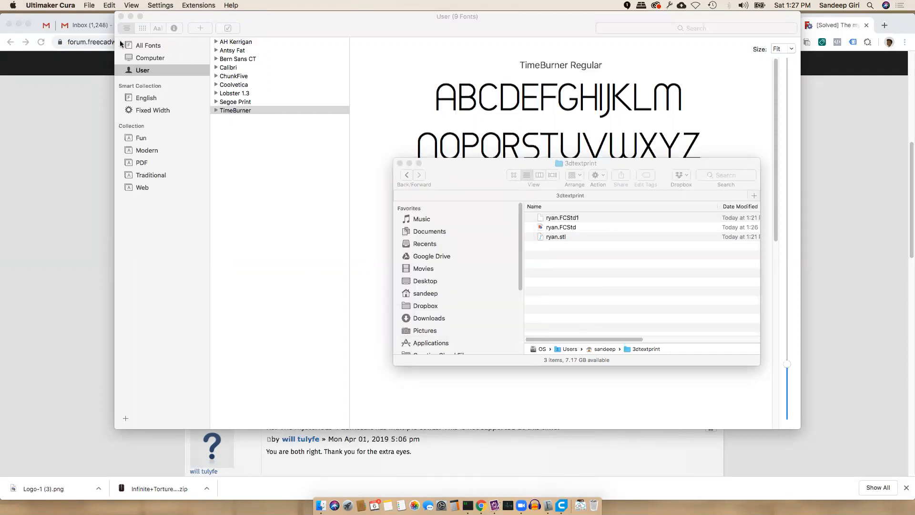
Load ryan.stl from Open Recent and slice it: 5 hours 52 minutes, 19 g, 6.48 m
click(92, 7)
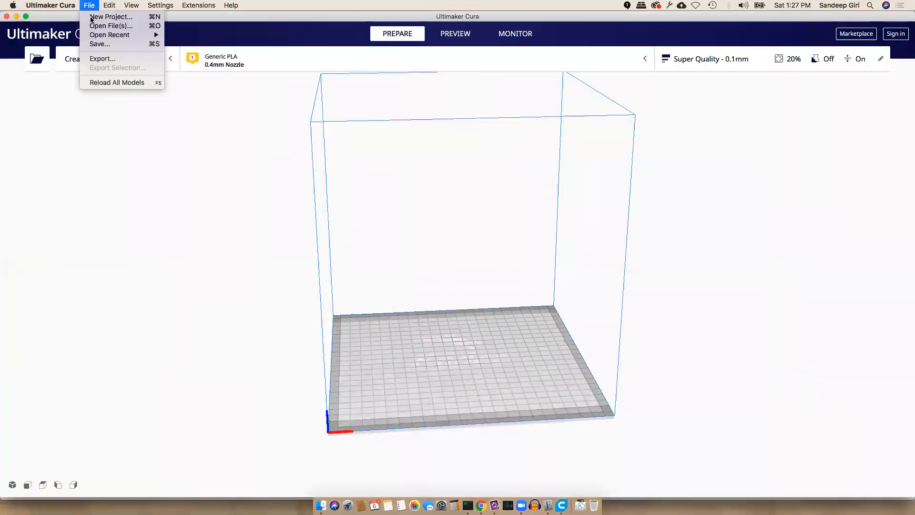
mouse_move(101, 39)
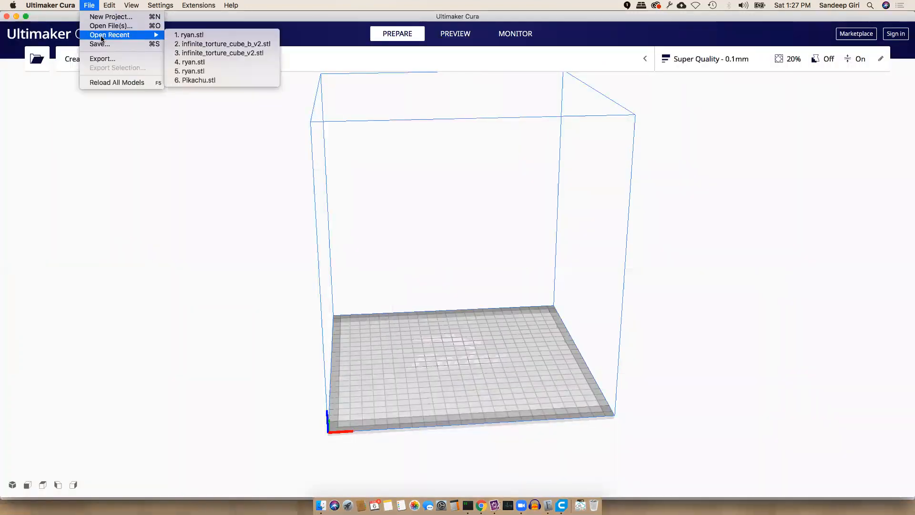
click(195, 37)
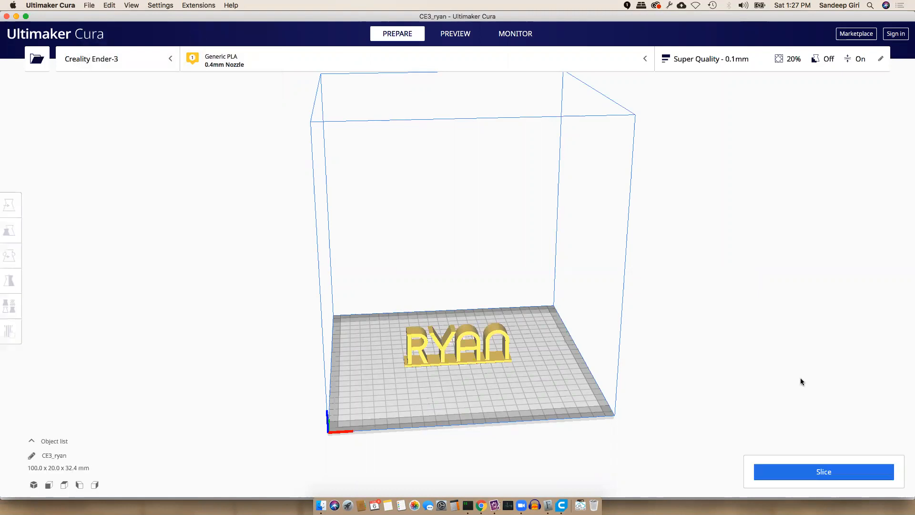
click(839, 472)
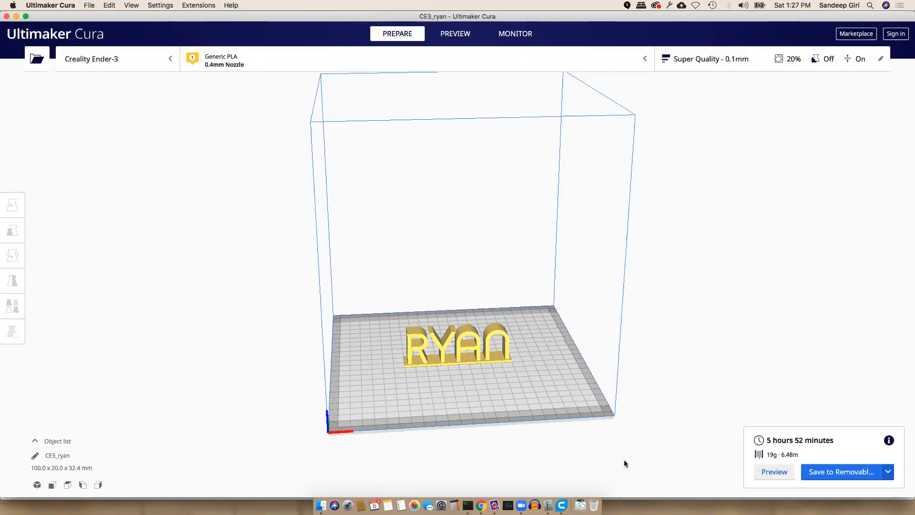
click(321, 505)
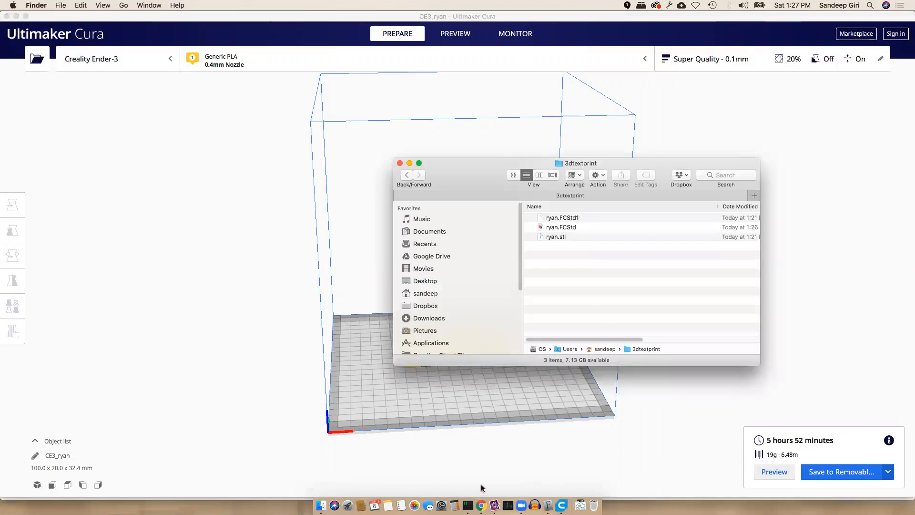
Delete ryan.stl from the 3dtextprint folder in Finder
click(566, 237)
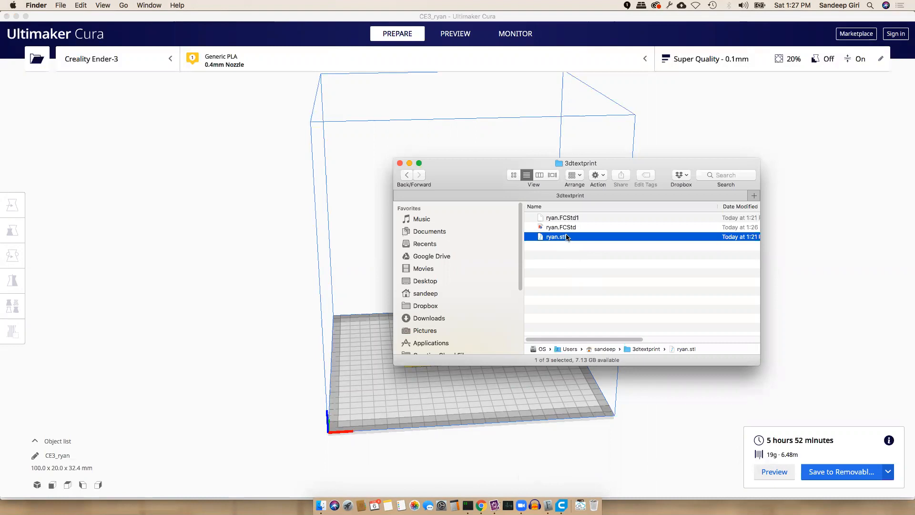
key(super+BackSpace)
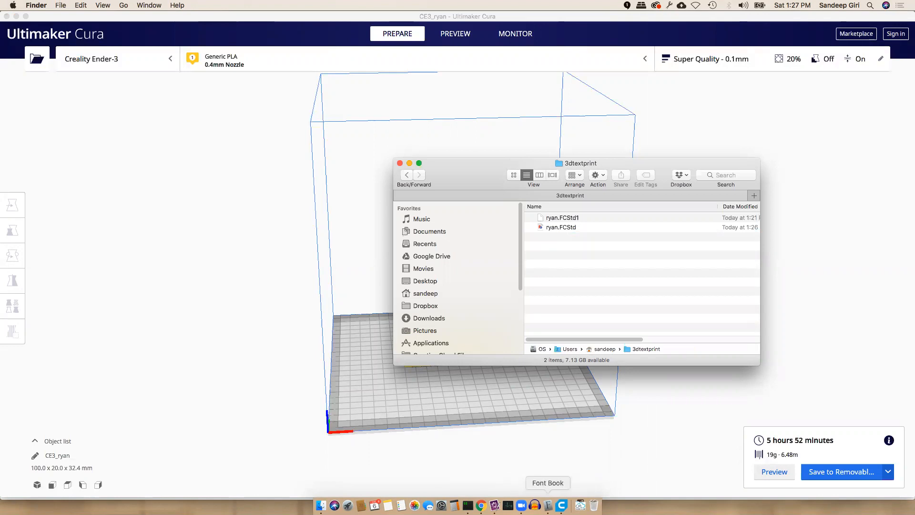
key(super+Tab)
key(super+Tab)
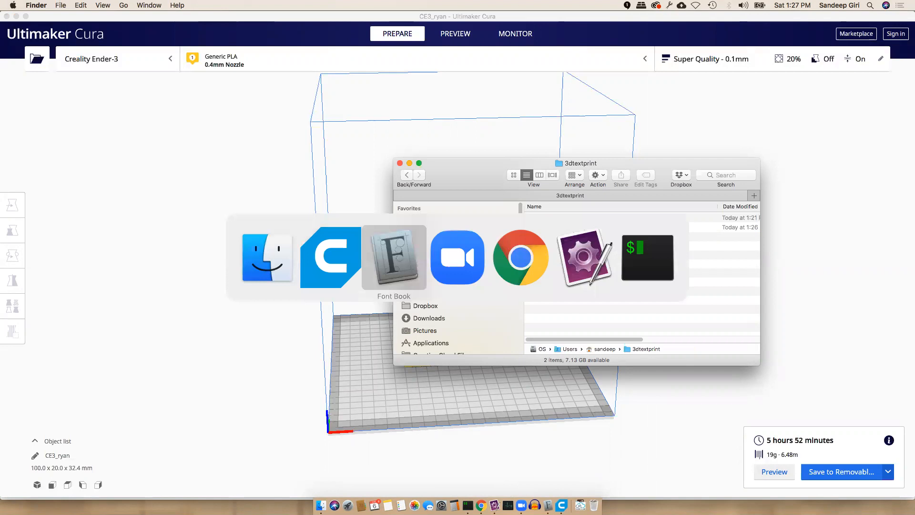
key(Escape)
Launch FreeCAD through a Spotlight search for 'FreeCAD'
key(super+space)
text(freed)
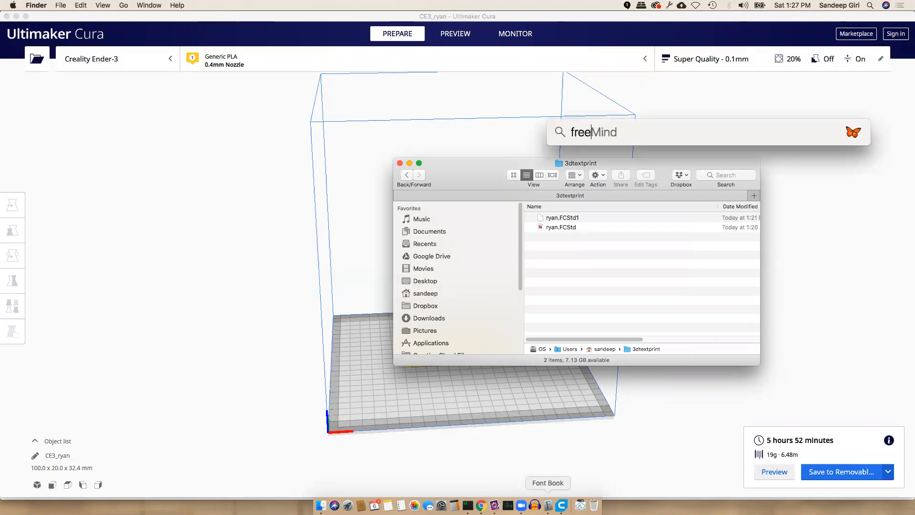
key(BackSpace)
text(ca)
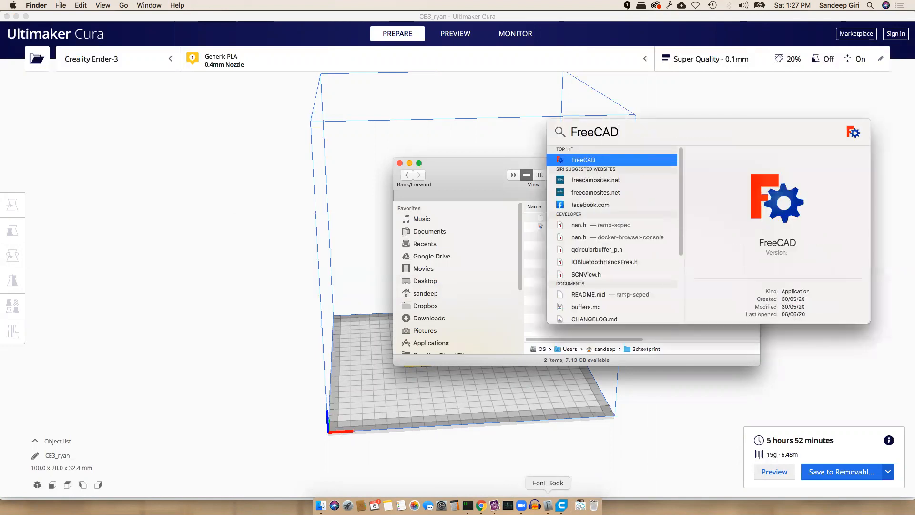
key(Return)
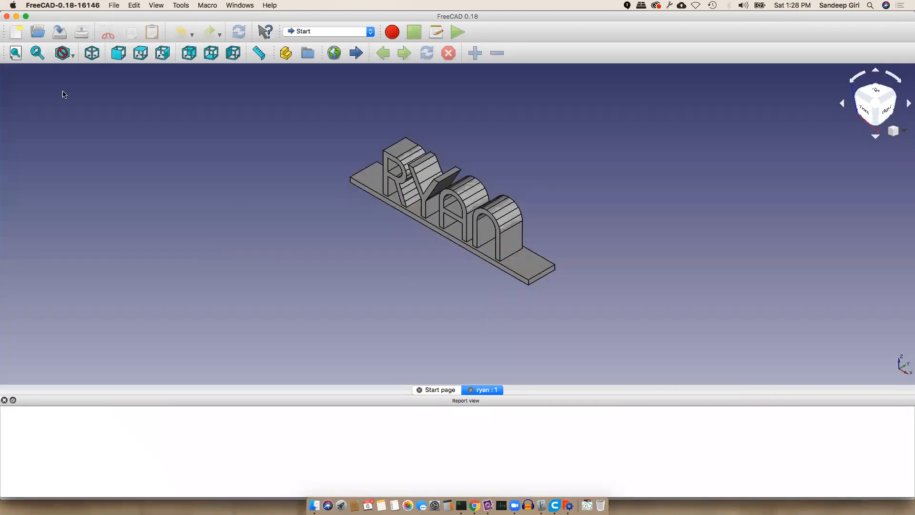
Attempt File > Export on the RYAN model and dismiss the select-objects-first warning
click(127, 4)
mouse_move(114, 5)
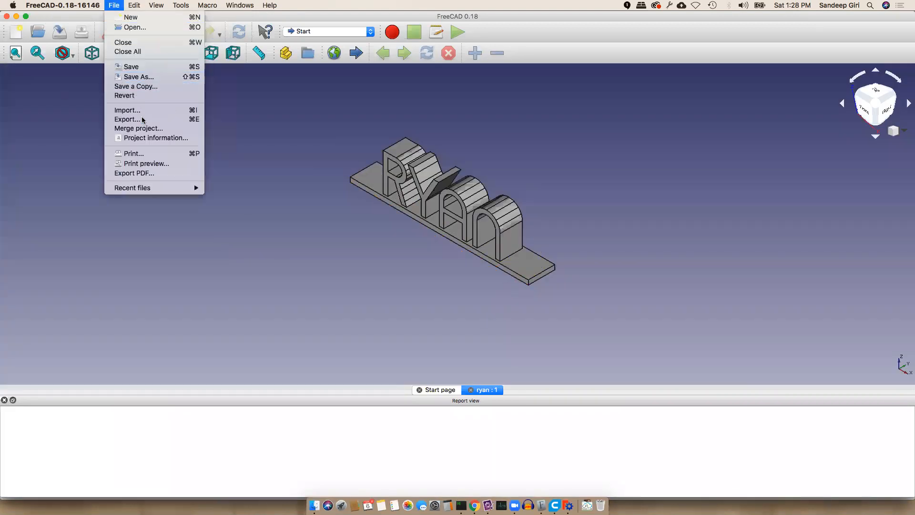
click(178, 122)
click(525, 265)
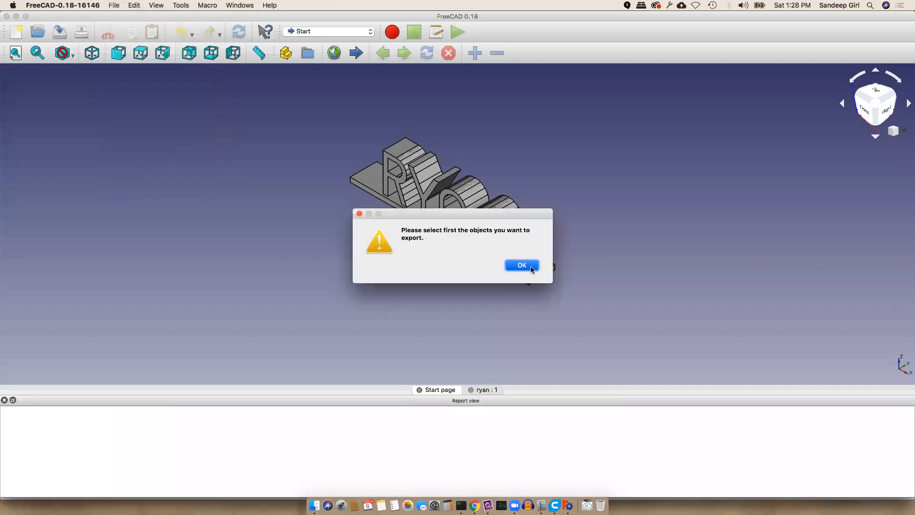
Switch to the Part Design workbench and detach, then close, the Report view
click(321, 32)
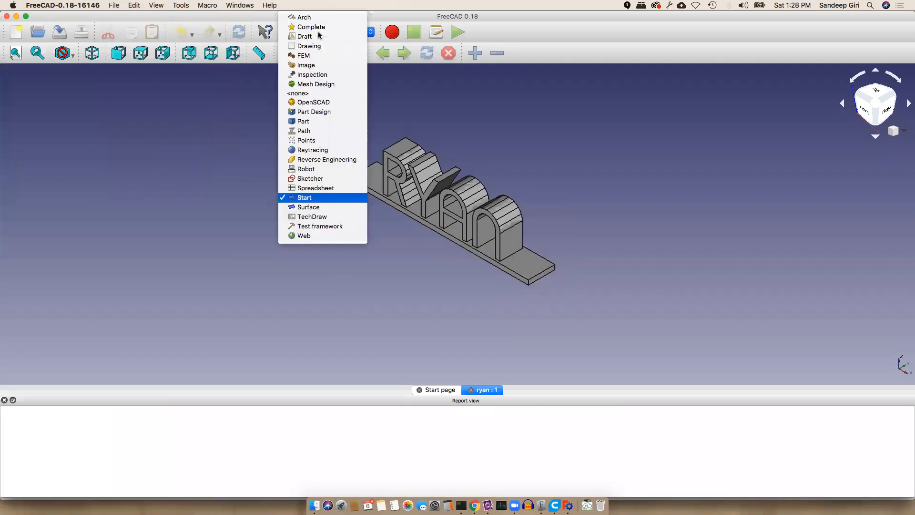
click(327, 112)
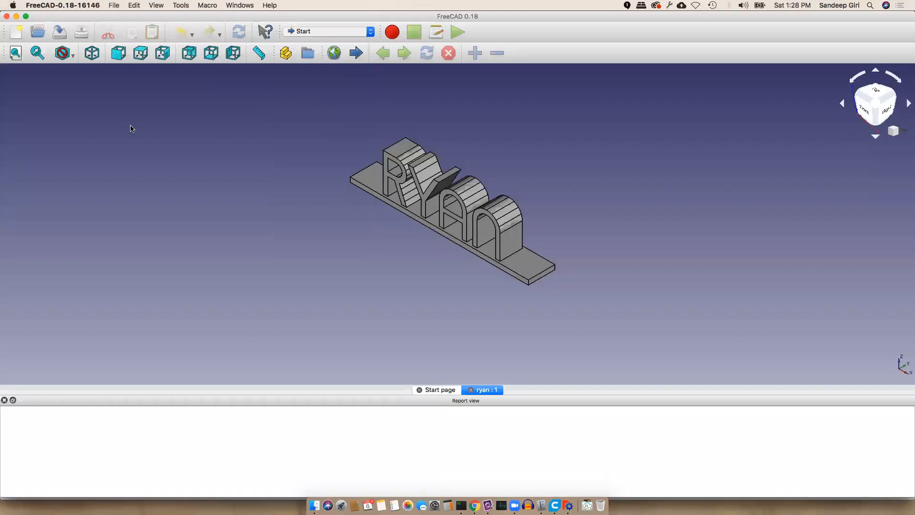
drag(298, 292, 358, 165)
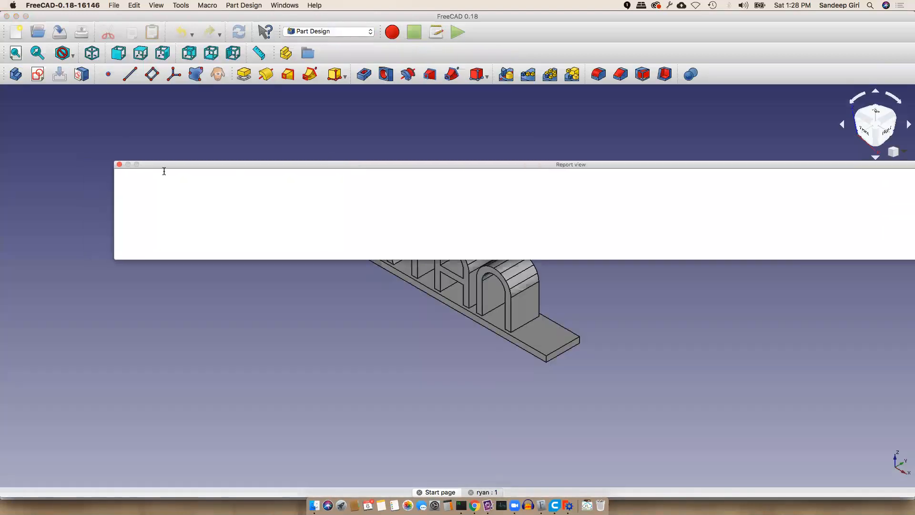
click(119, 164)
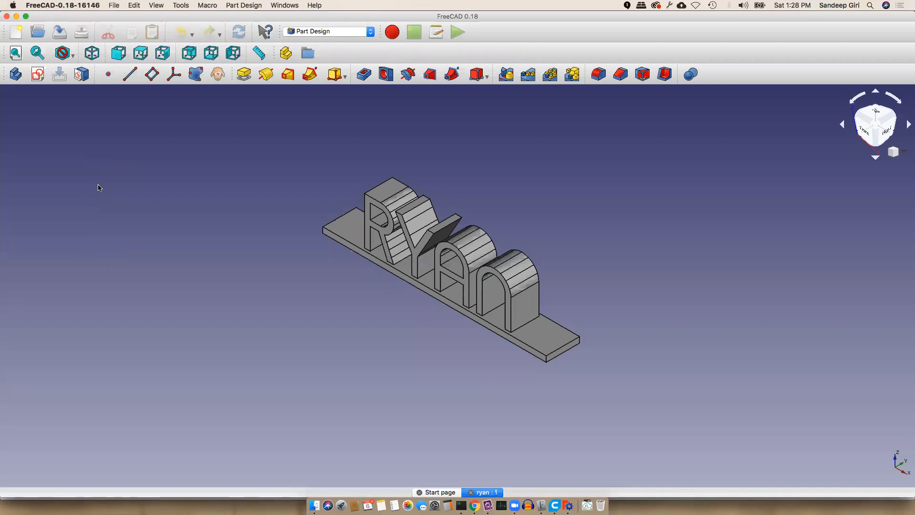
Show the Combo View, dock it left of the 3D view, and select the Body
click(165, 6)
mouse_move(196, 240)
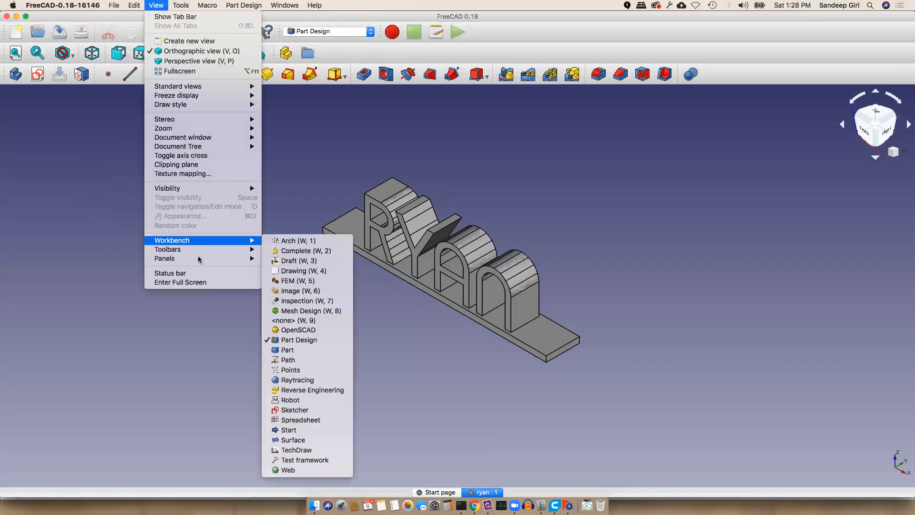
mouse_move(199, 259)
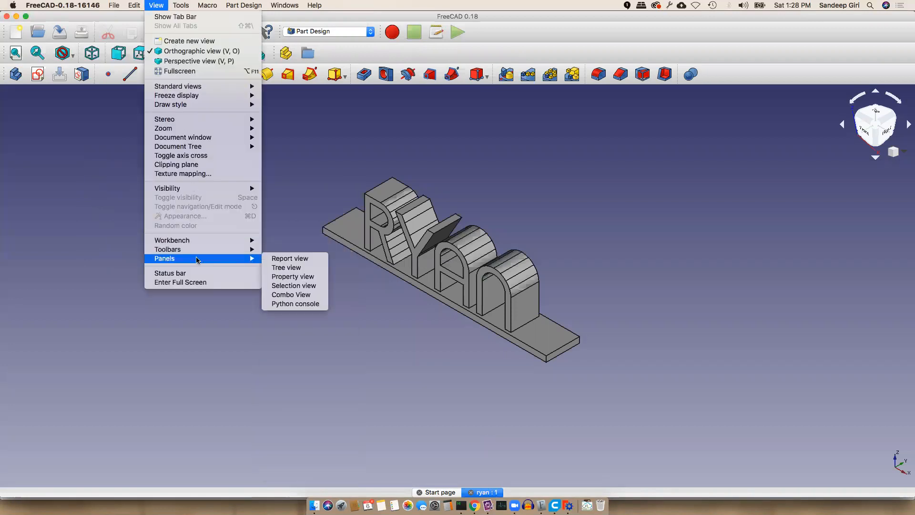
click(290, 294)
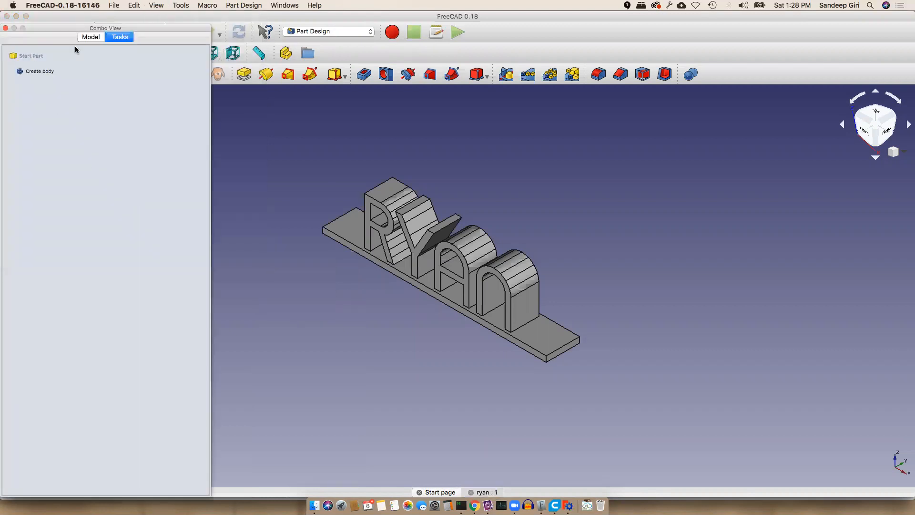
drag(88, 29, 161, 252)
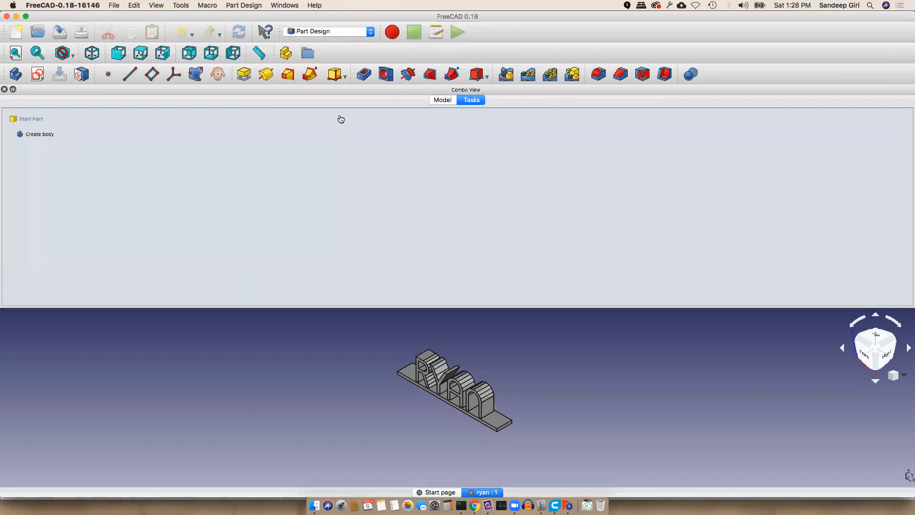
drag(368, 90, 3, 181)
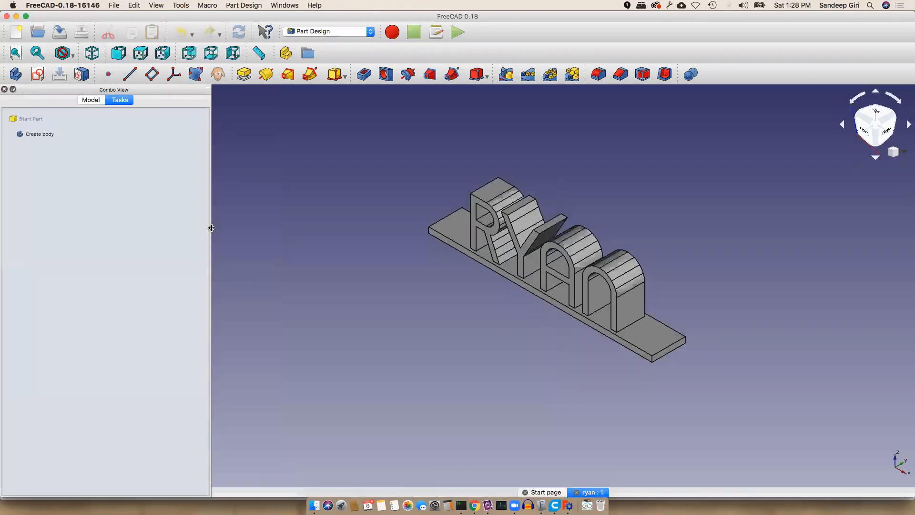
click(90, 101)
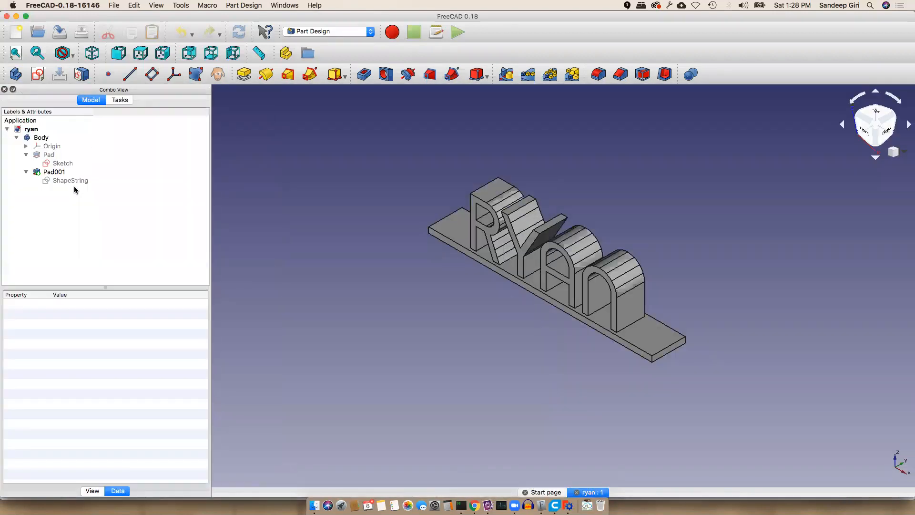
click(40, 138)
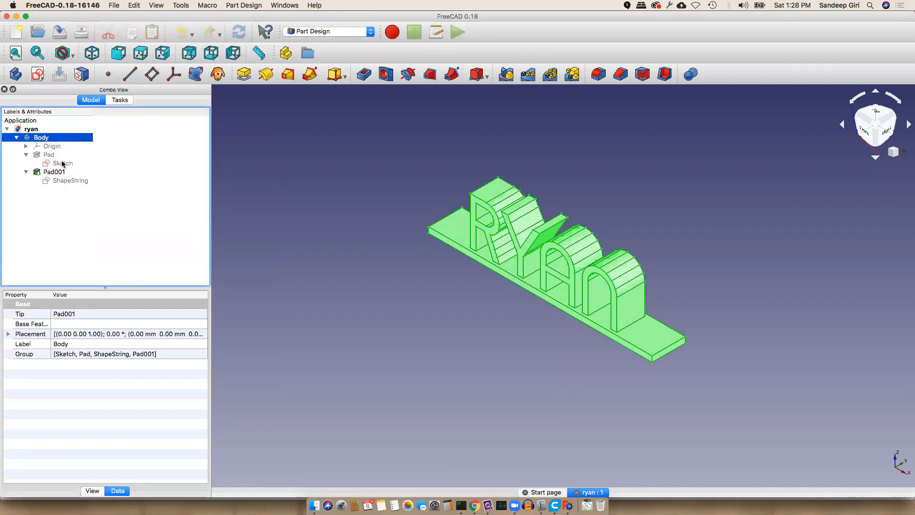
Export the selected Body as an STL mesh named ryan
click(112, 6)
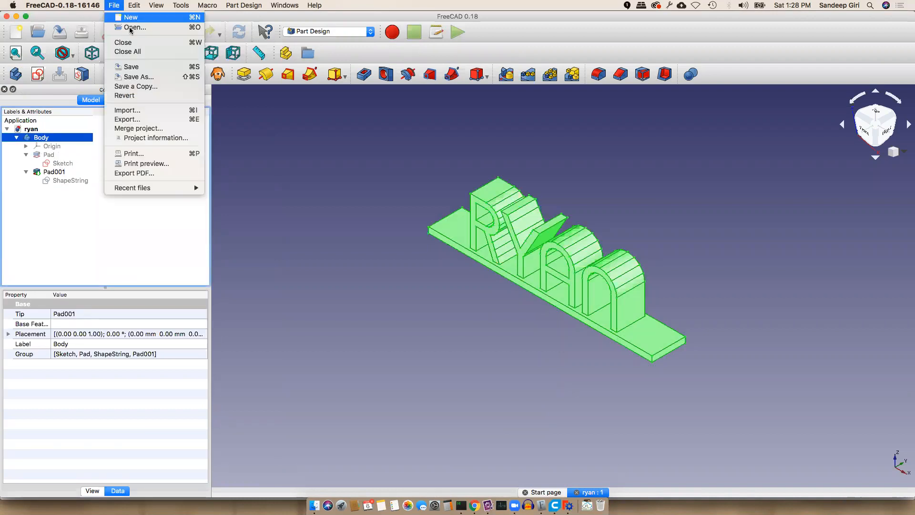
click(140, 120)
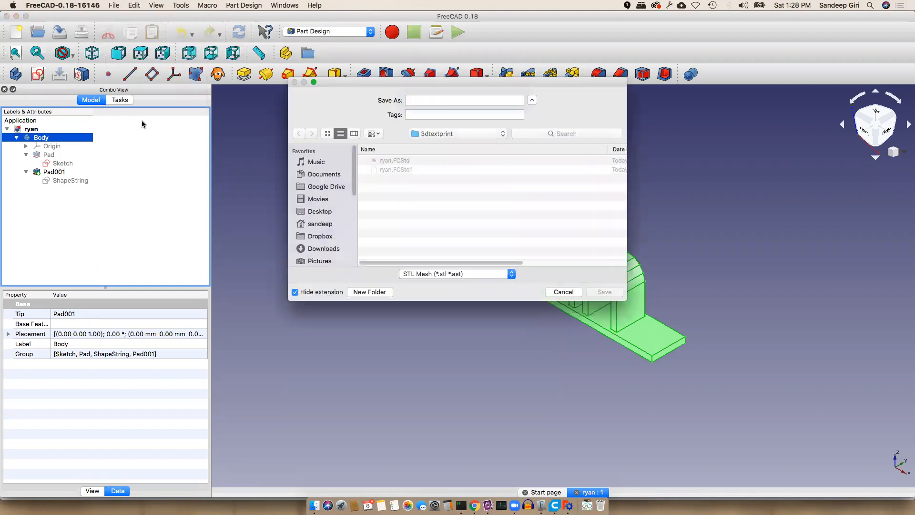
text(ryan)
key(Return)
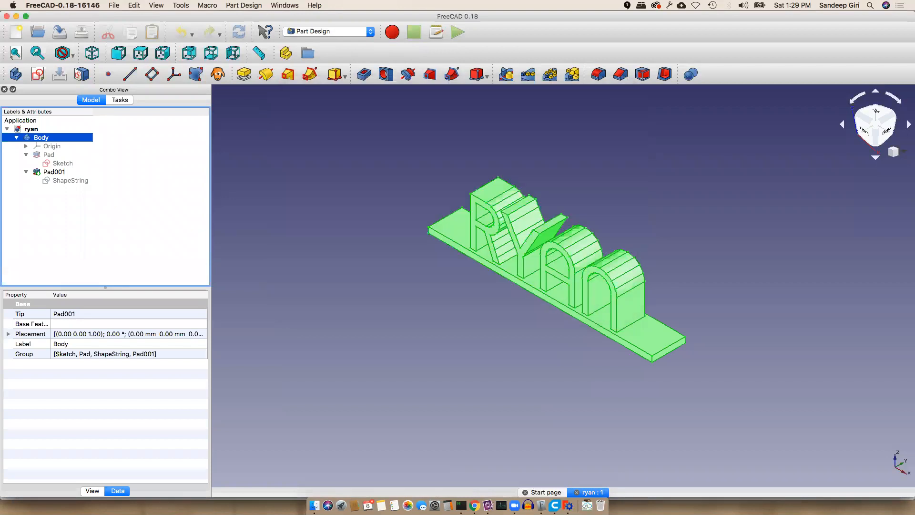
click(589, 505)
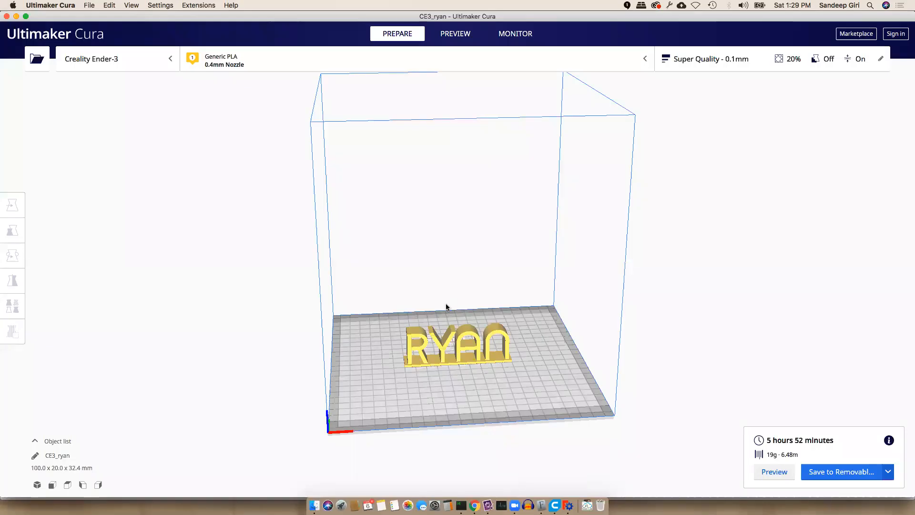
Replace the old model on Cura's build plate with the new ryan.stl
key(super+d)
click(89, 5)
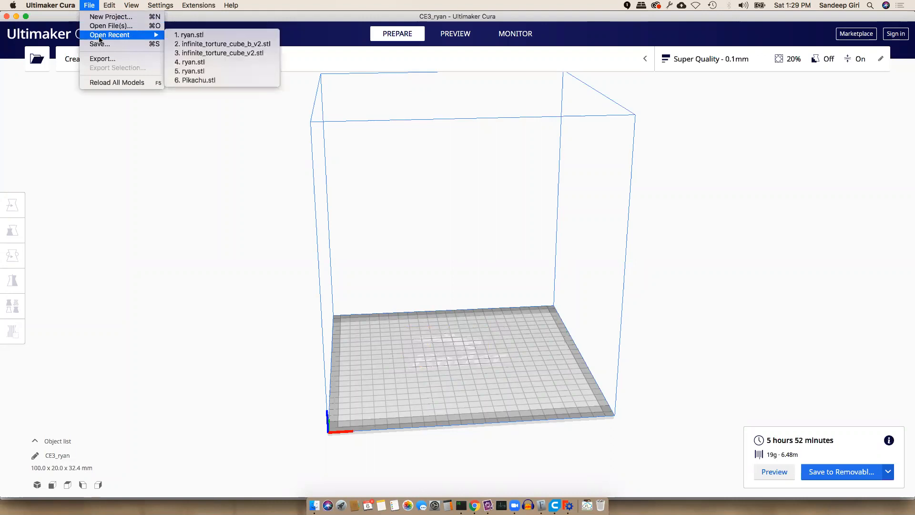
click(102, 26)
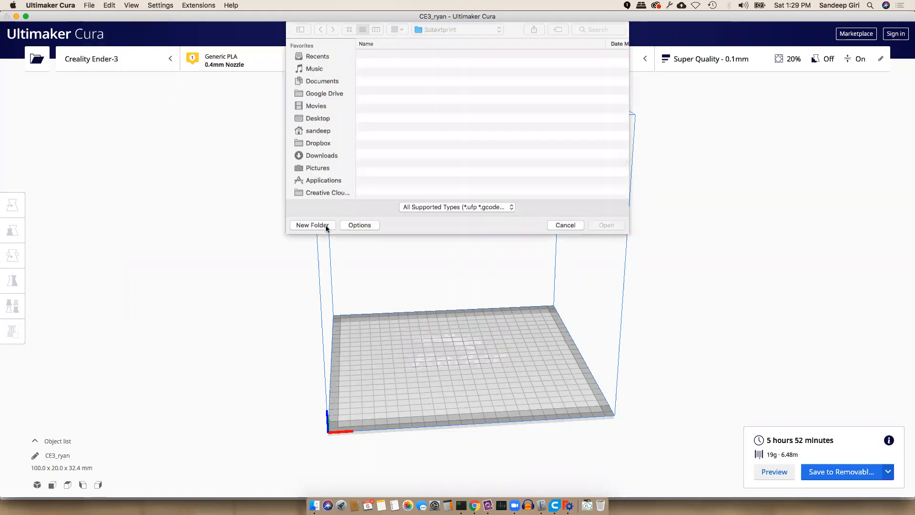
double_click(388, 56)
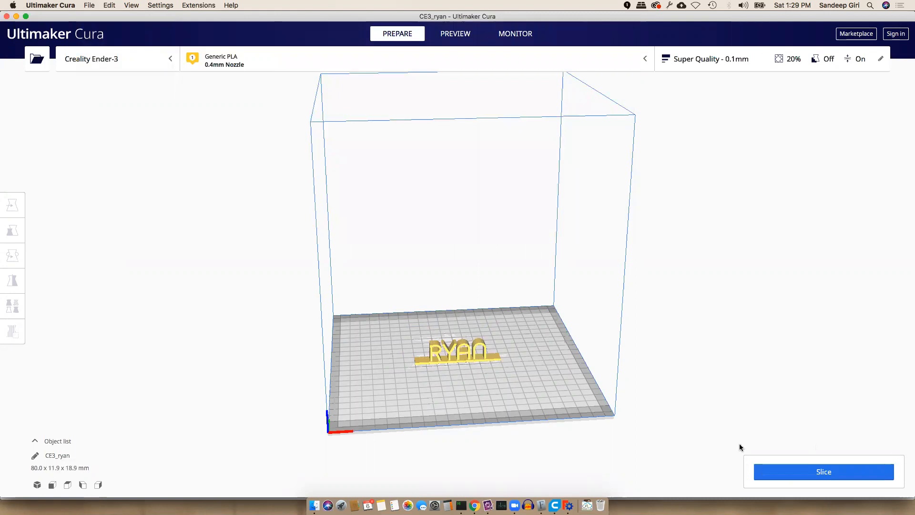
Slice the resized name plate and set the output to Save to File
click(793, 477)
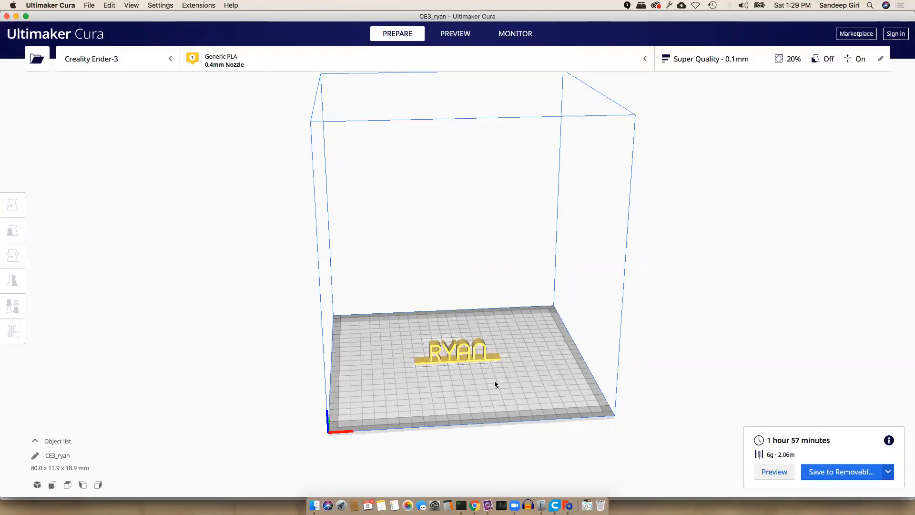
click(888, 471)
click(886, 457)
click(836, 469)
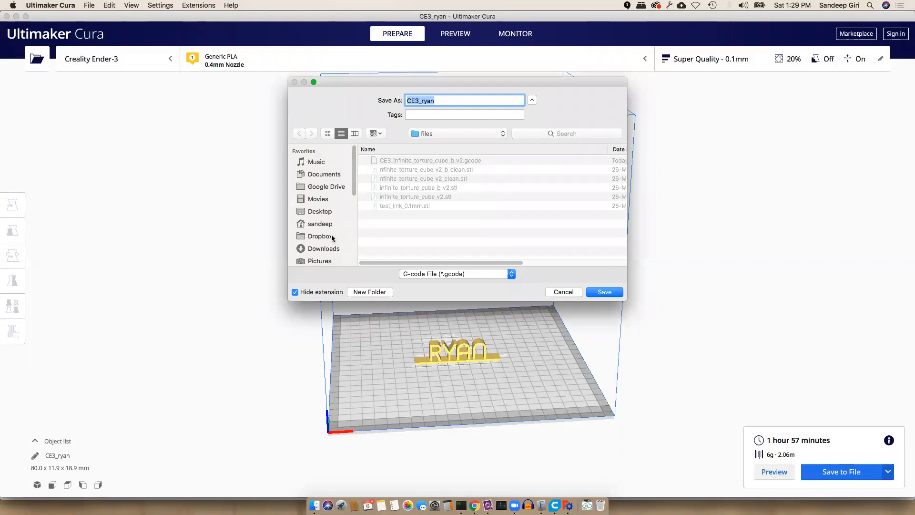
Save the G-code in home > 3dtextprint, renaming CE3_ryan to ryan.gcode
drag(354, 167, 357, 209)
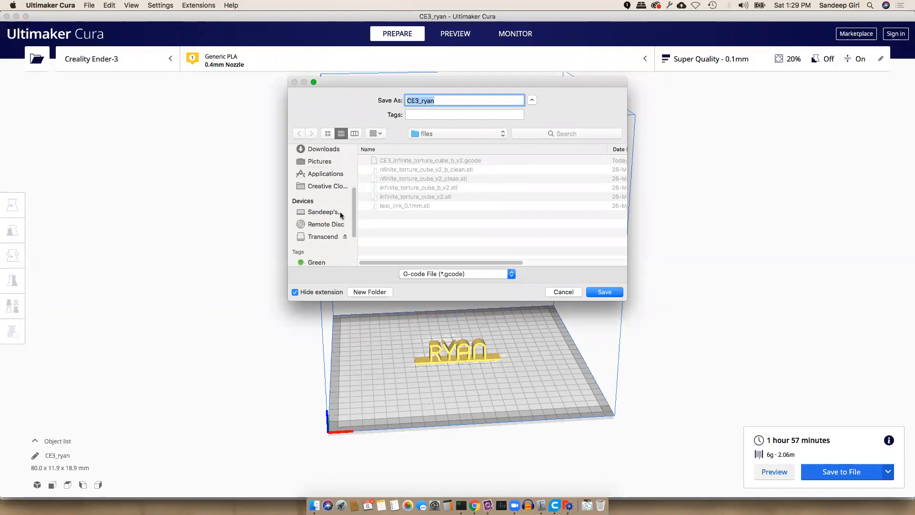
scroll(346, 191, up, 3)
click(327, 171)
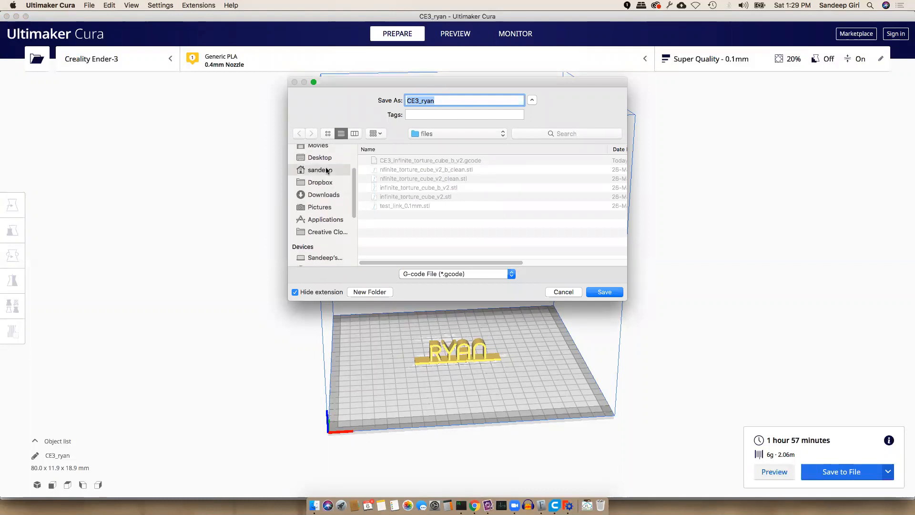
double_click(402, 163)
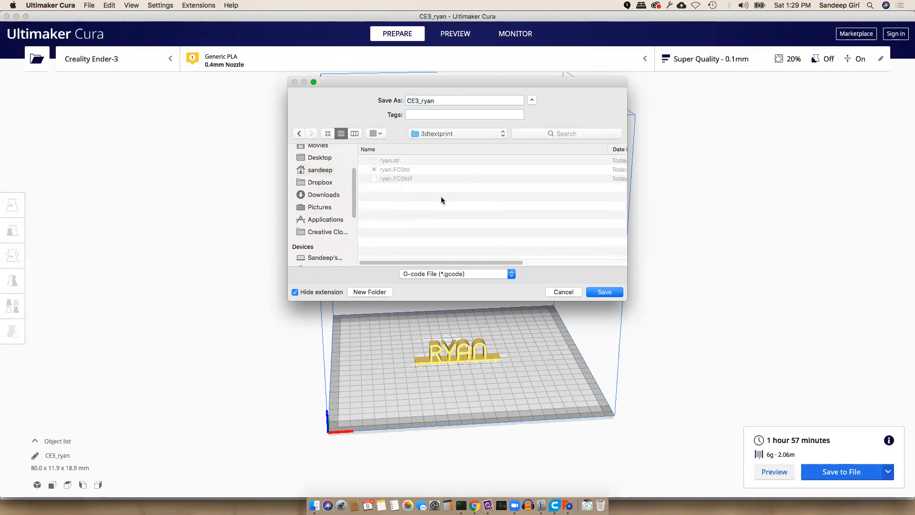
click(439, 99)
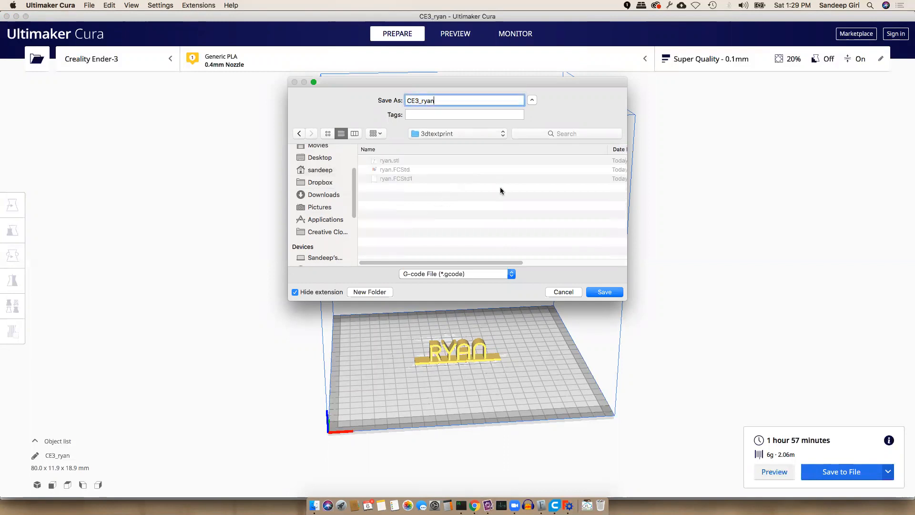
key(Left)
key(Left)
key(Left)
key(Left)
key(BackSpace)
key(BackSpace)
key(BackSpace)
key(BackSpace)
text(.gcode)
key(Return)
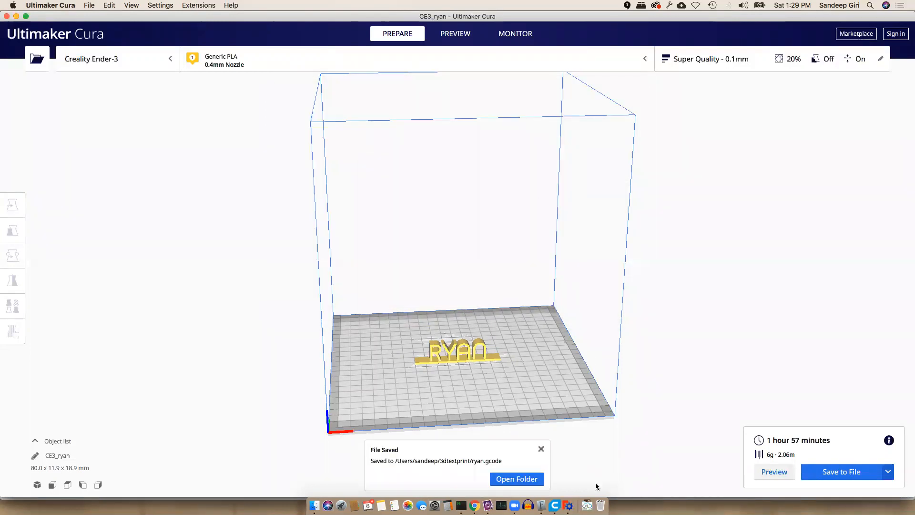
click(523, 479)
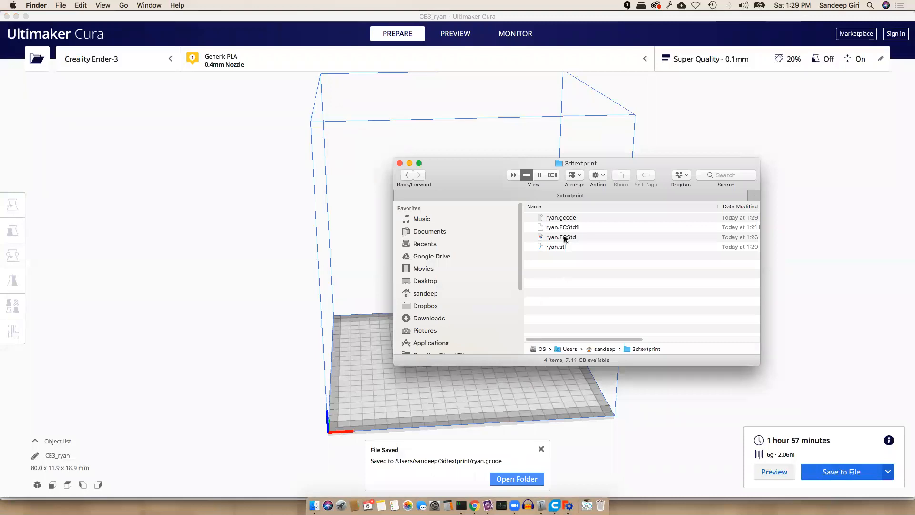
Confirm ryan.gcode is listed in the 3dtextprint folder in Finder
click(560, 246)
click(565, 218)
mouse_move(627, 338)
mouse_down()
mouse_move(745, 339)
mouse_move(620, 339)
mouse_up()
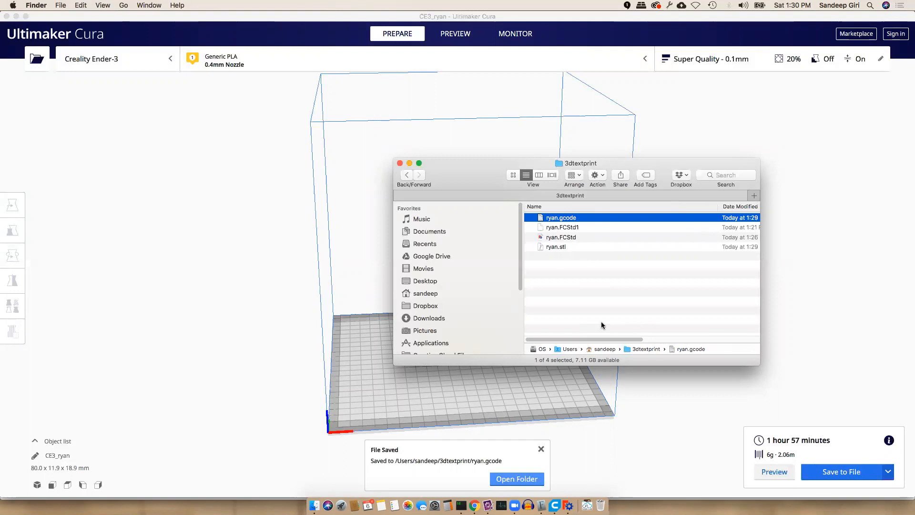
click(608, 311)
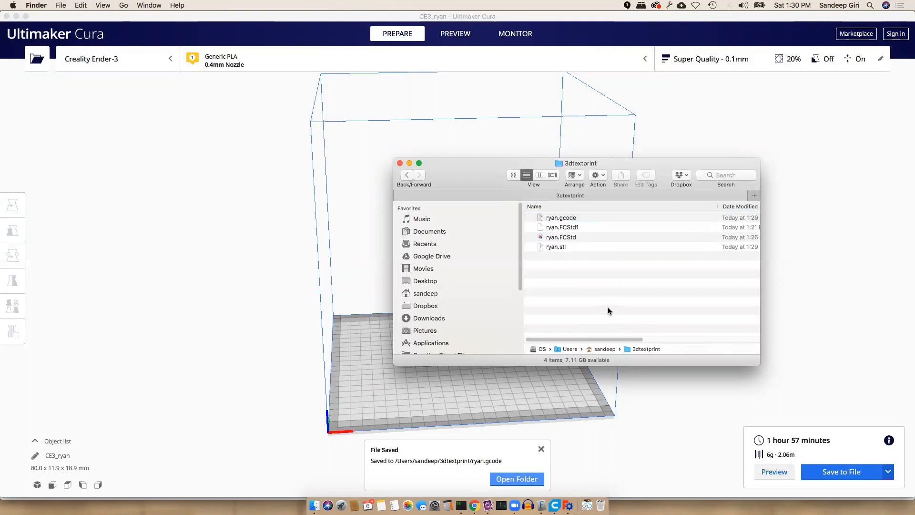
click(572, 217)
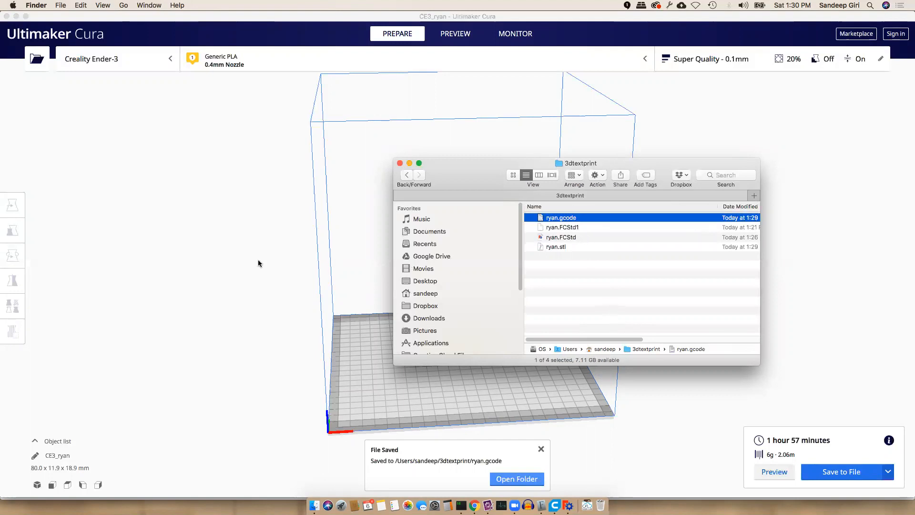
Return to Cura, then bring up Zoom's End Meeting prompt
click(259, 260)
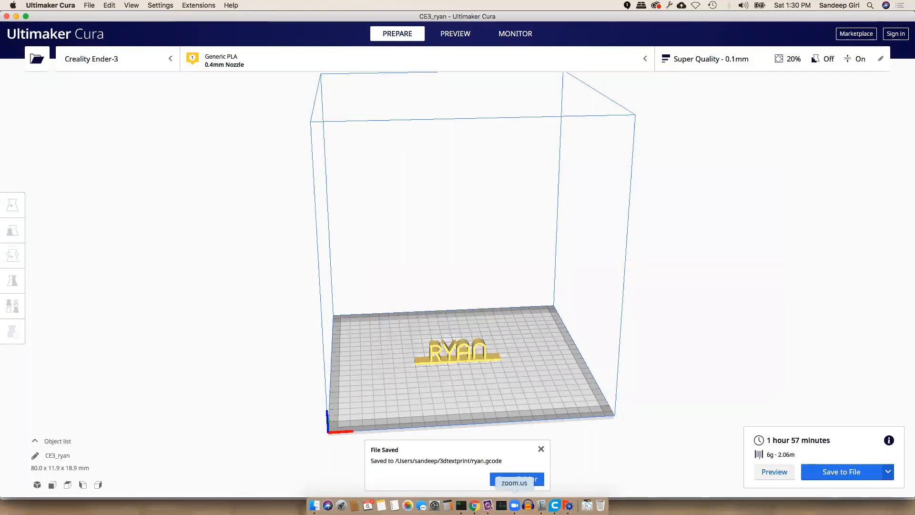
click(514, 504)
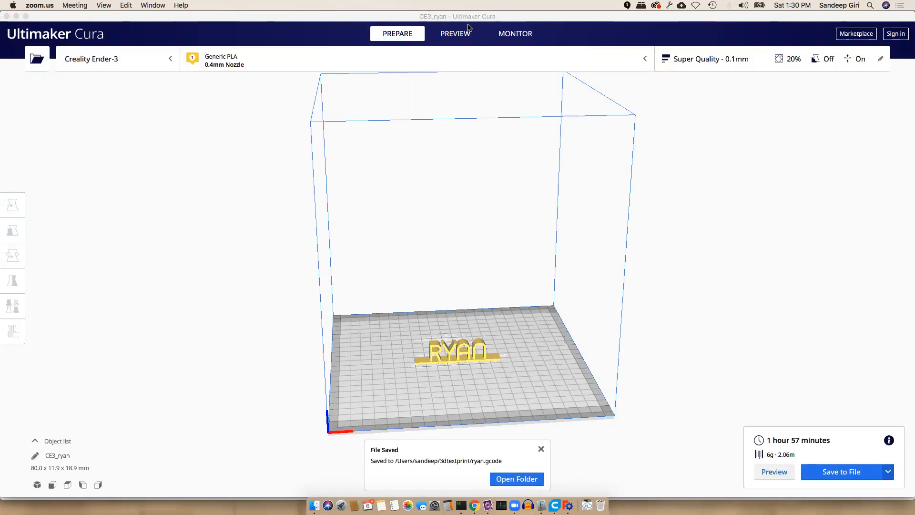
click(627, 179)
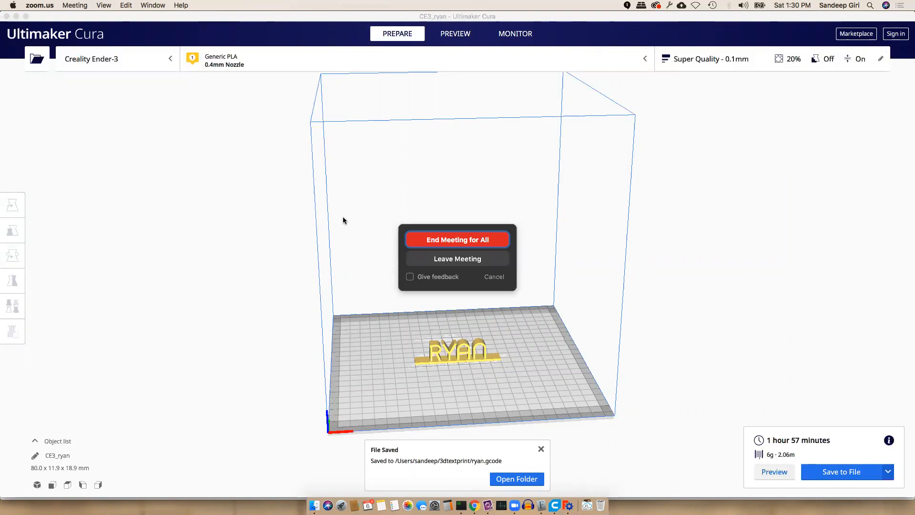